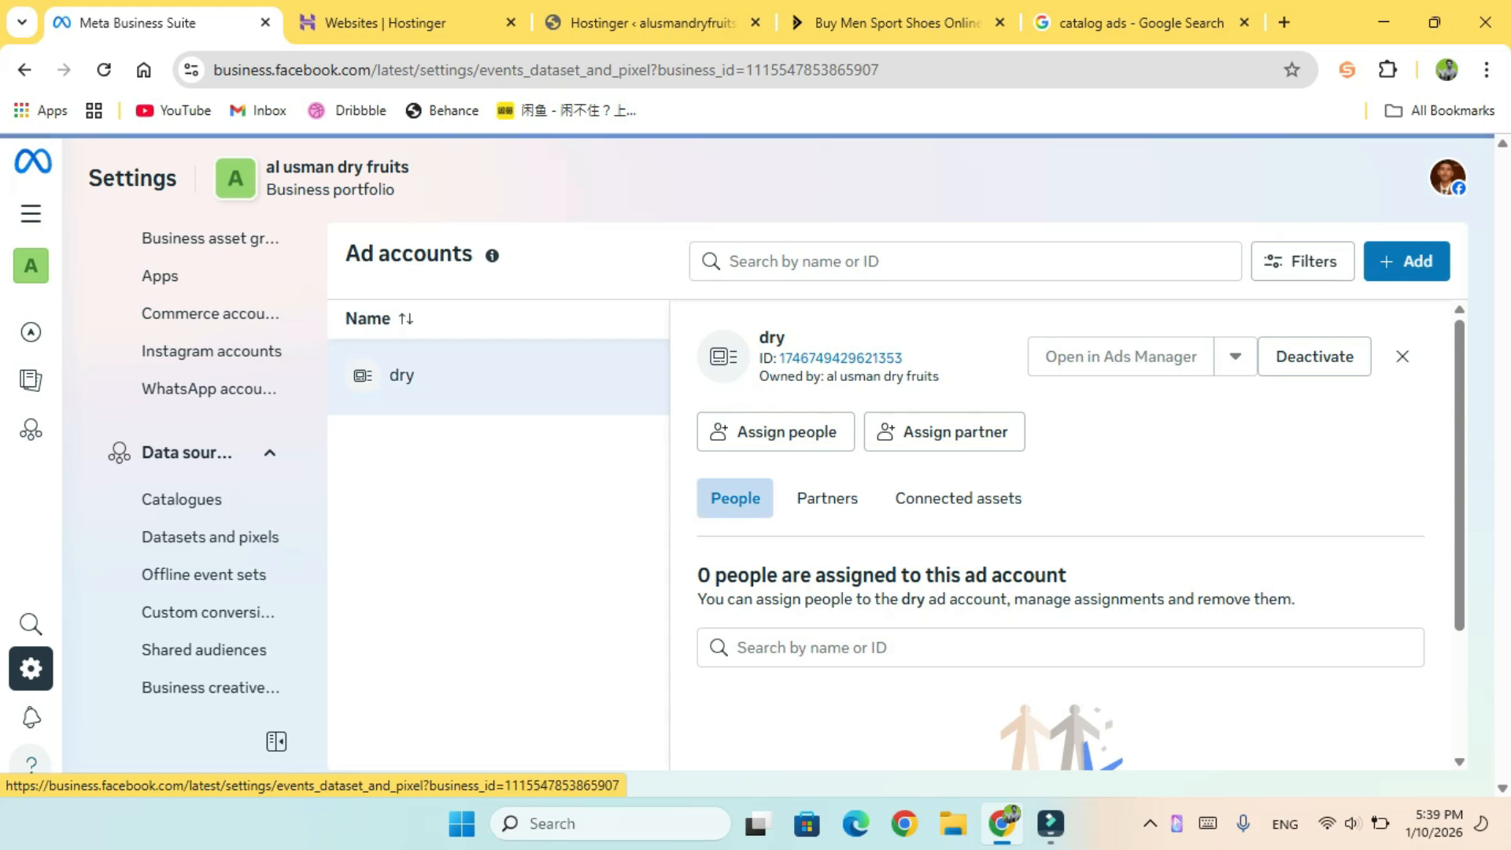
Step: Create a new dataset named "dry" and connect it to the dry ad account
click(897, 750)
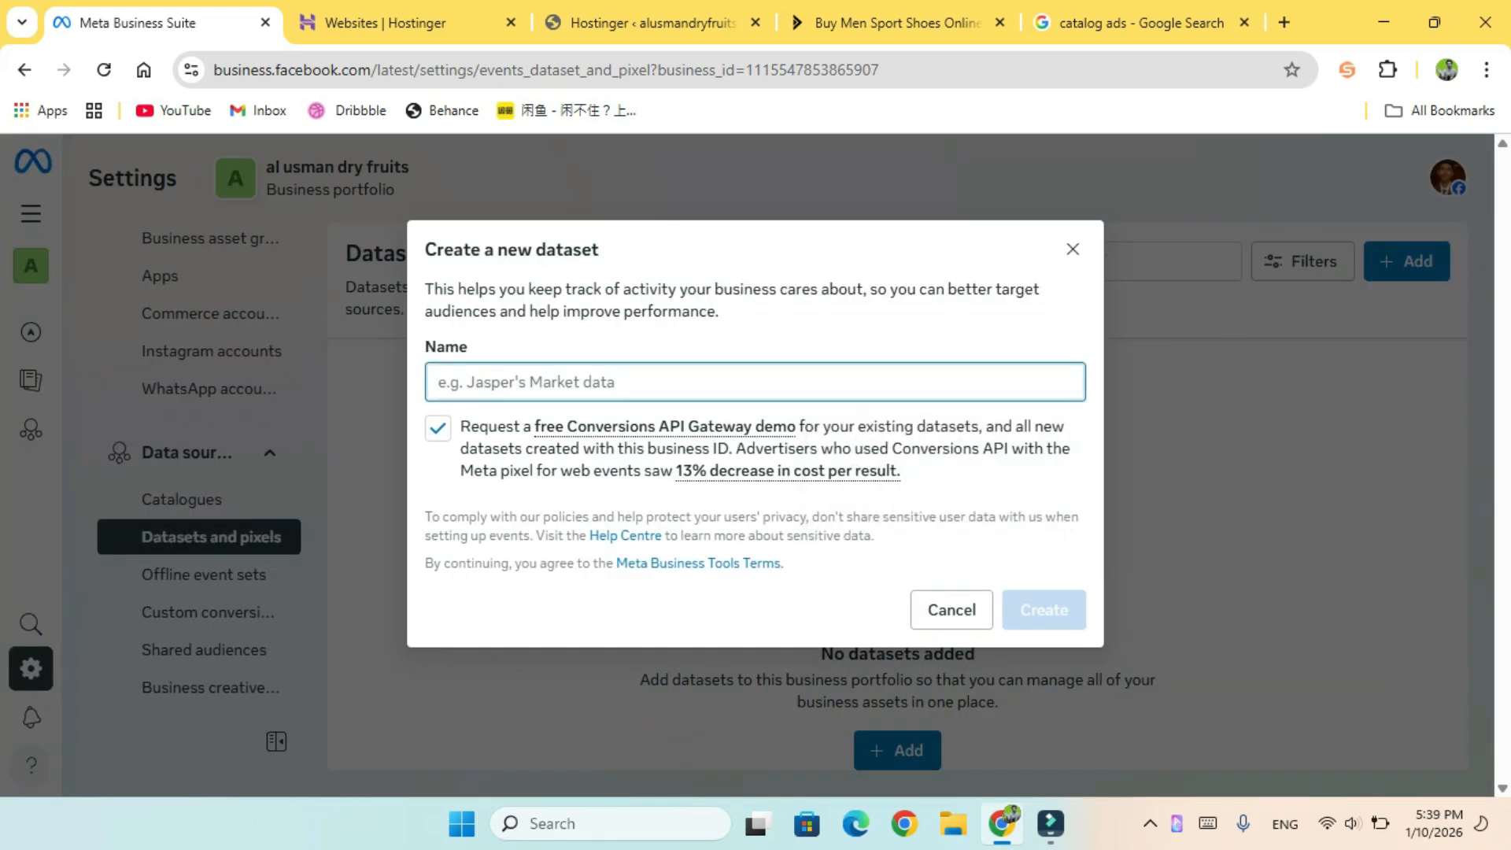
text(dry)
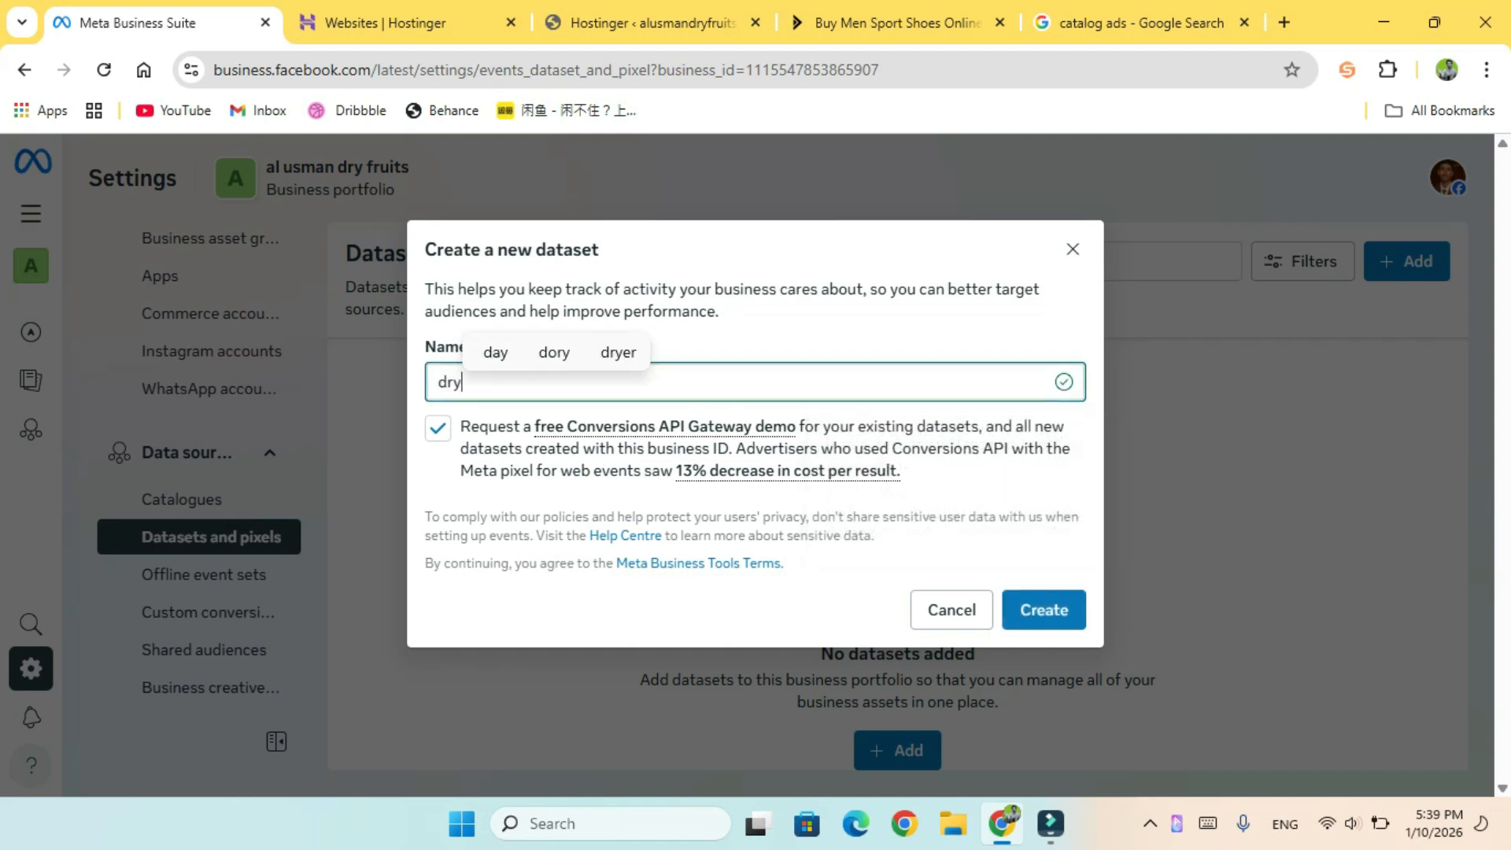
key(Return)
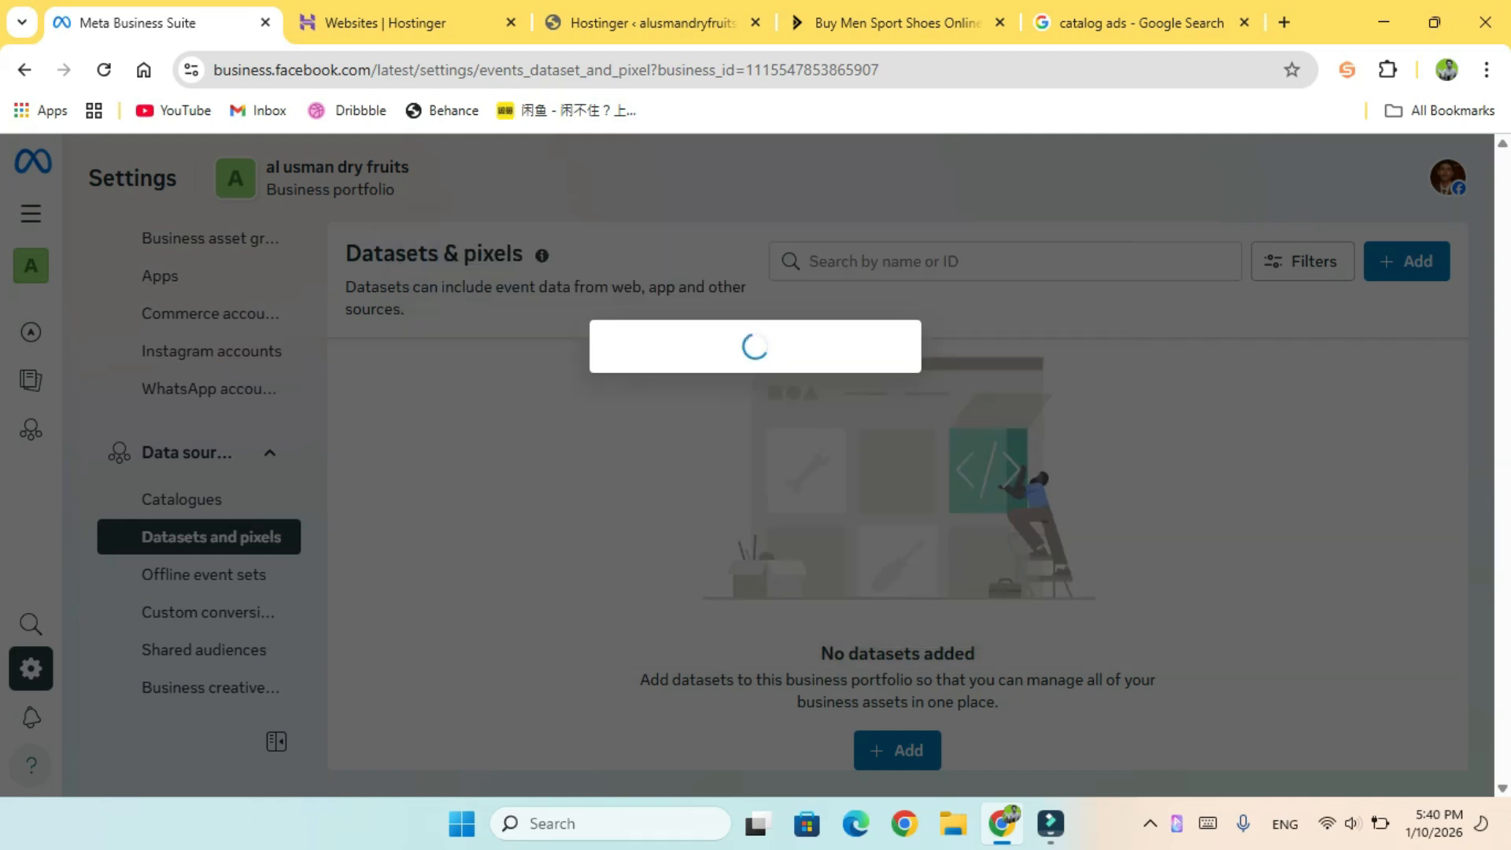
click(437, 392)
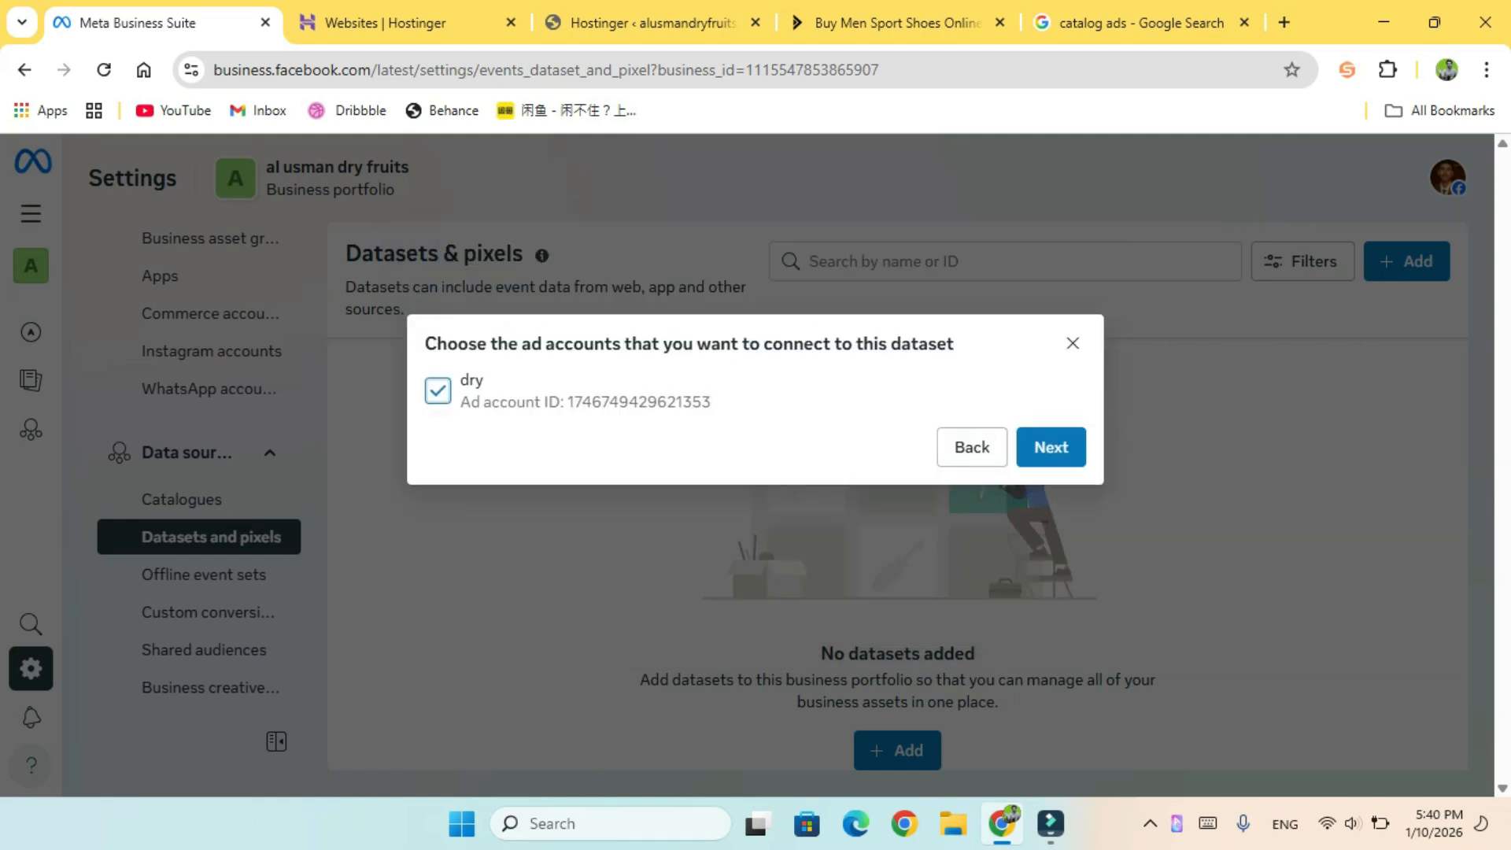
click(1051, 447)
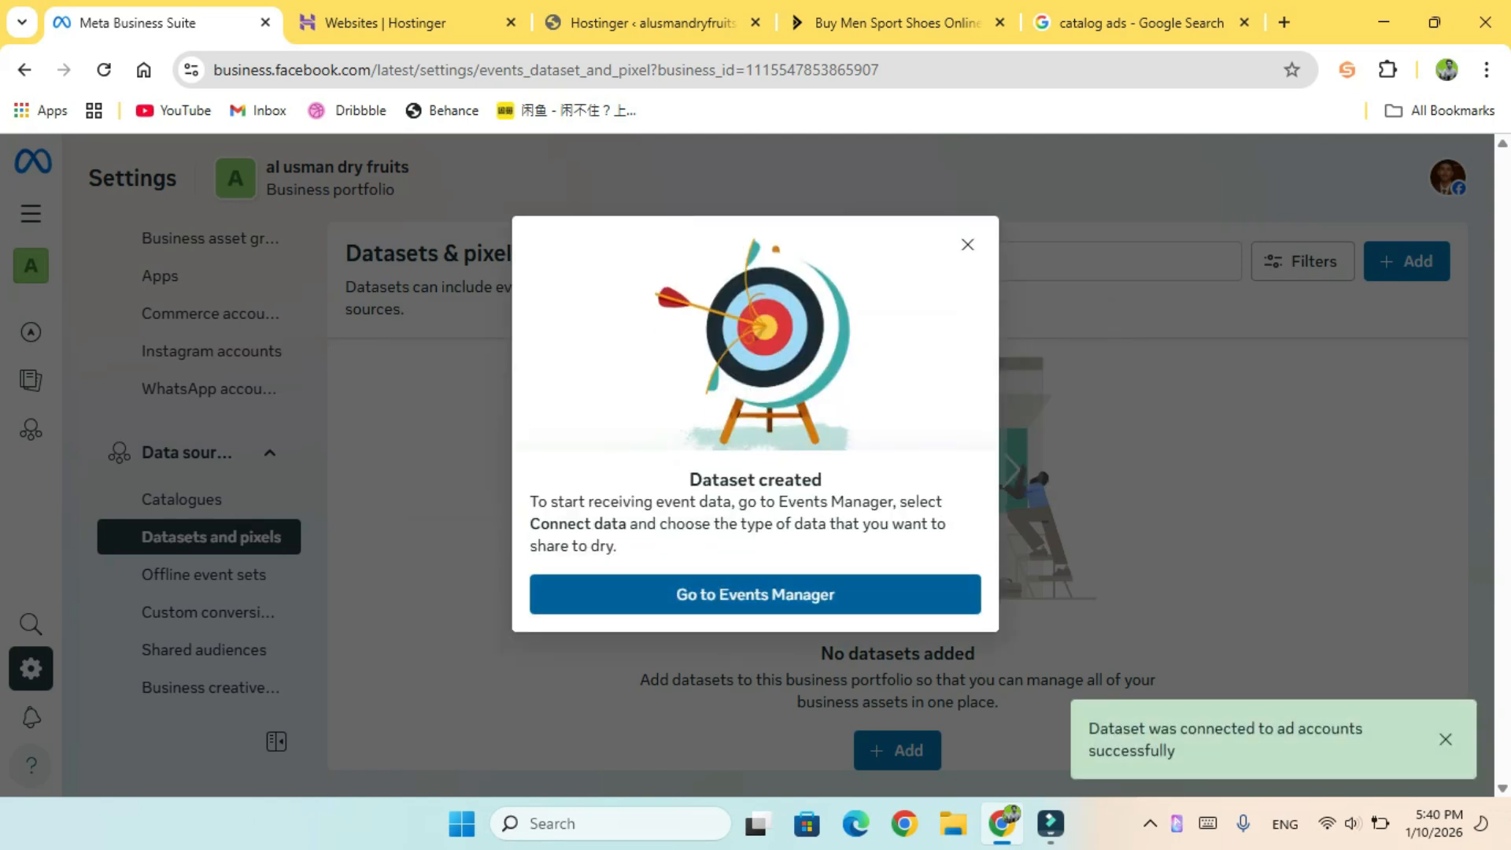
click(968, 245)
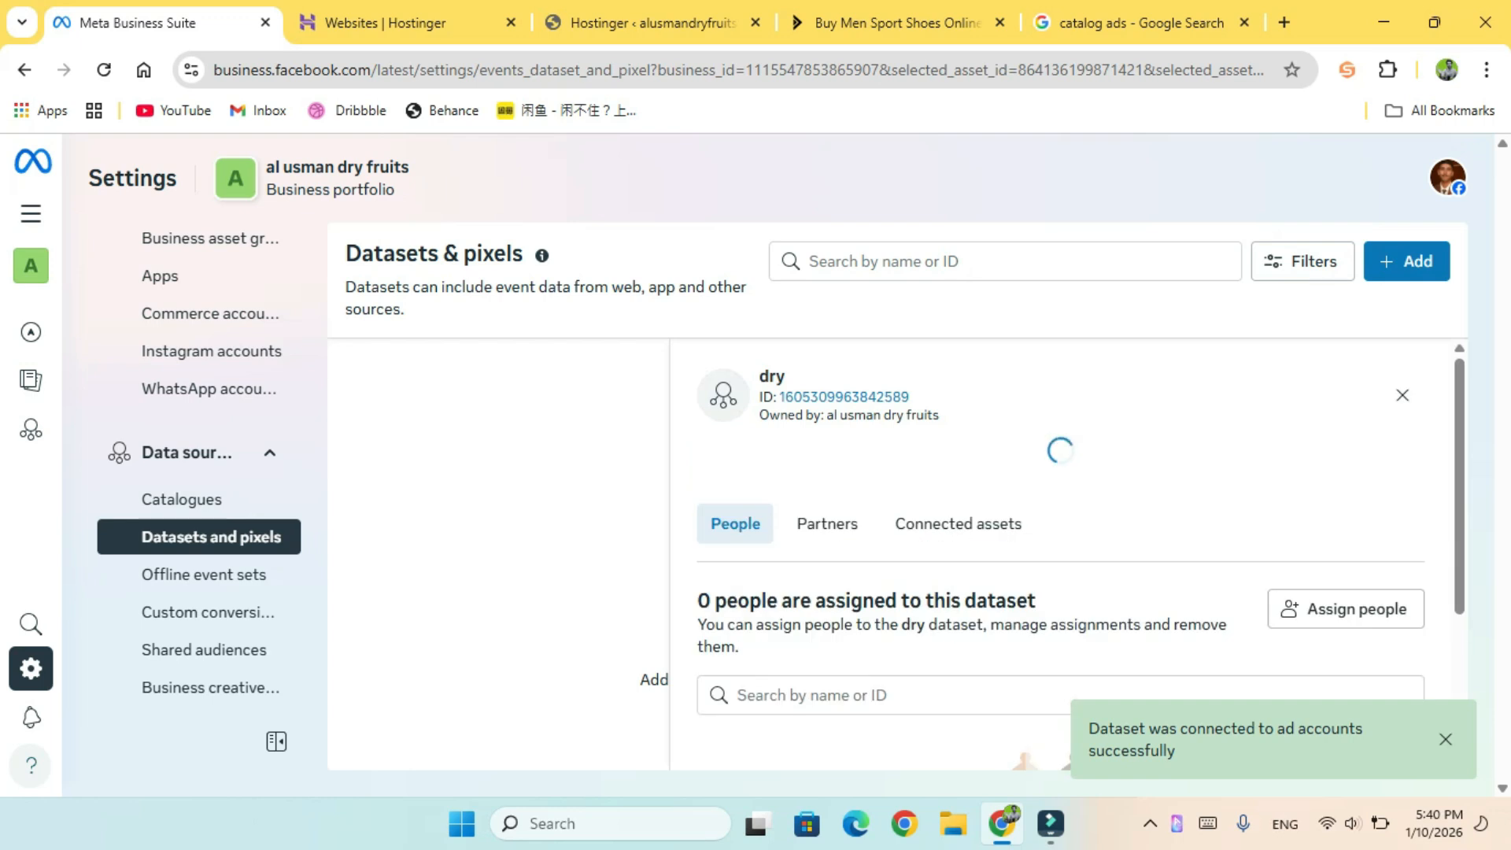
Step: Check which assets can be connected to the Al Usman Dry fruits Facebook Page
scroll(197, 473, up, 3)
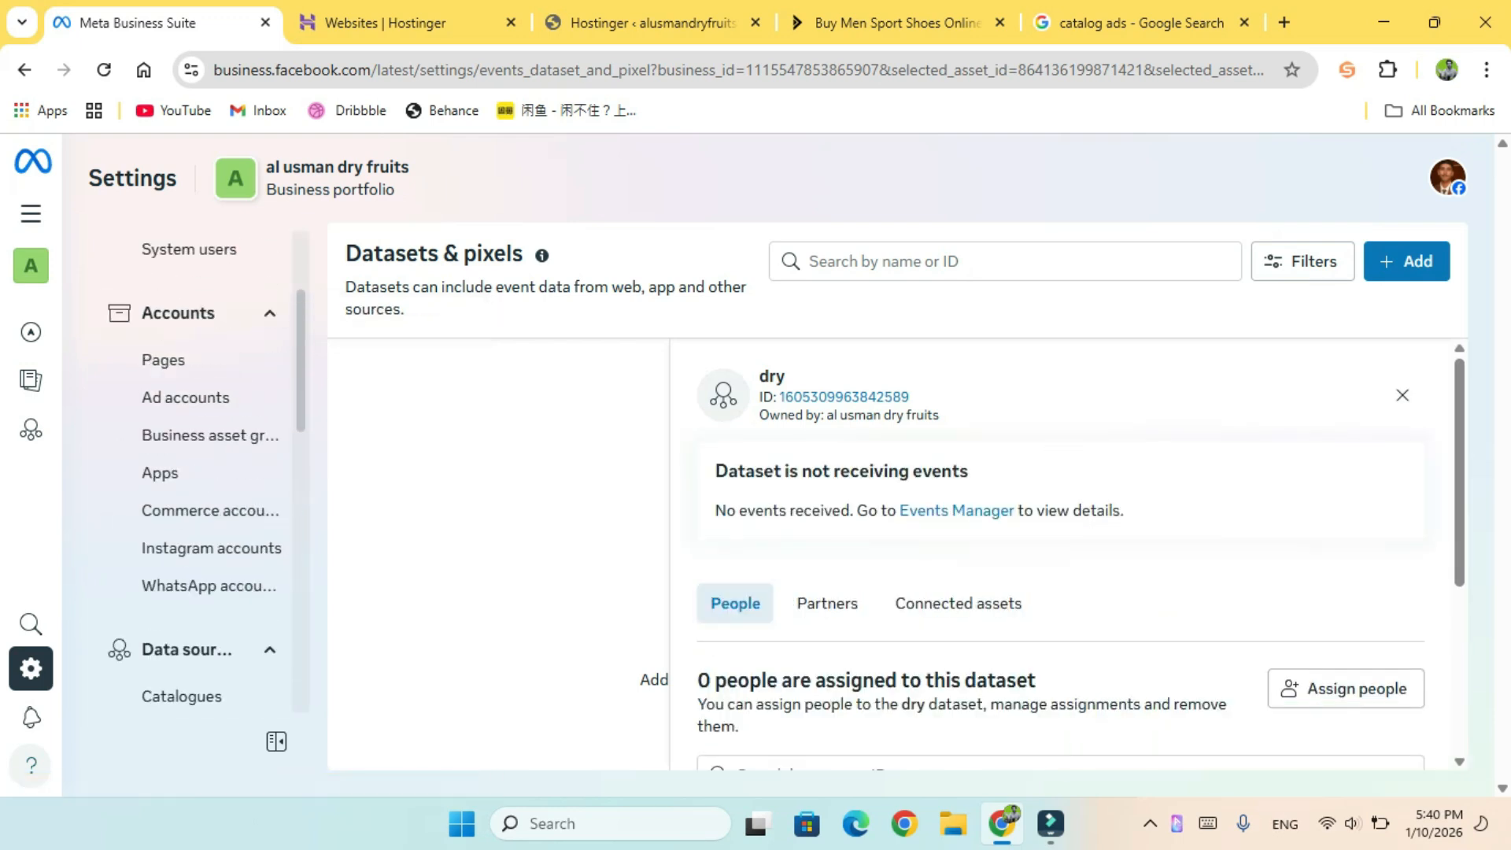
click(163, 427)
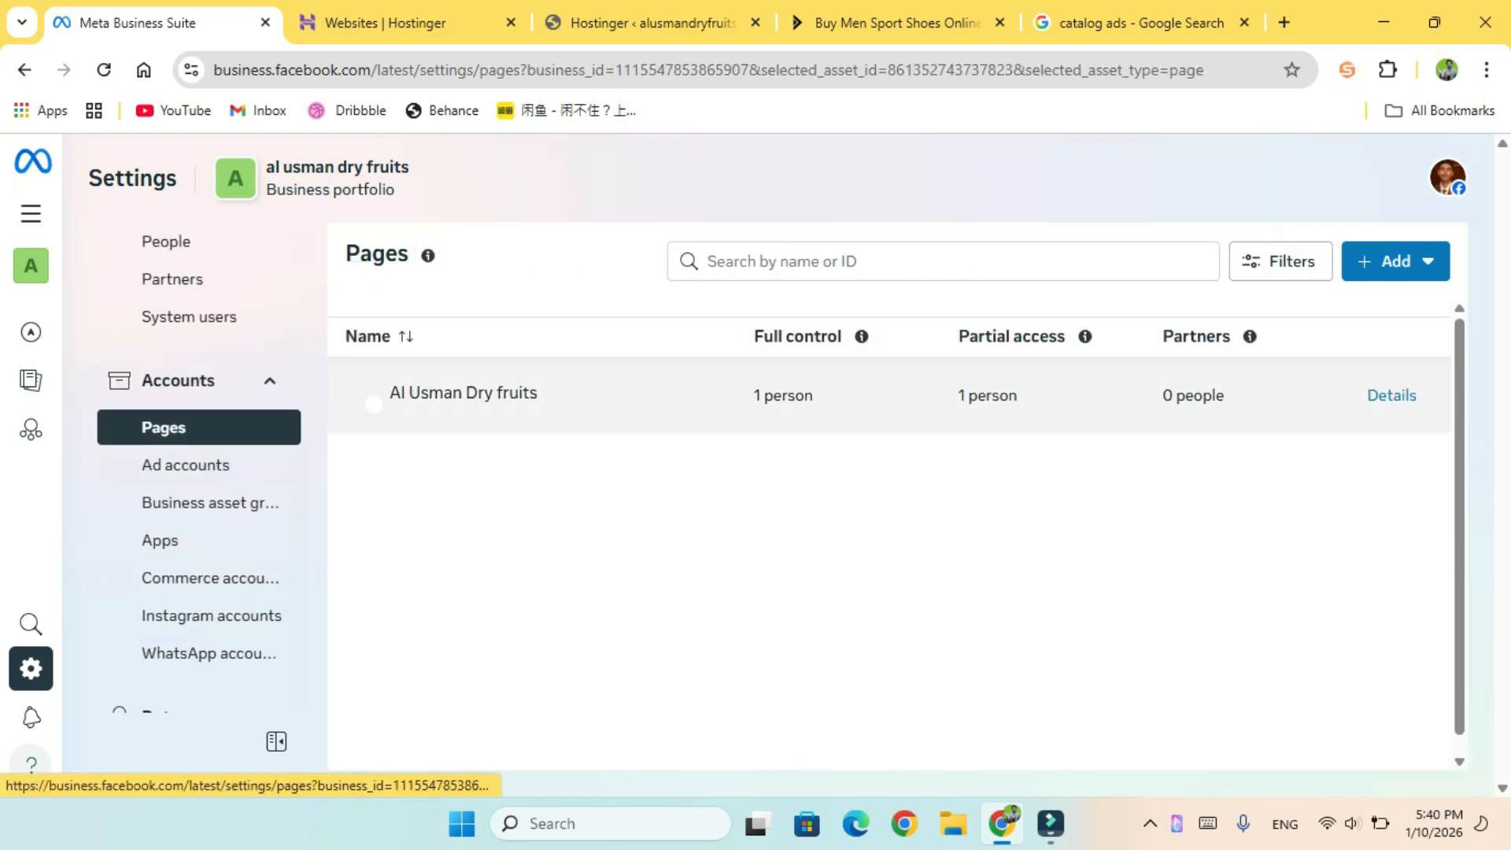
click(1125, 449)
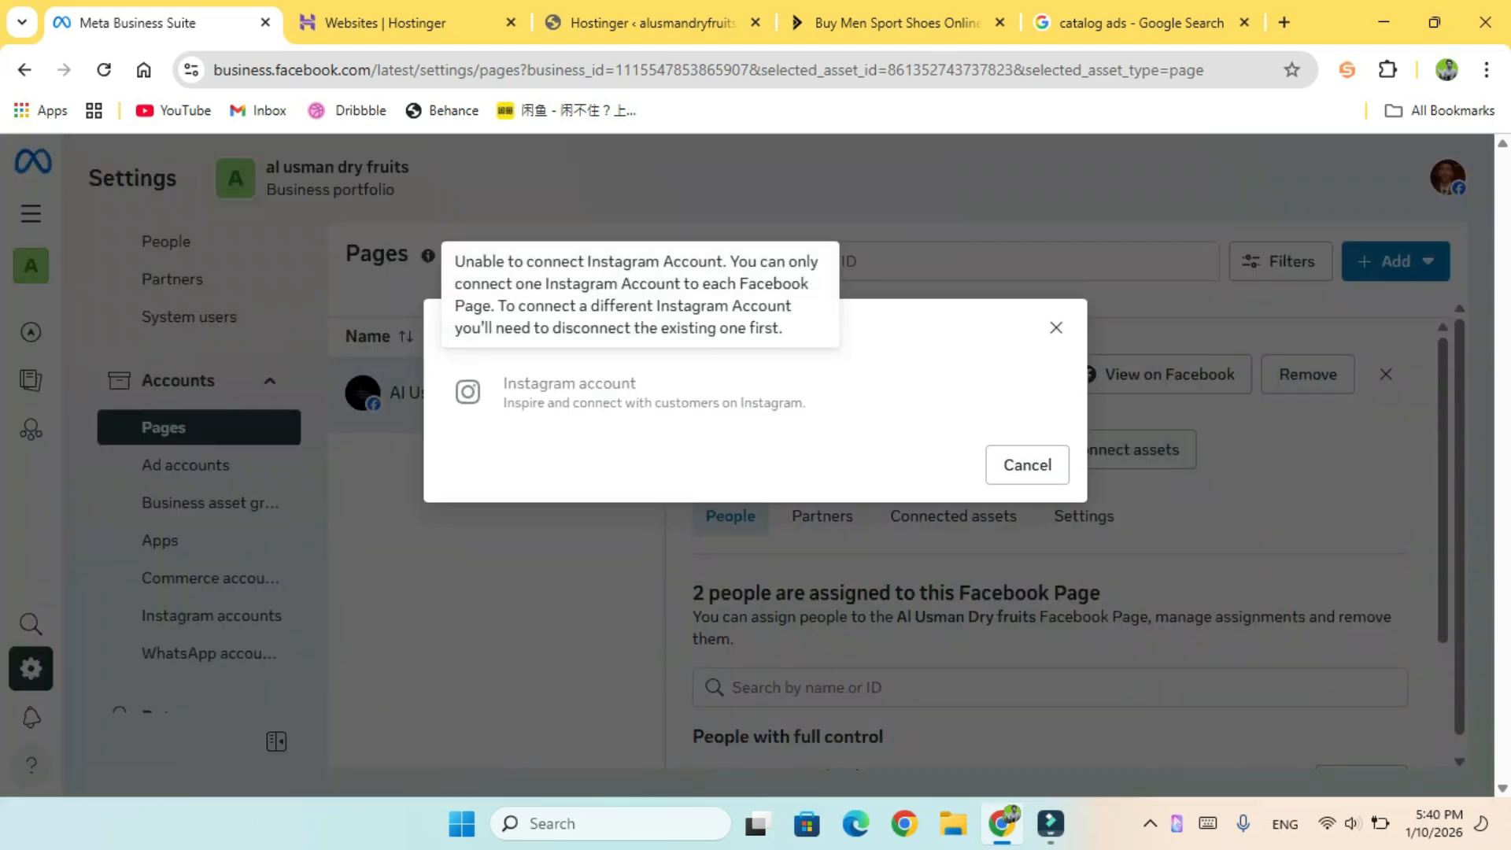
click(1056, 328)
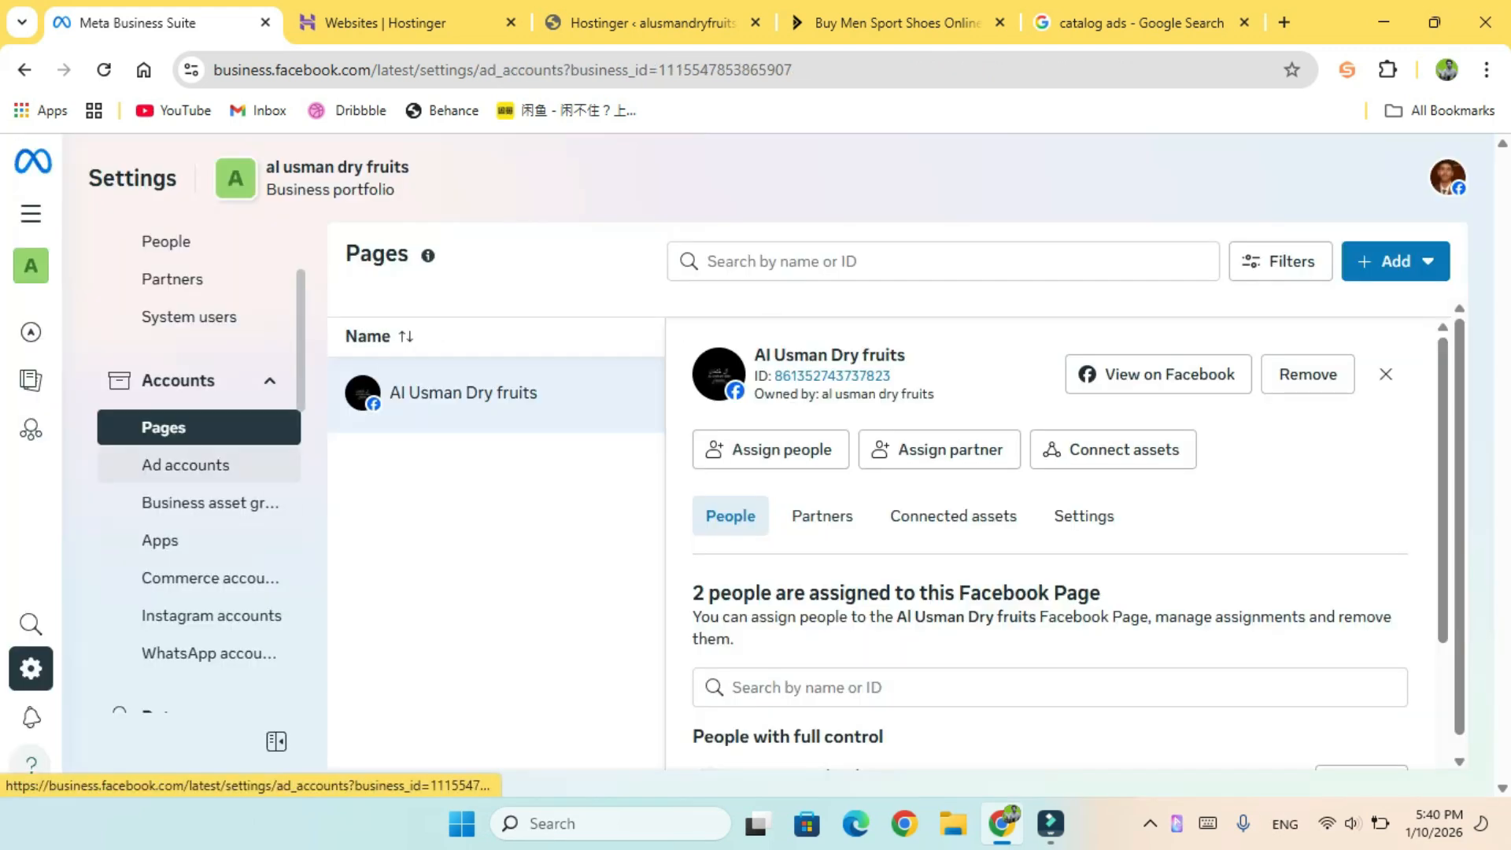
Step: Assign all listed people to the dry ad account with the full-control Manage ad accounts permission
click(186, 465)
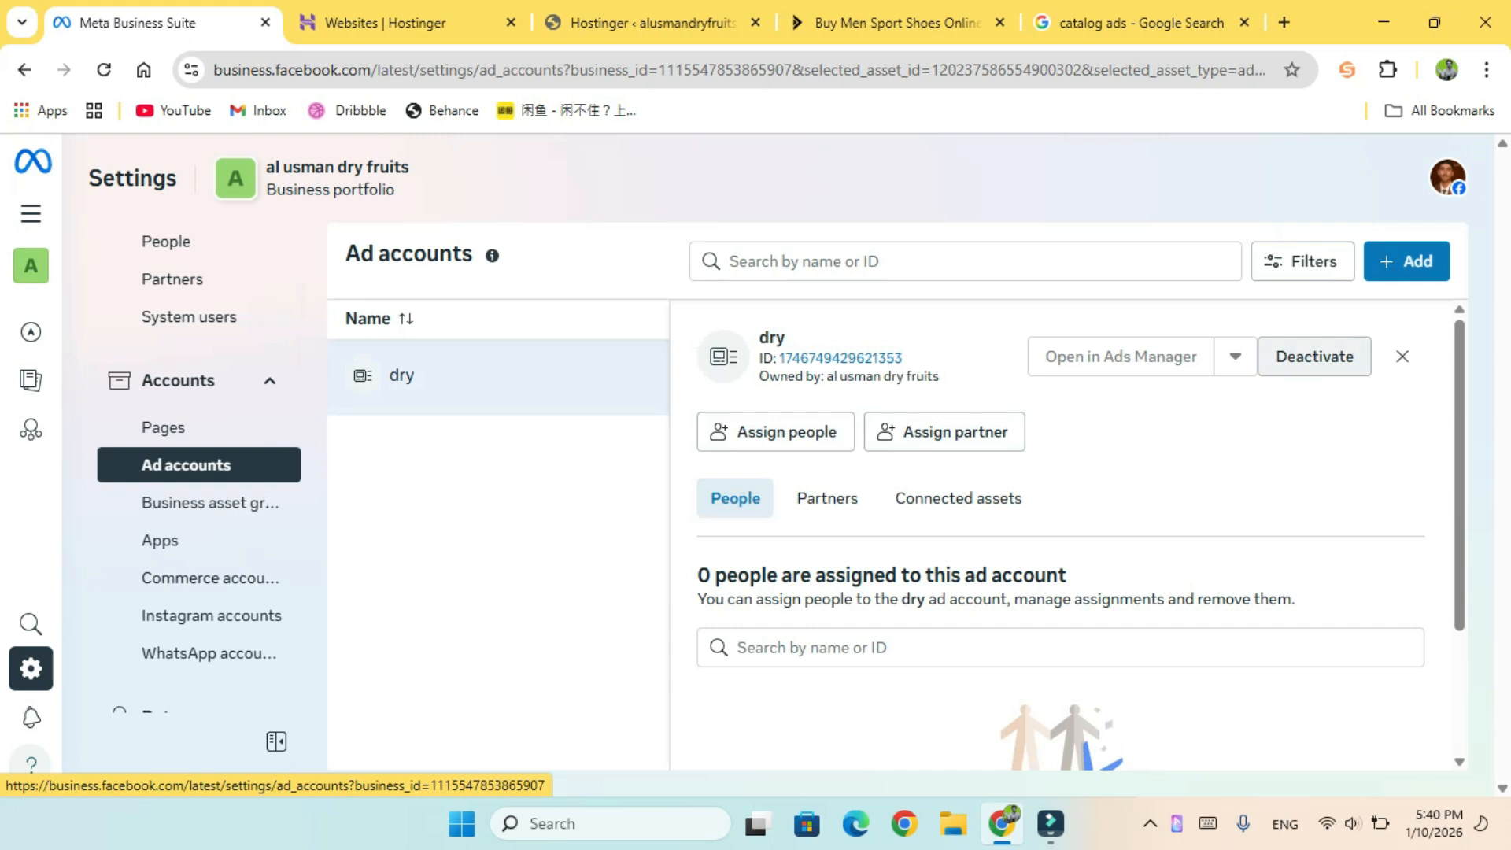
click(775, 431)
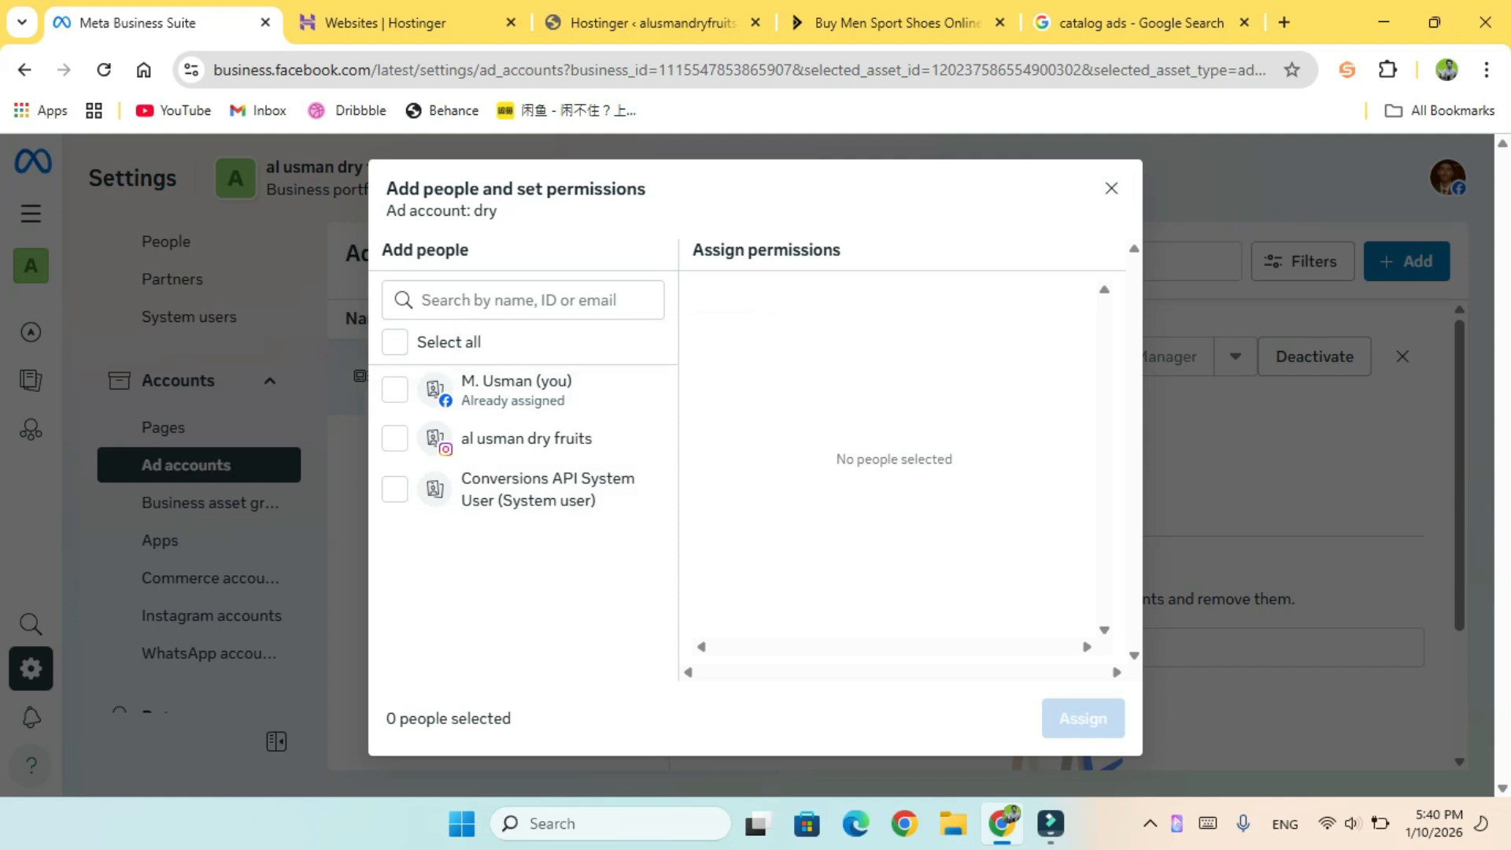
click(396, 343)
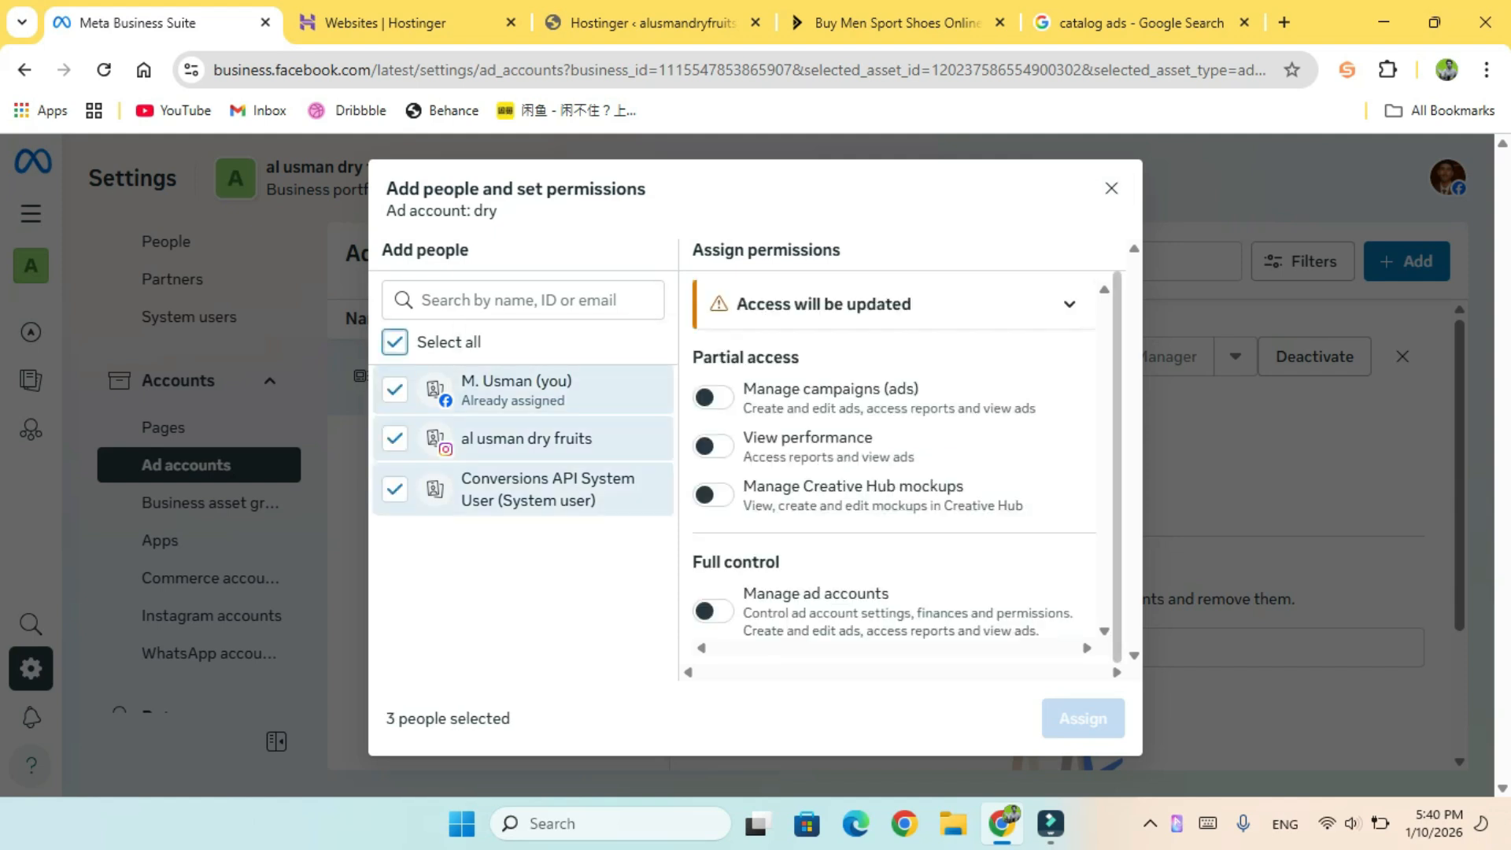
click(713, 610)
click(1083, 719)
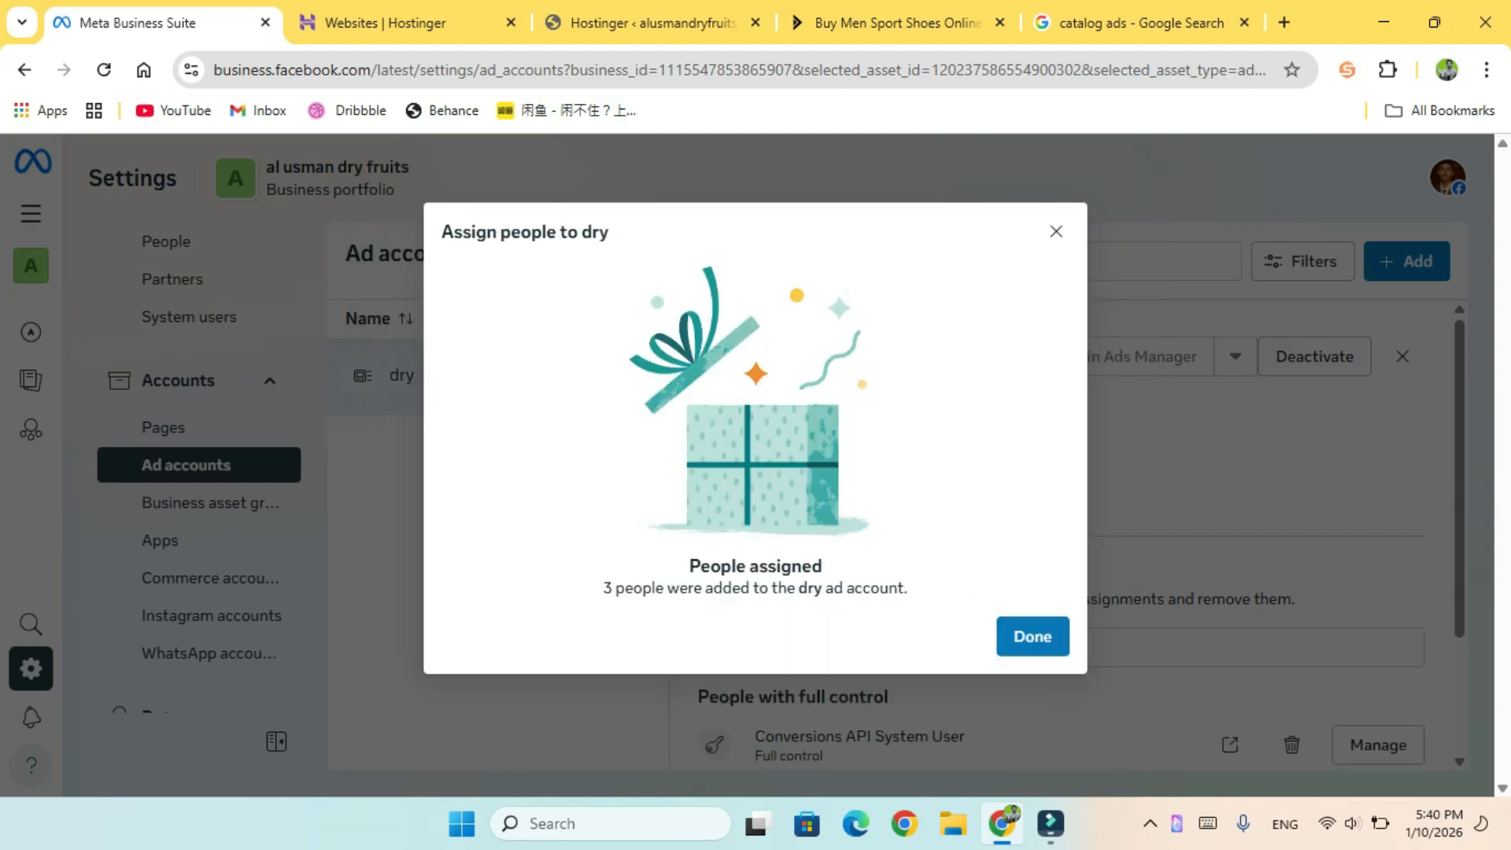
click(1032, 636)
Step: Examine the Al Usman Dry fruits Page's asset connection options and the people assigned to it
click(164, 428)
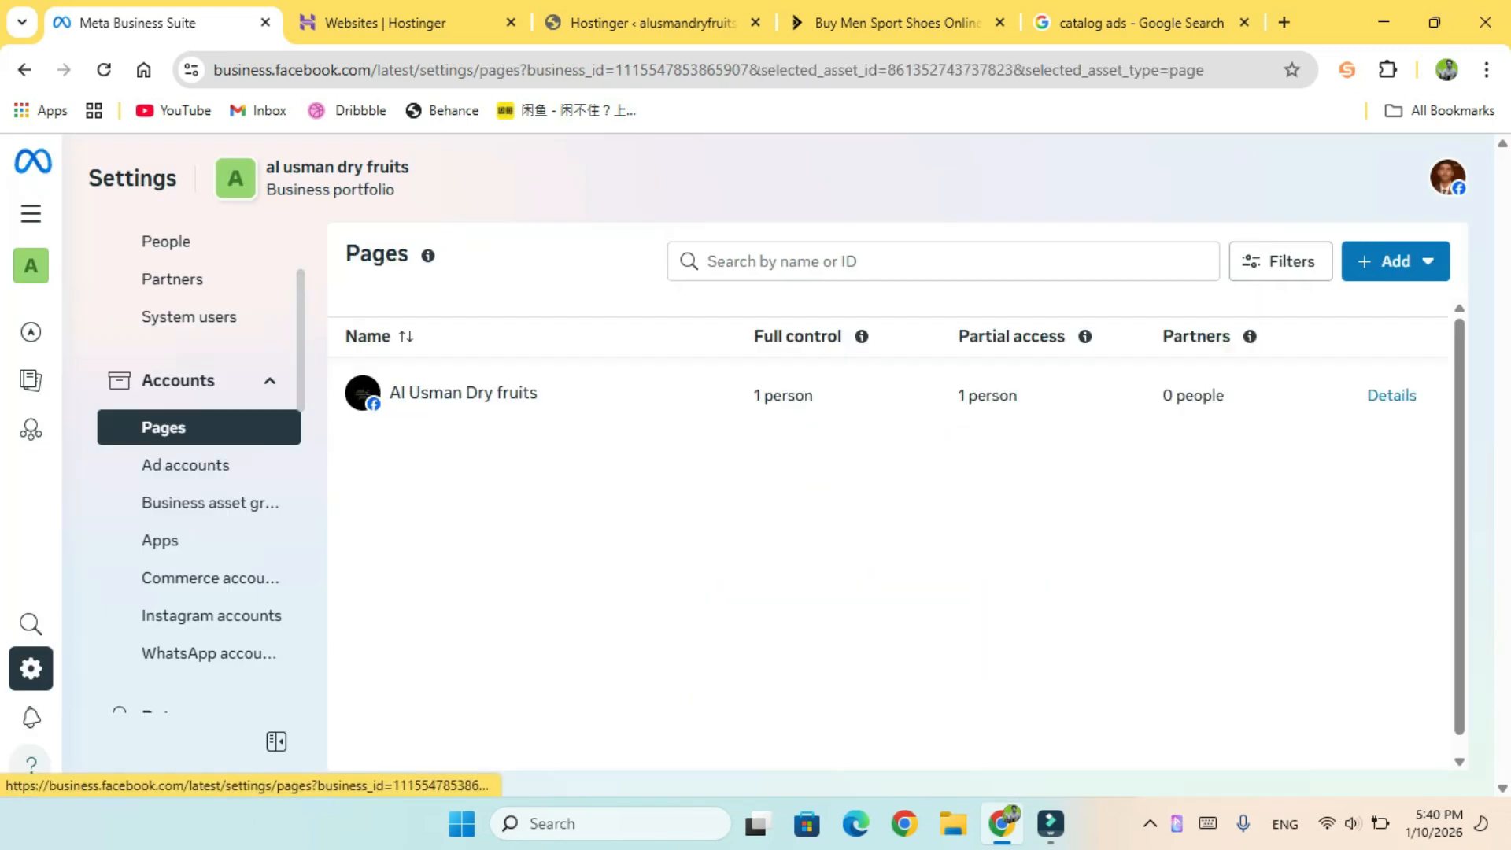
click(1114, 450)
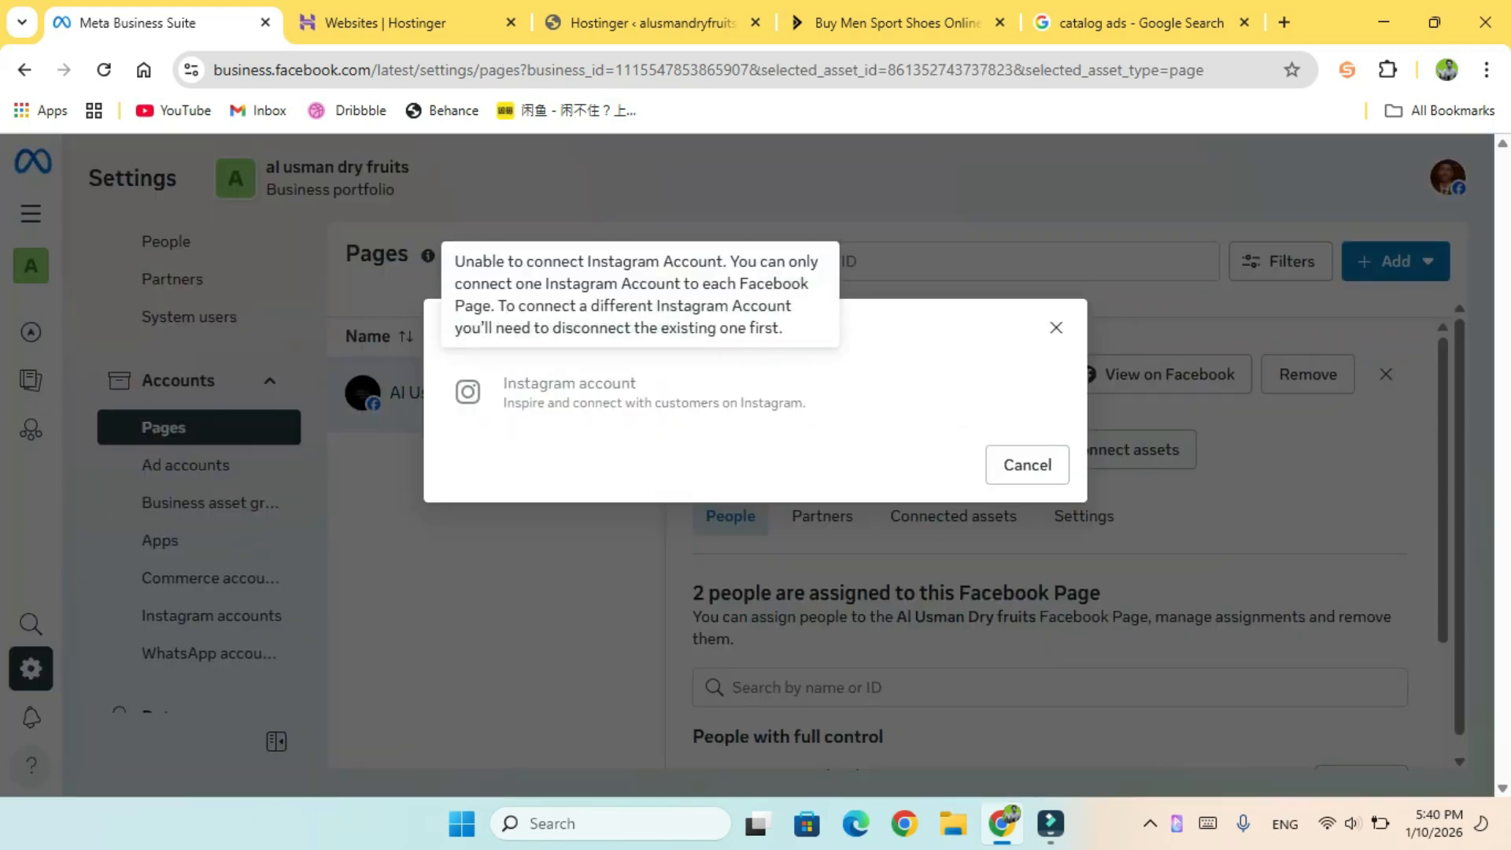
click(1056, 327)
click(771, 449)
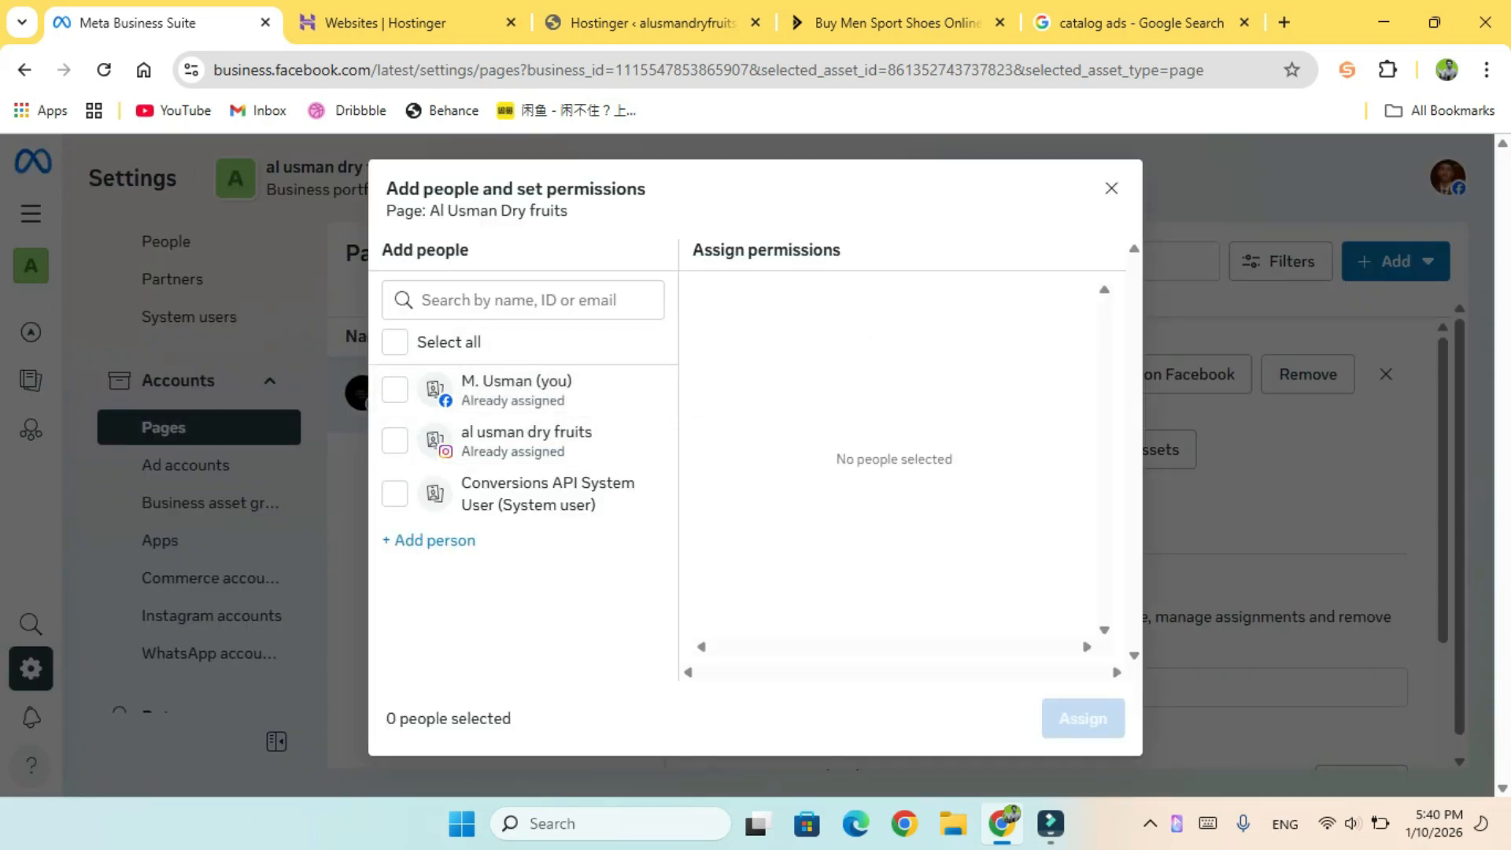
click(1111, 188)
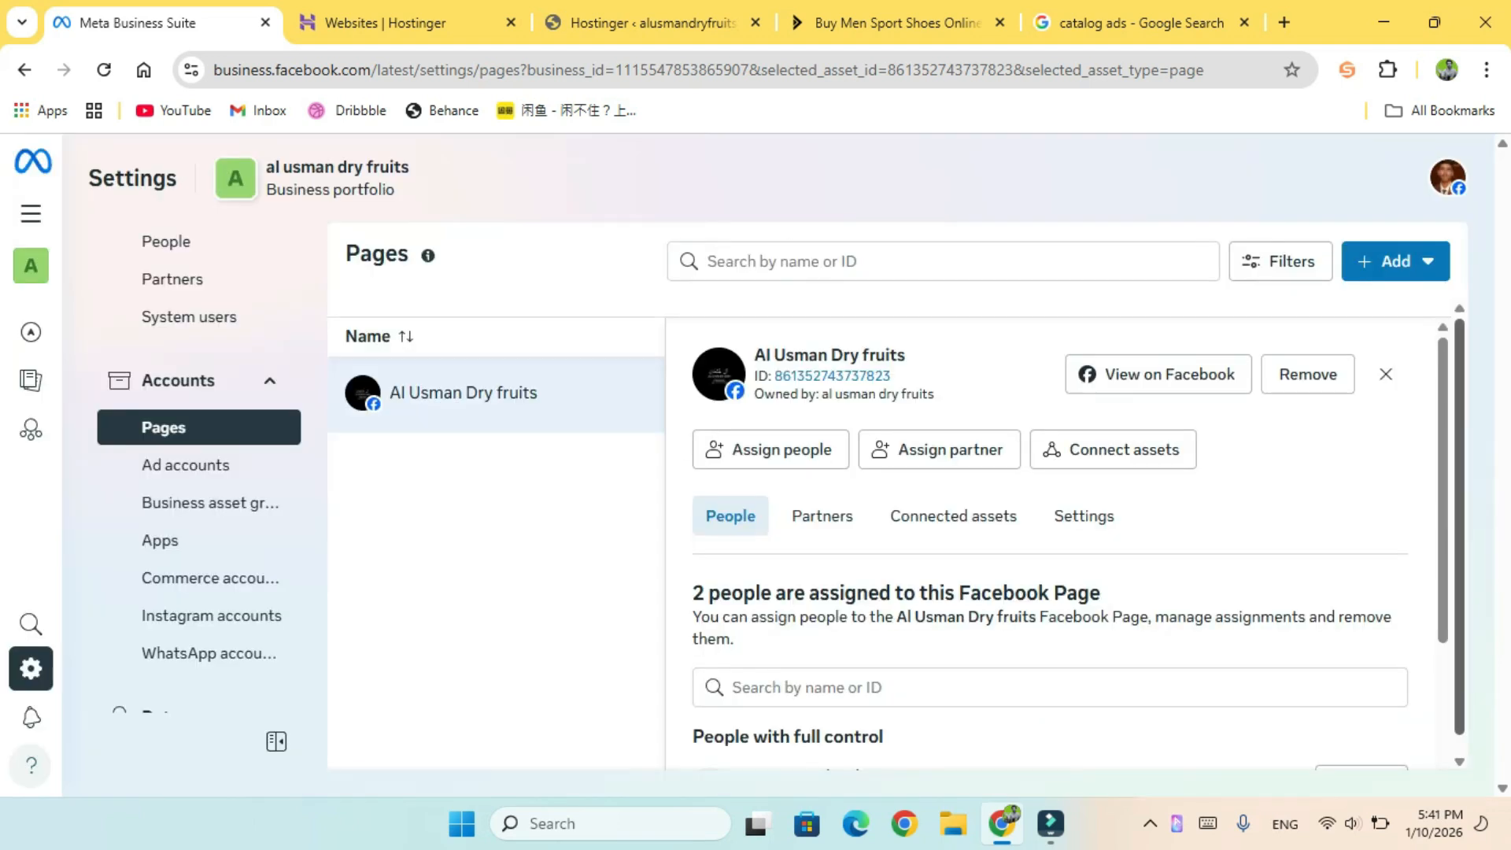
drag(1460, 441, 1460, 472)
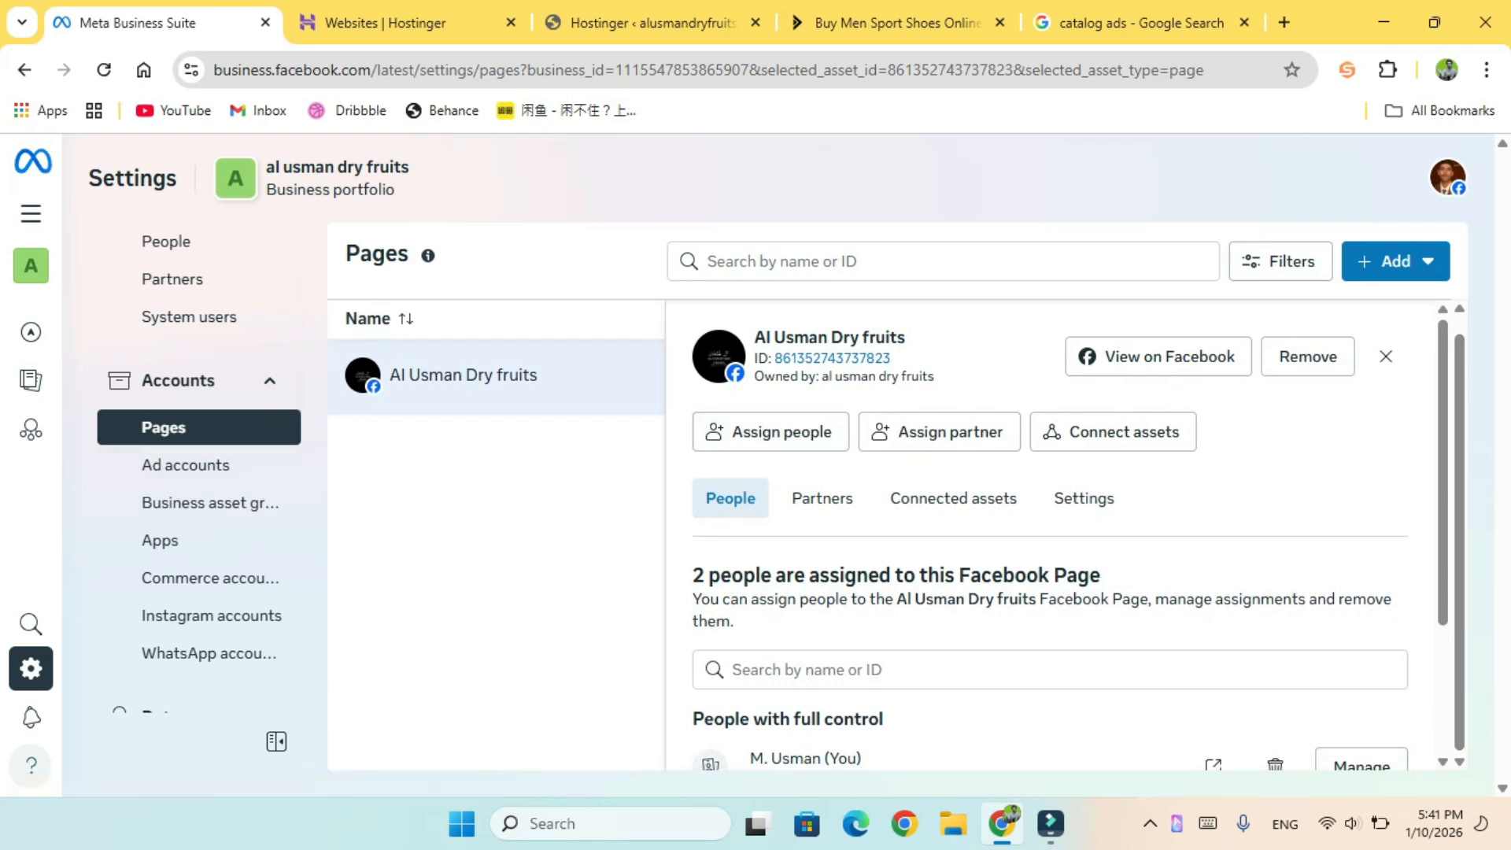
scroll(1275, 574, down, 2)
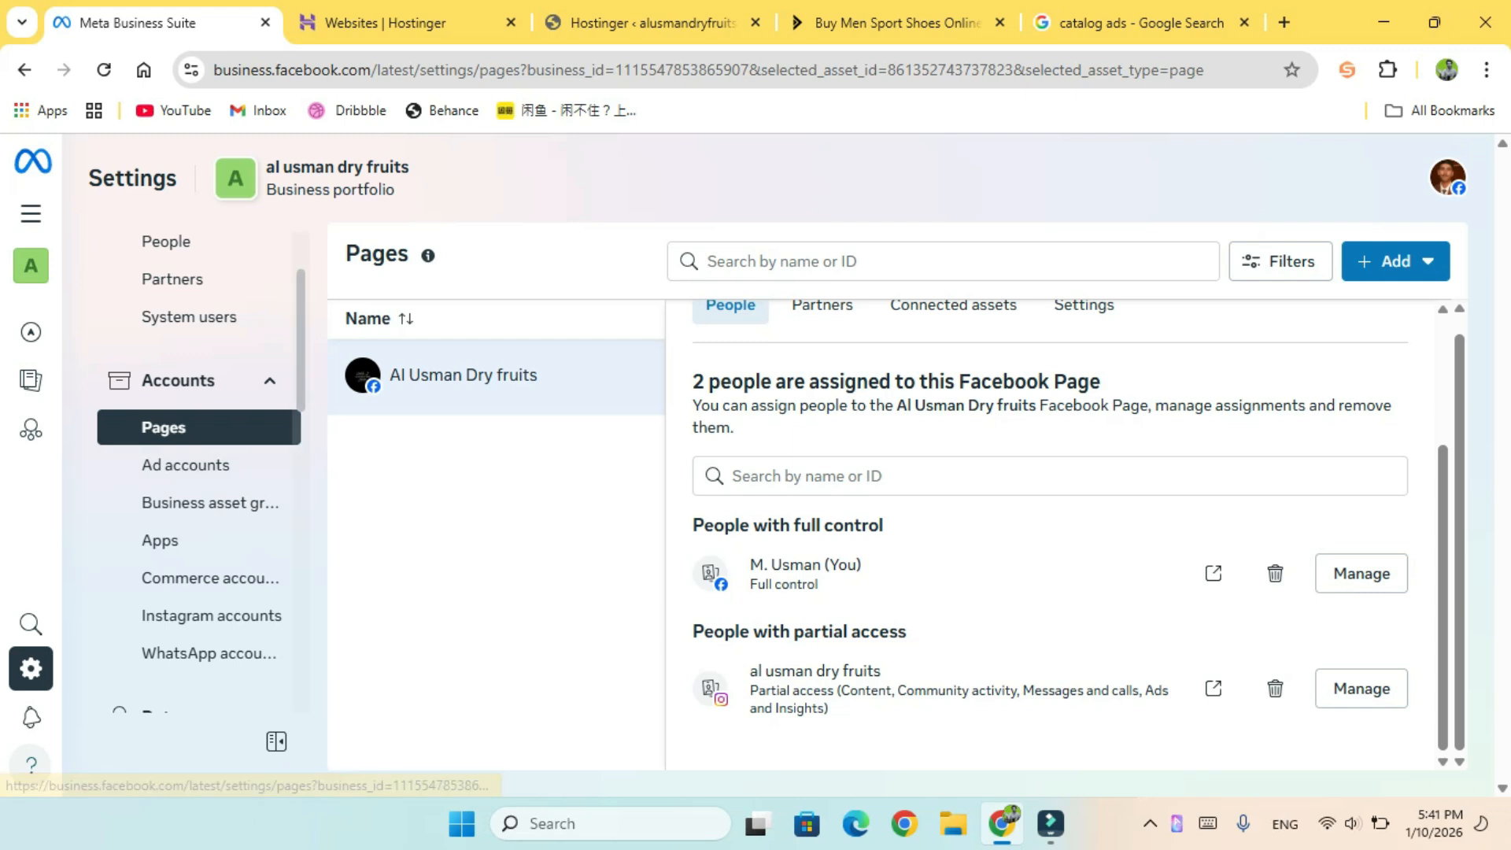
scroll(197, 465, down, 2)
Step: Look through the business portfolio's datasets and pixels in the data source settings
scroll(204, 464, down, 3)
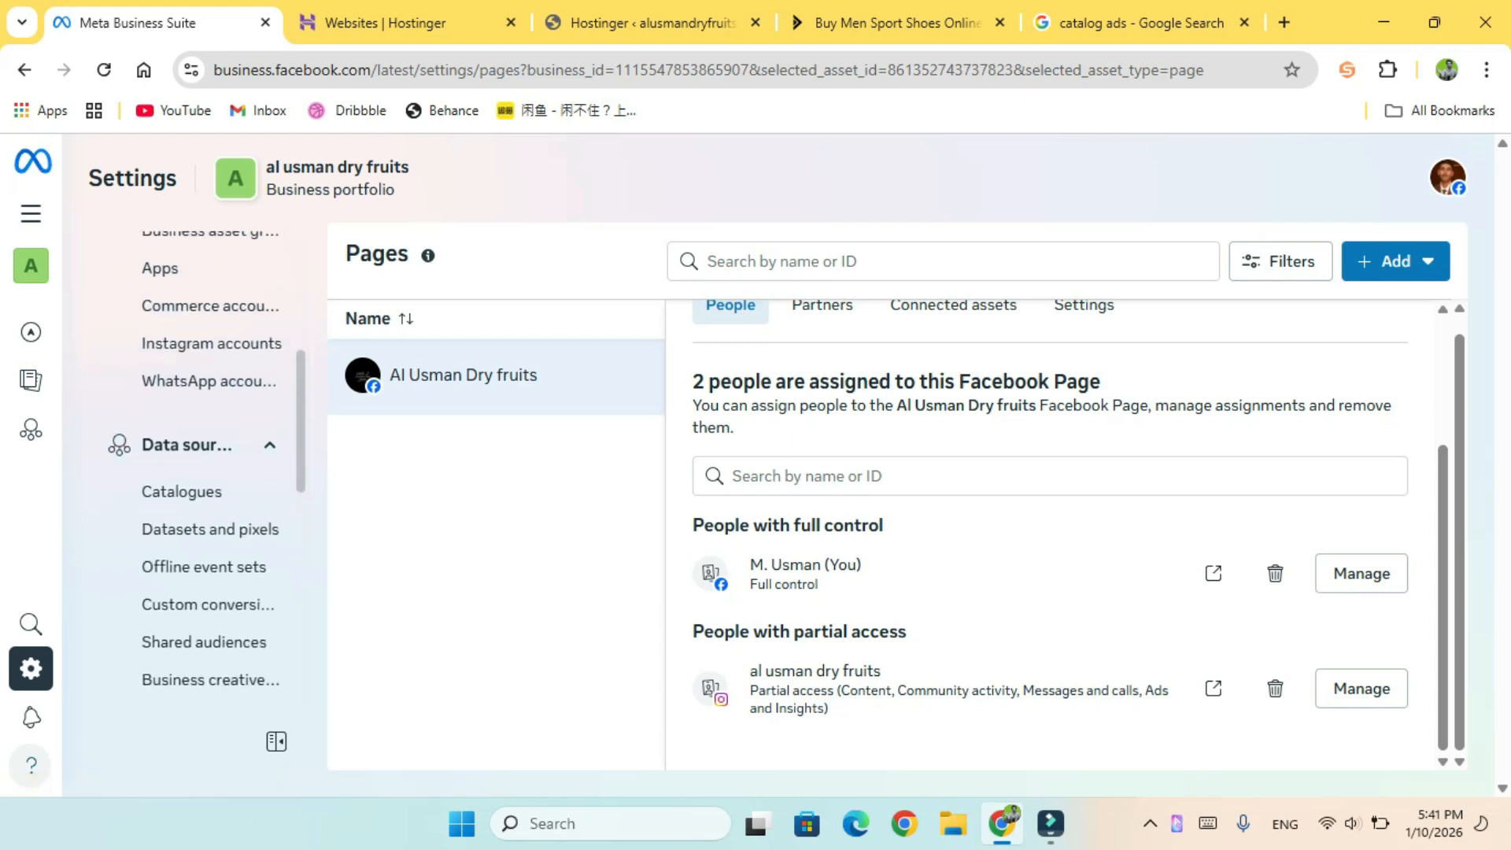
click(210, 463)
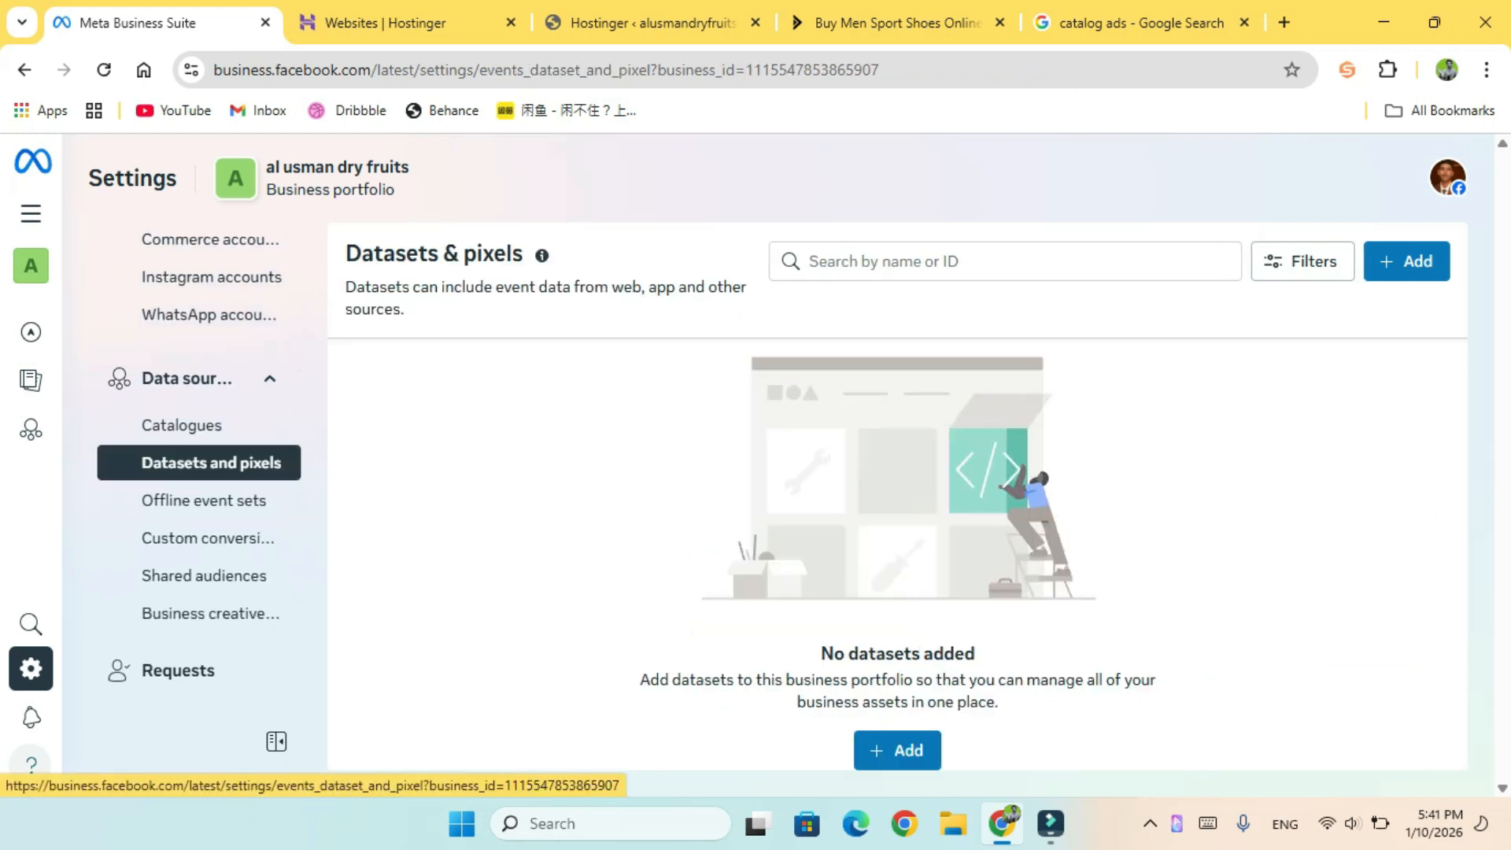
click(181, 425)
click(211, 463)
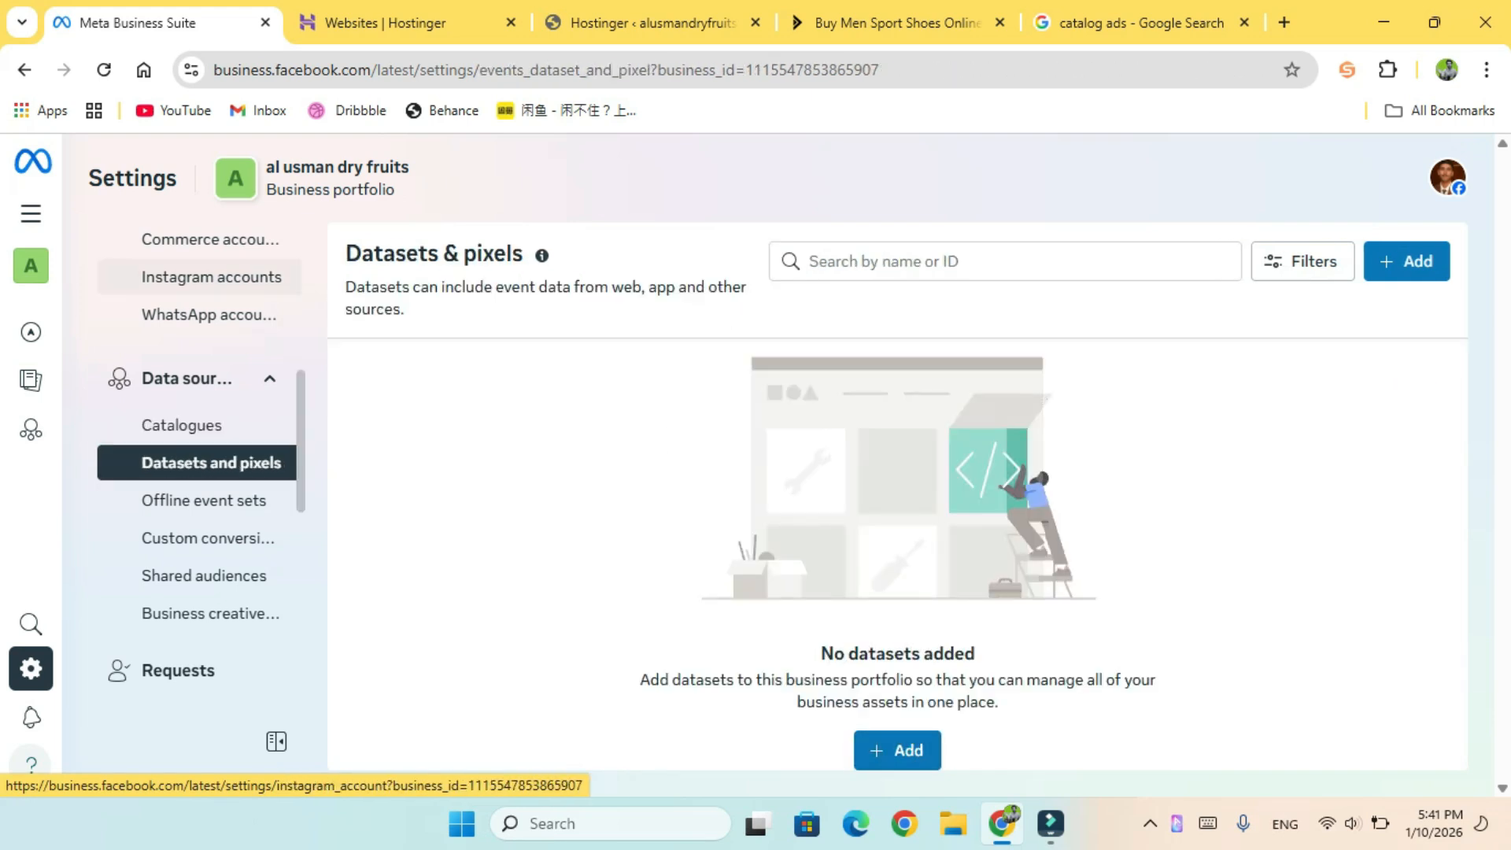
scroll(197, 393, up, 5)
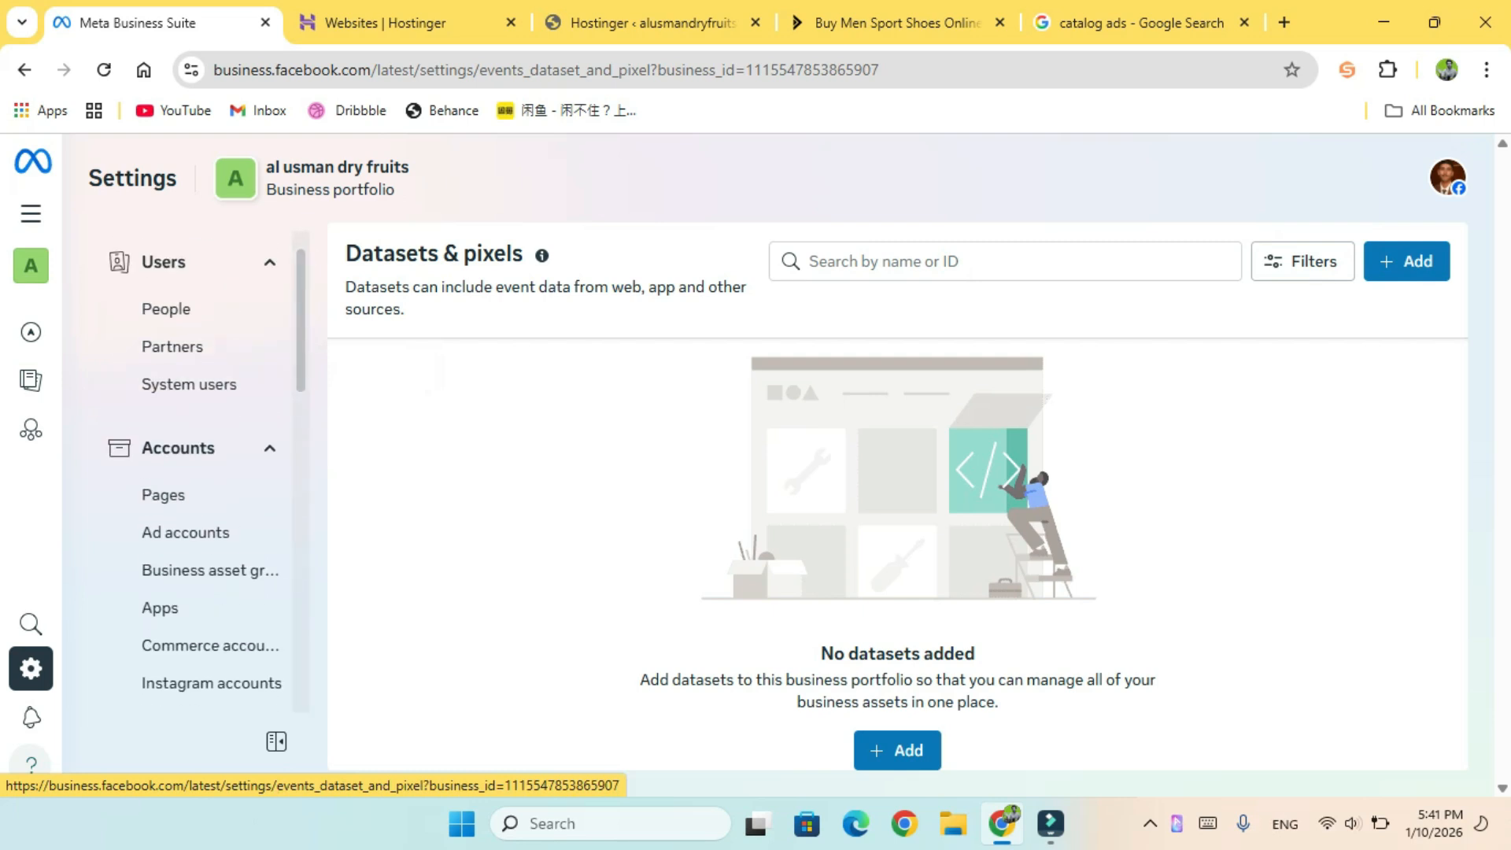
scroll(197, 393, down, 4)
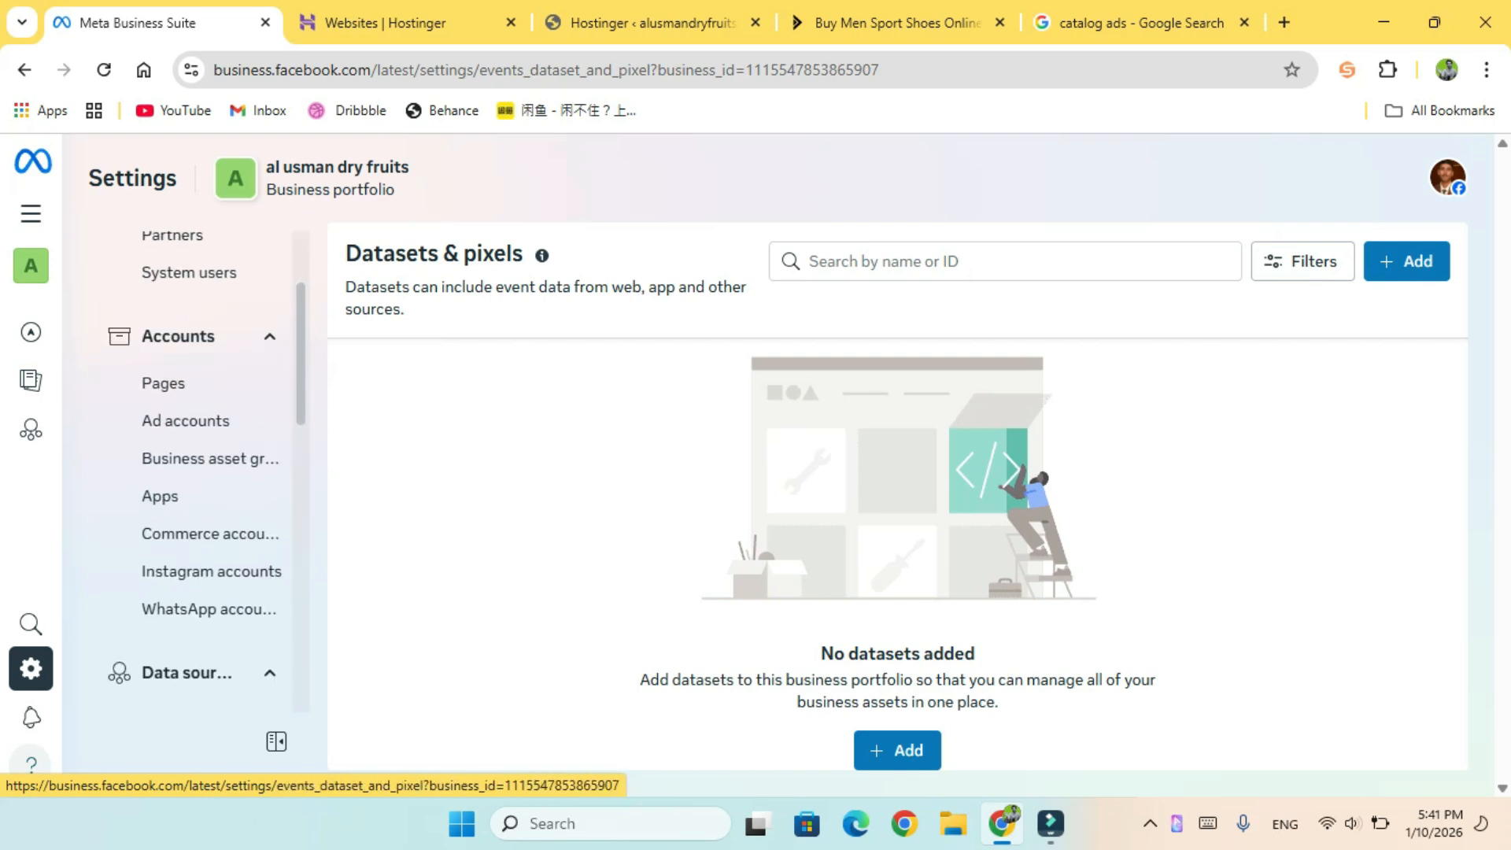
Step: Switch to the site's WordPress admin and search for new plugins with "facebook"
click(652, 22)
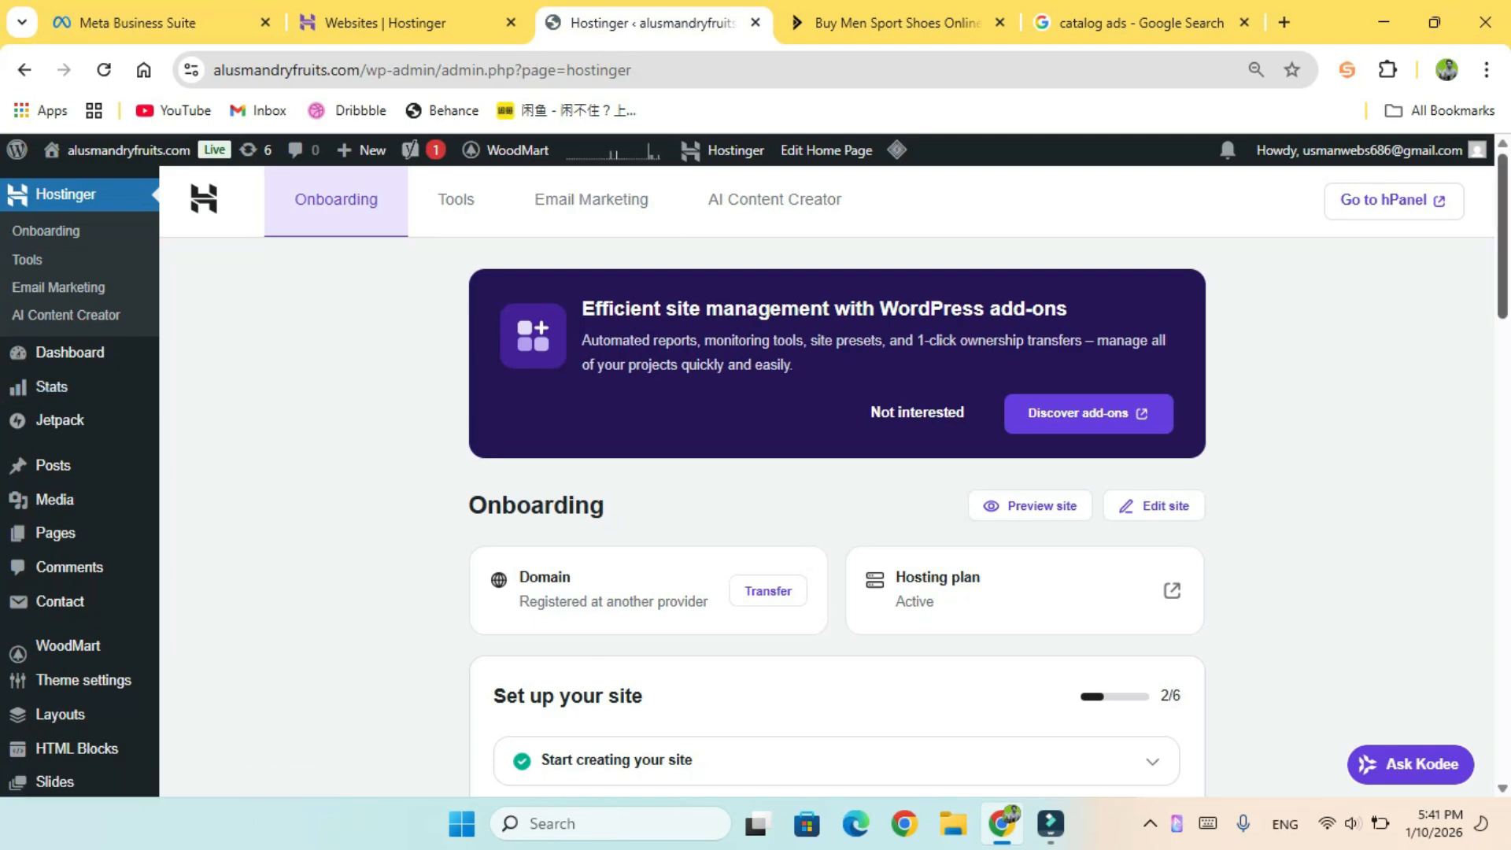
scroll(52, 386, down, 7)
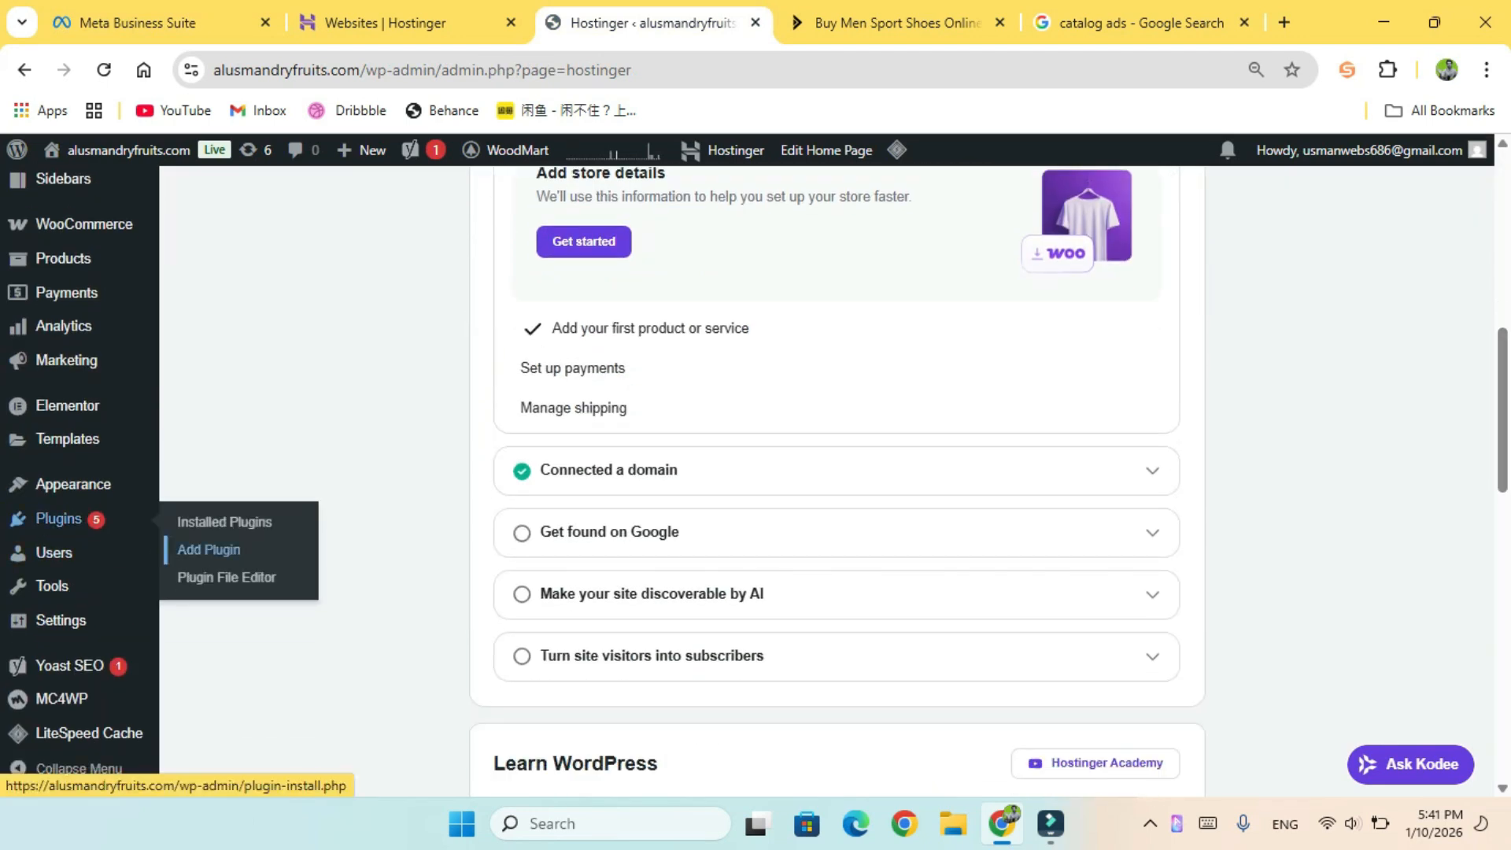
click(217, 551)
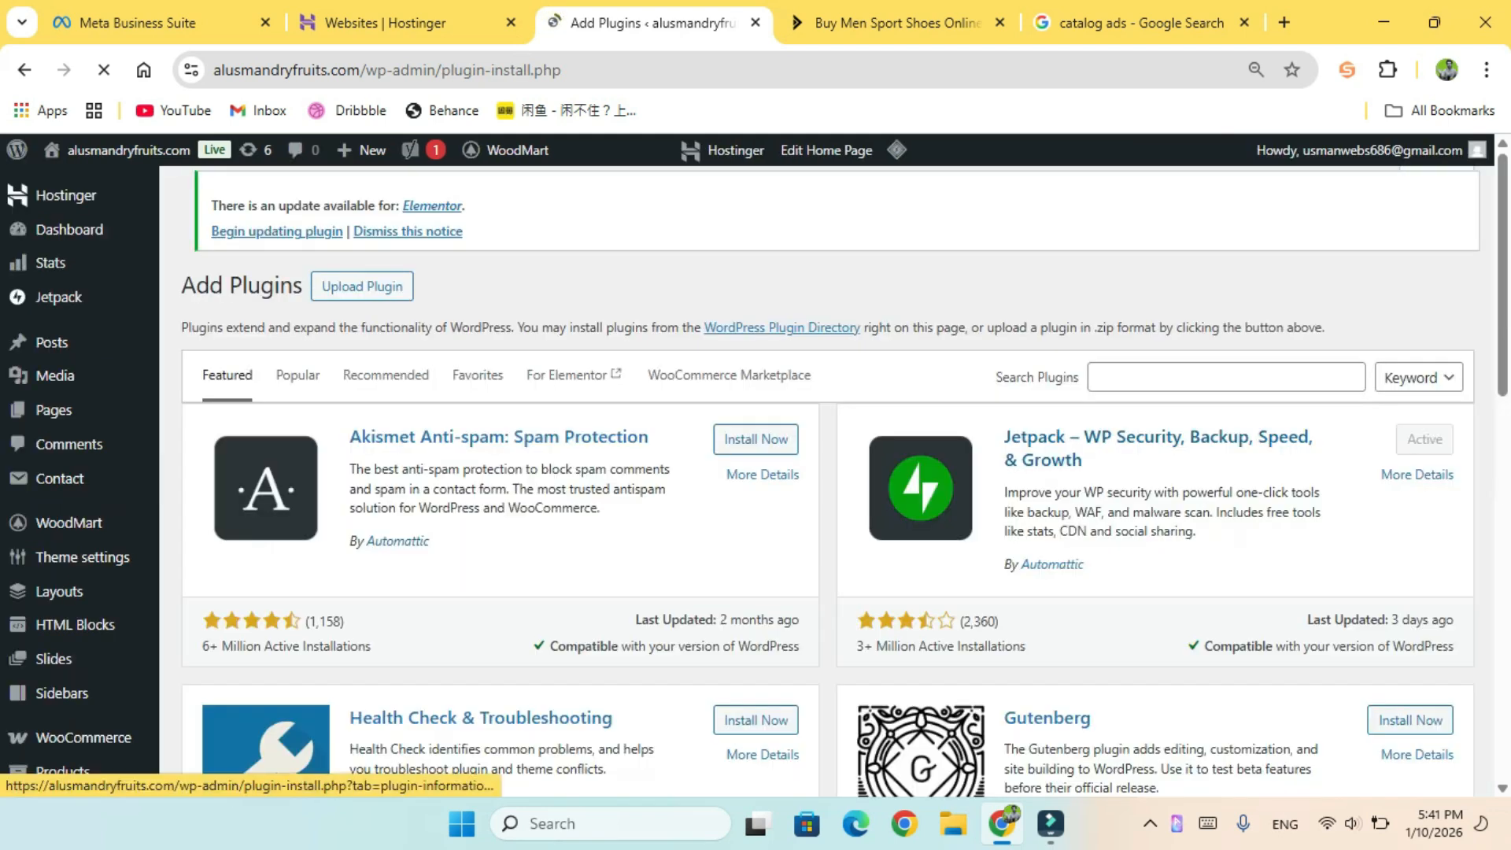
click(1226, 371)
text(facebook)
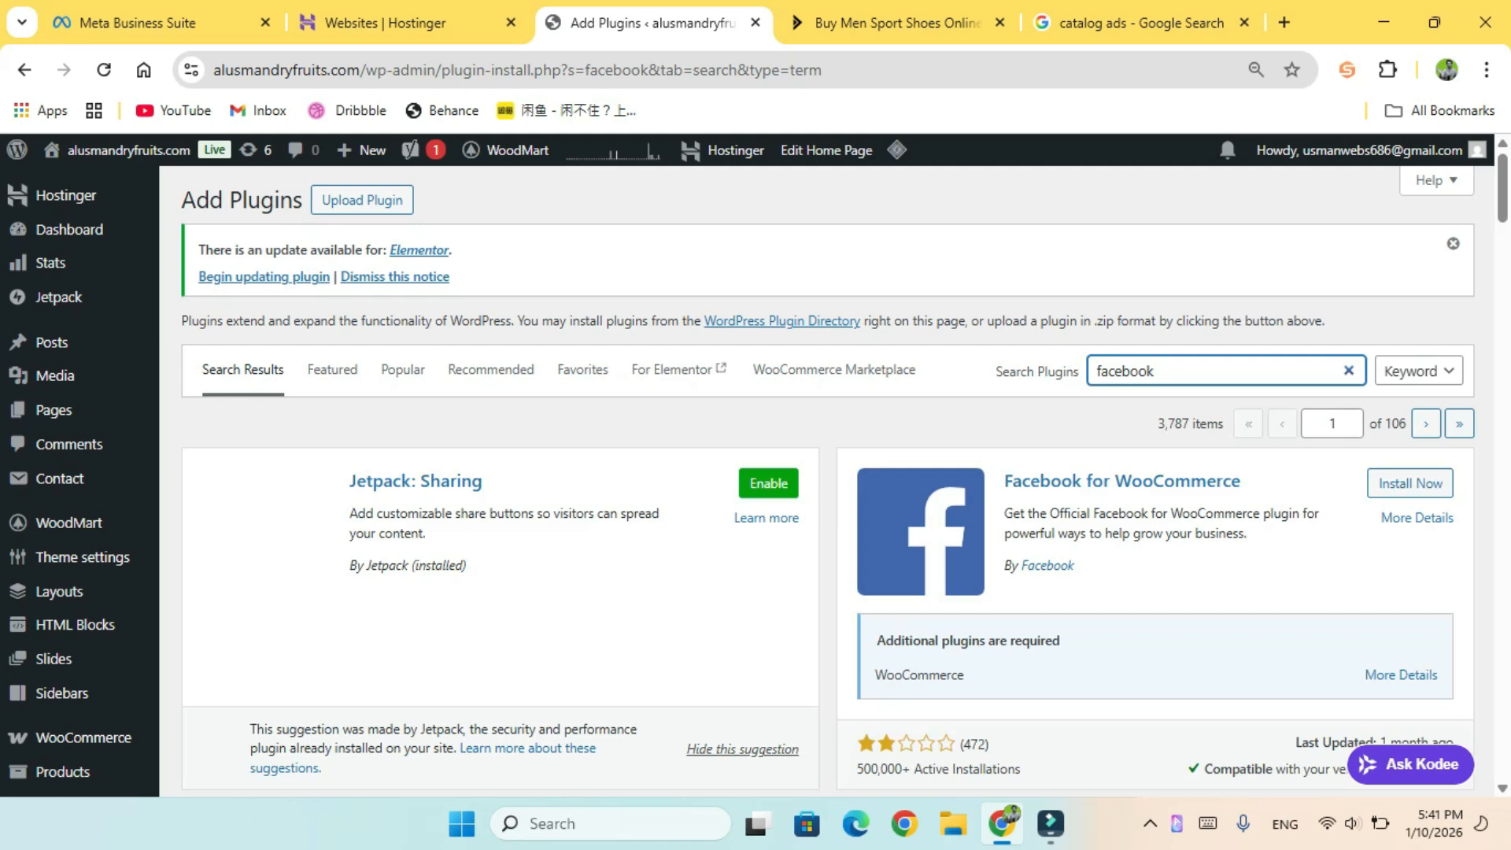
Step: Install and activate the Facebook for WooCommerce plugin
click(1410, 483)
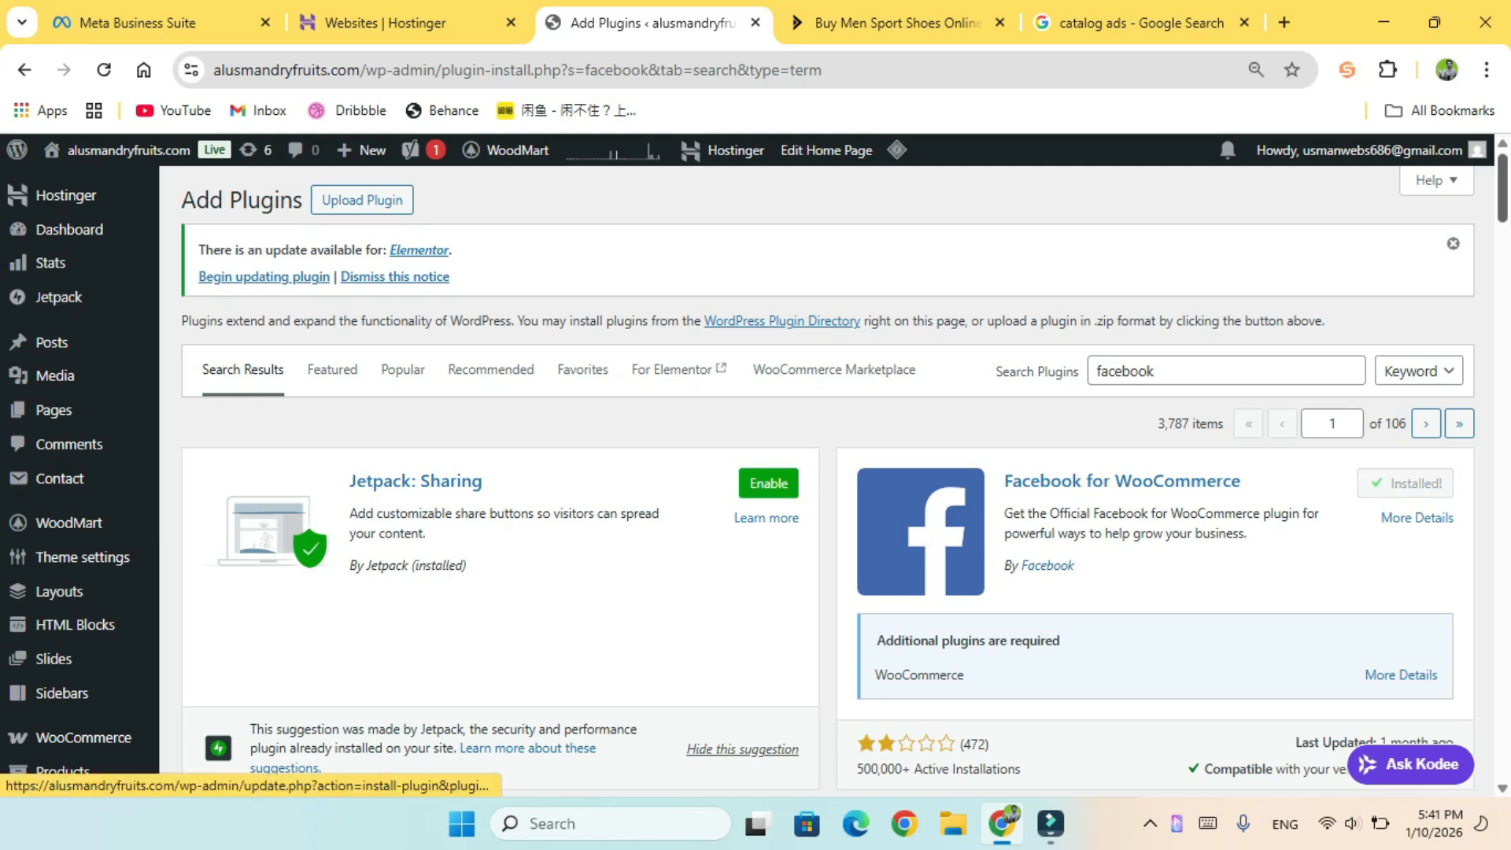
scroll(827, 473, down, 2)
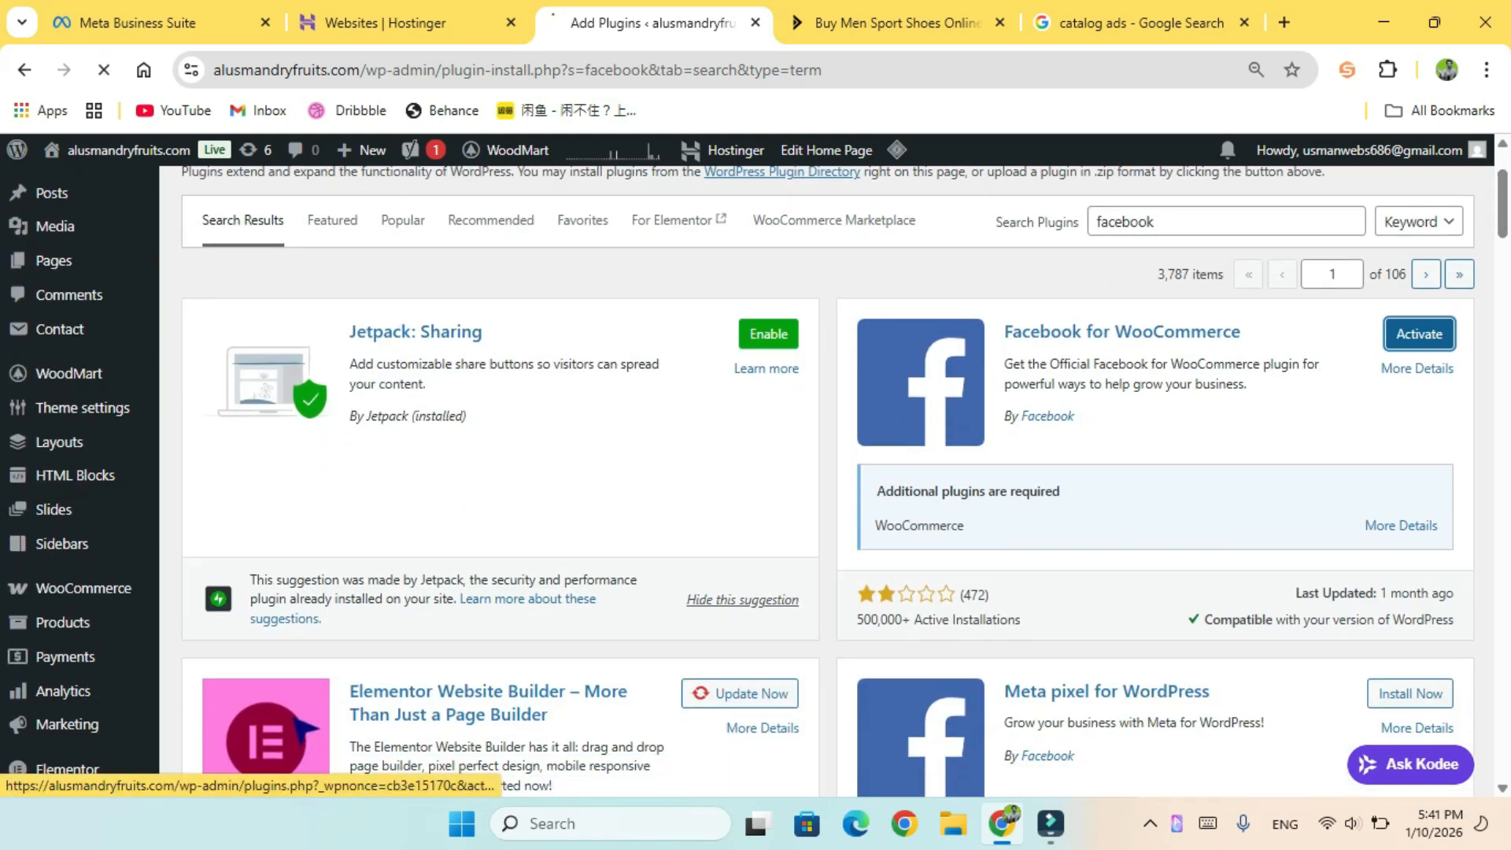
click(1419, 334)
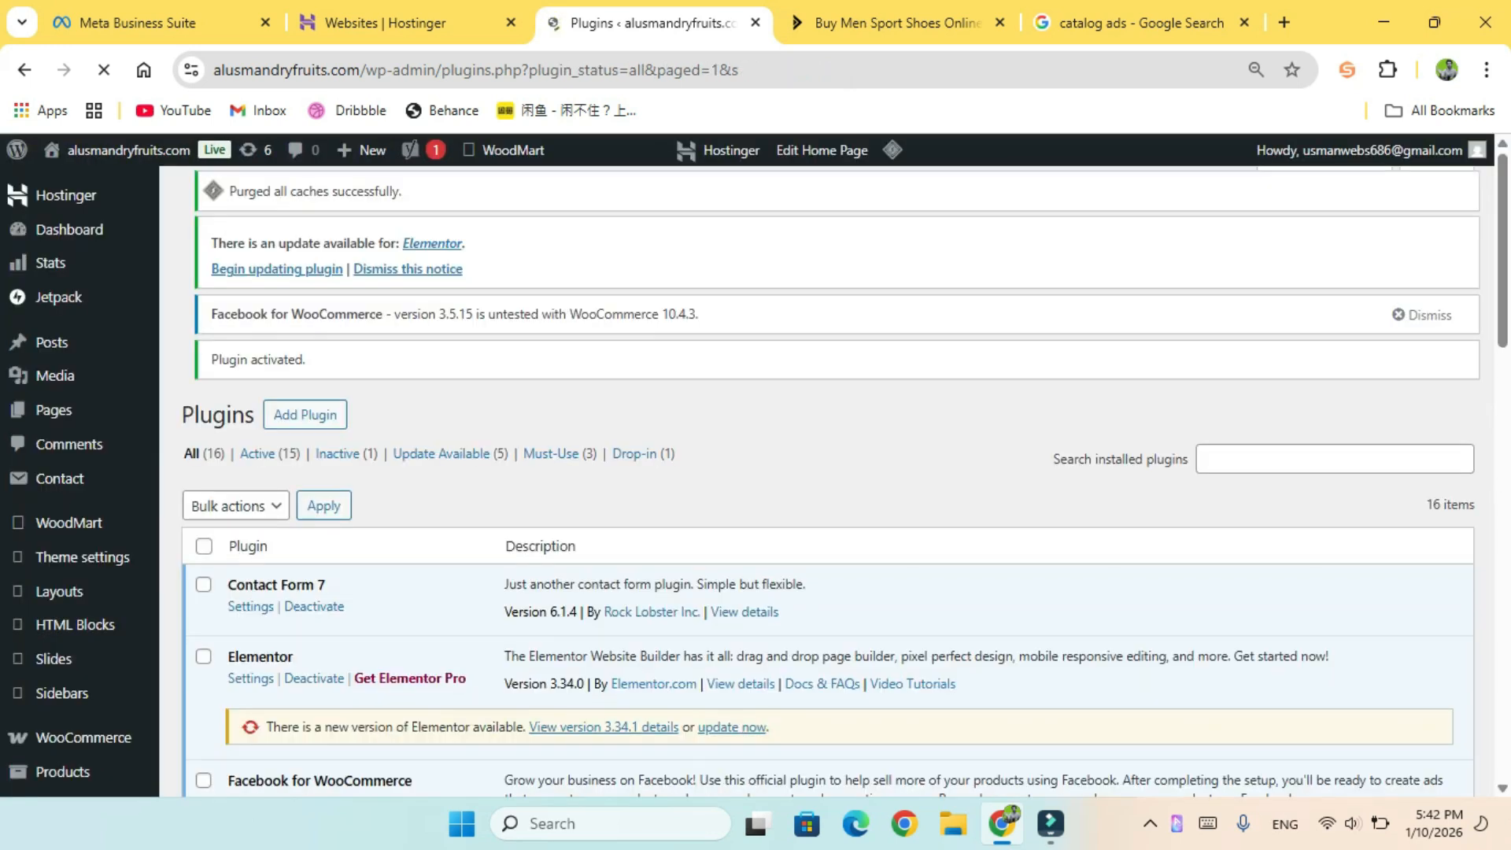
Step: Update the installed Elementor plugin to version 3.34.1
scroll(826, 472, down, 2)
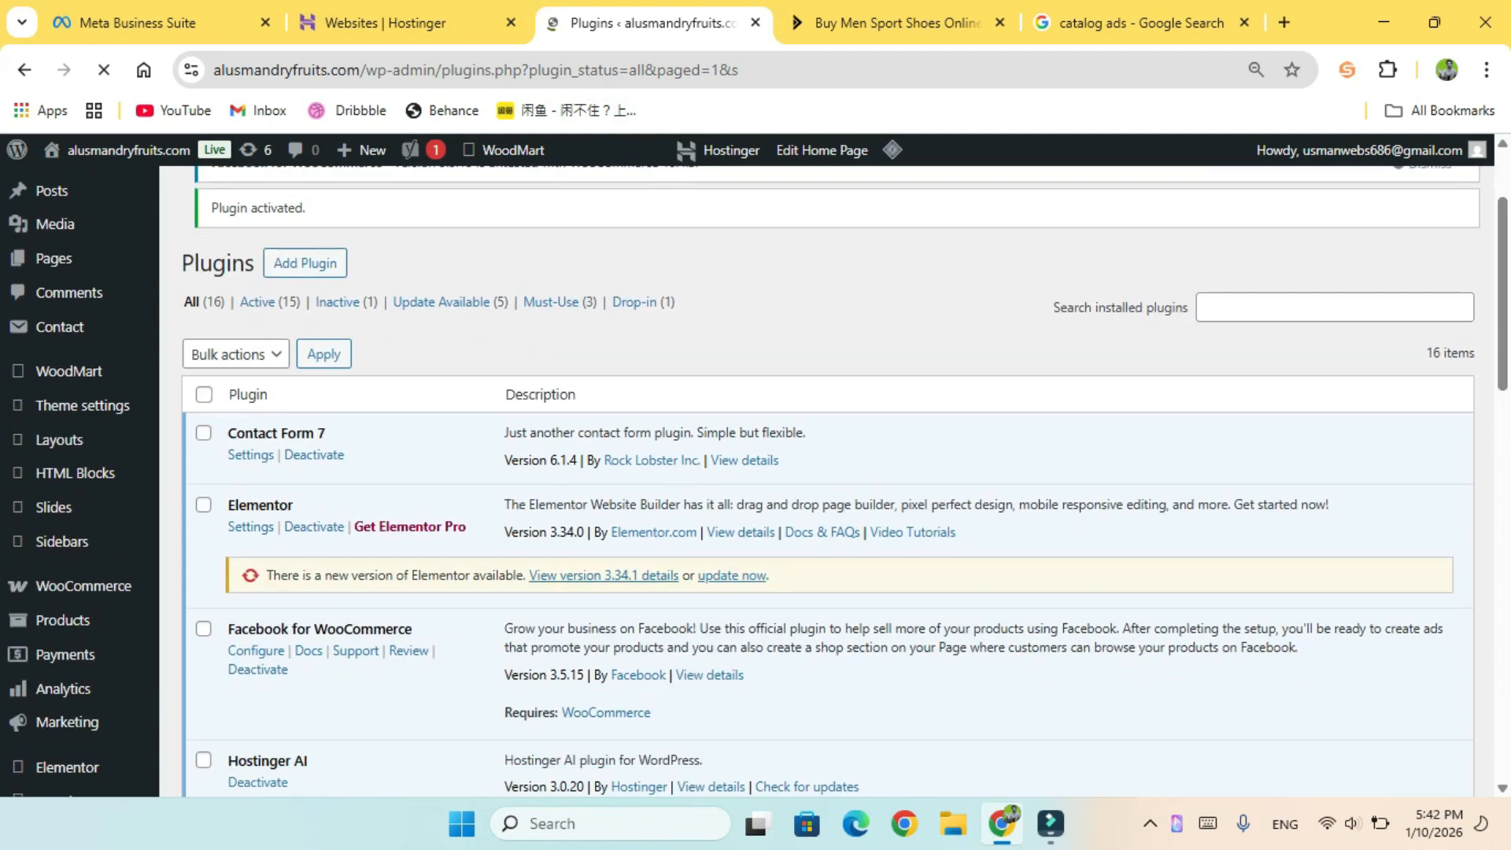
click(731, 575)
scroll(731, 575, down, 2)
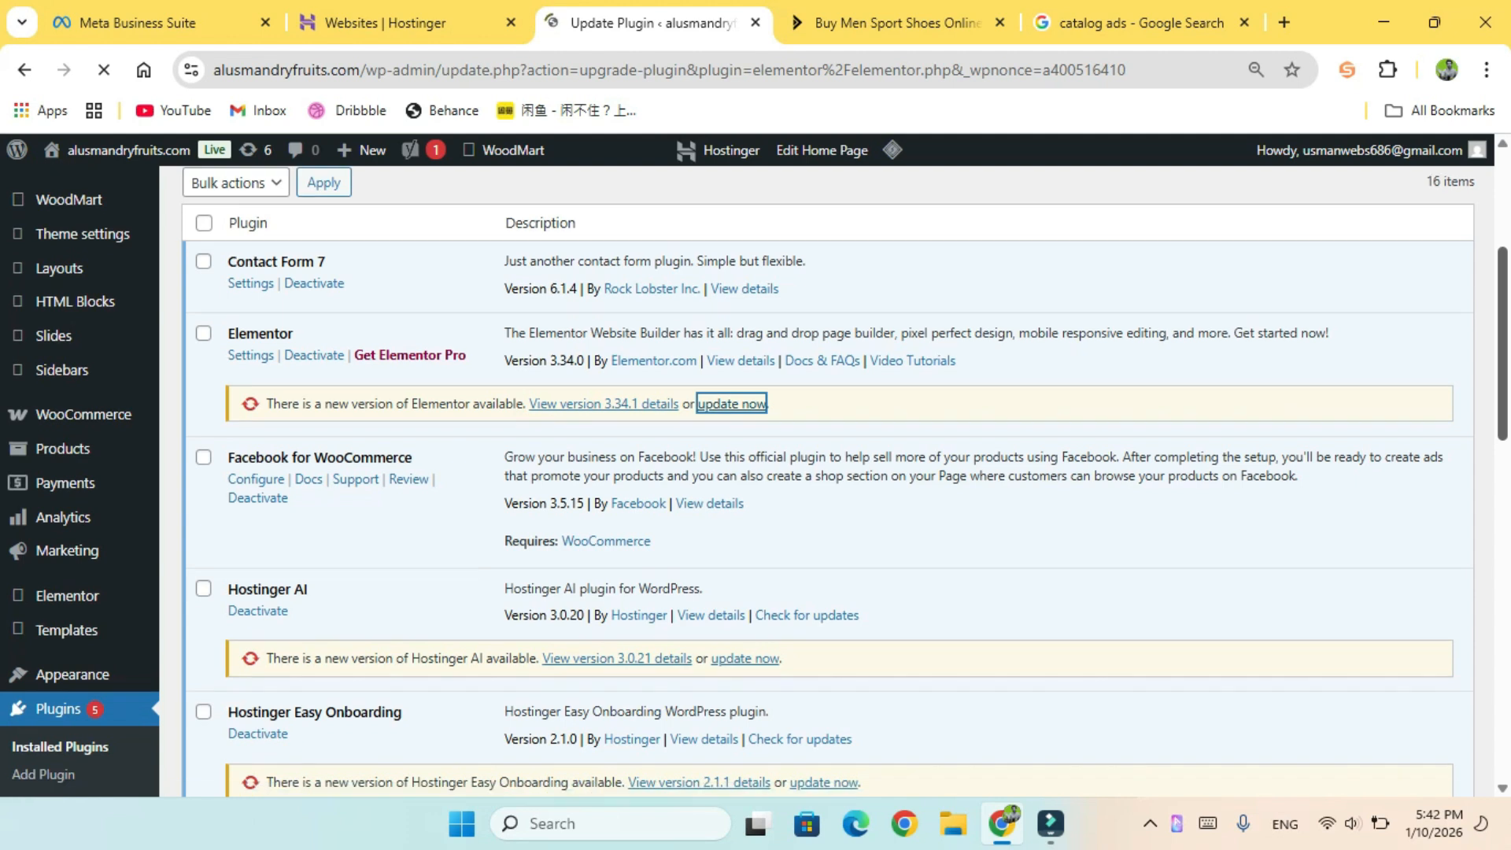
mouse_move(1502, 315)
mouse_down()
mouse_move(1502, 376)
mouse_move(1502, 315)
mouse_up()
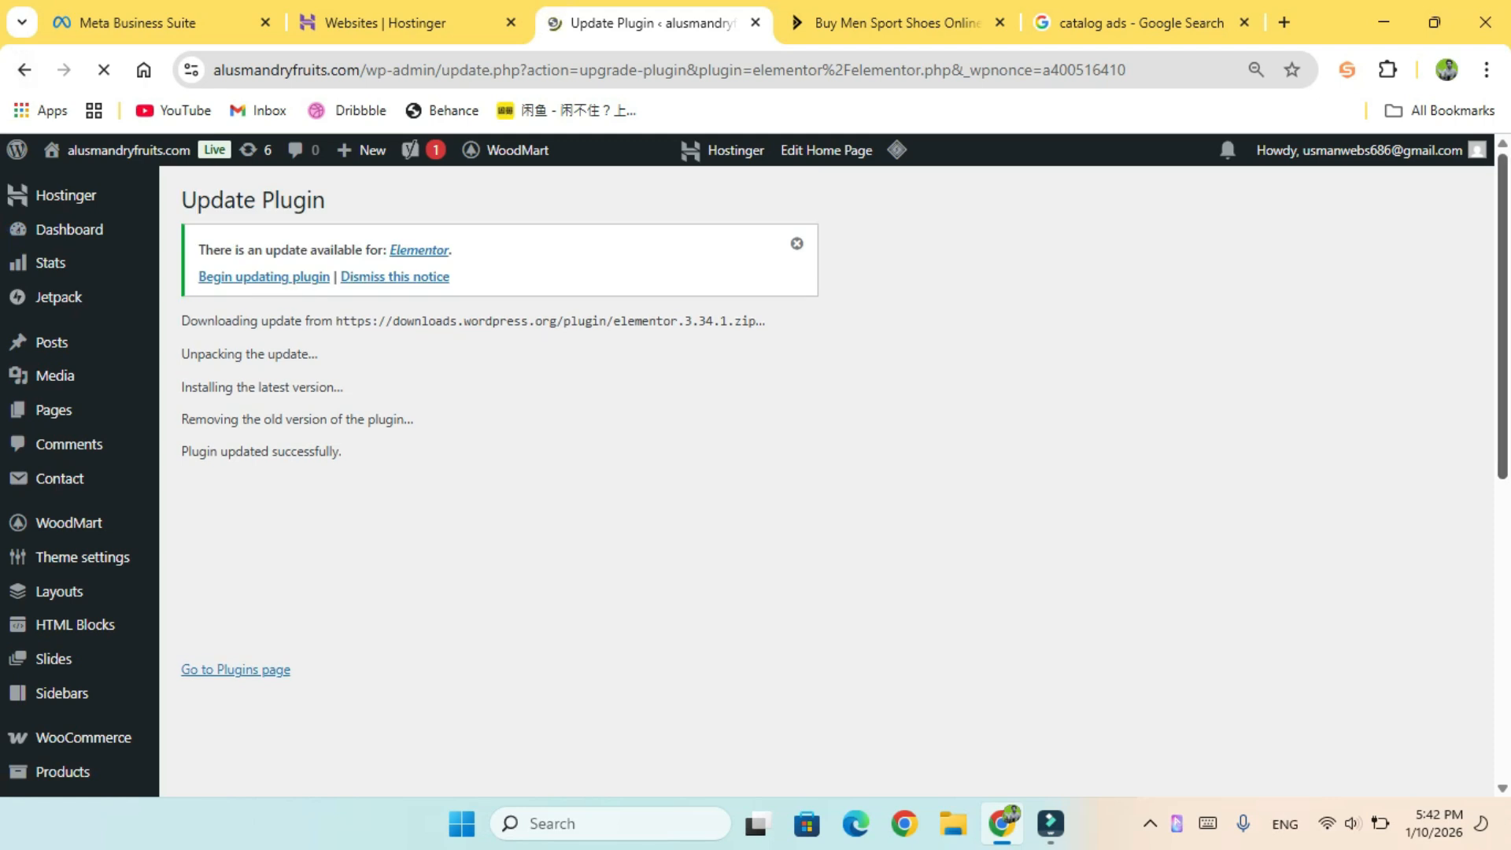
Step: Open the Facebook for WooCommerce setup page and start the "Ads only" connection
key(alt+Left)
drag(1503, 303, 1502, 353)
click(256, 387)
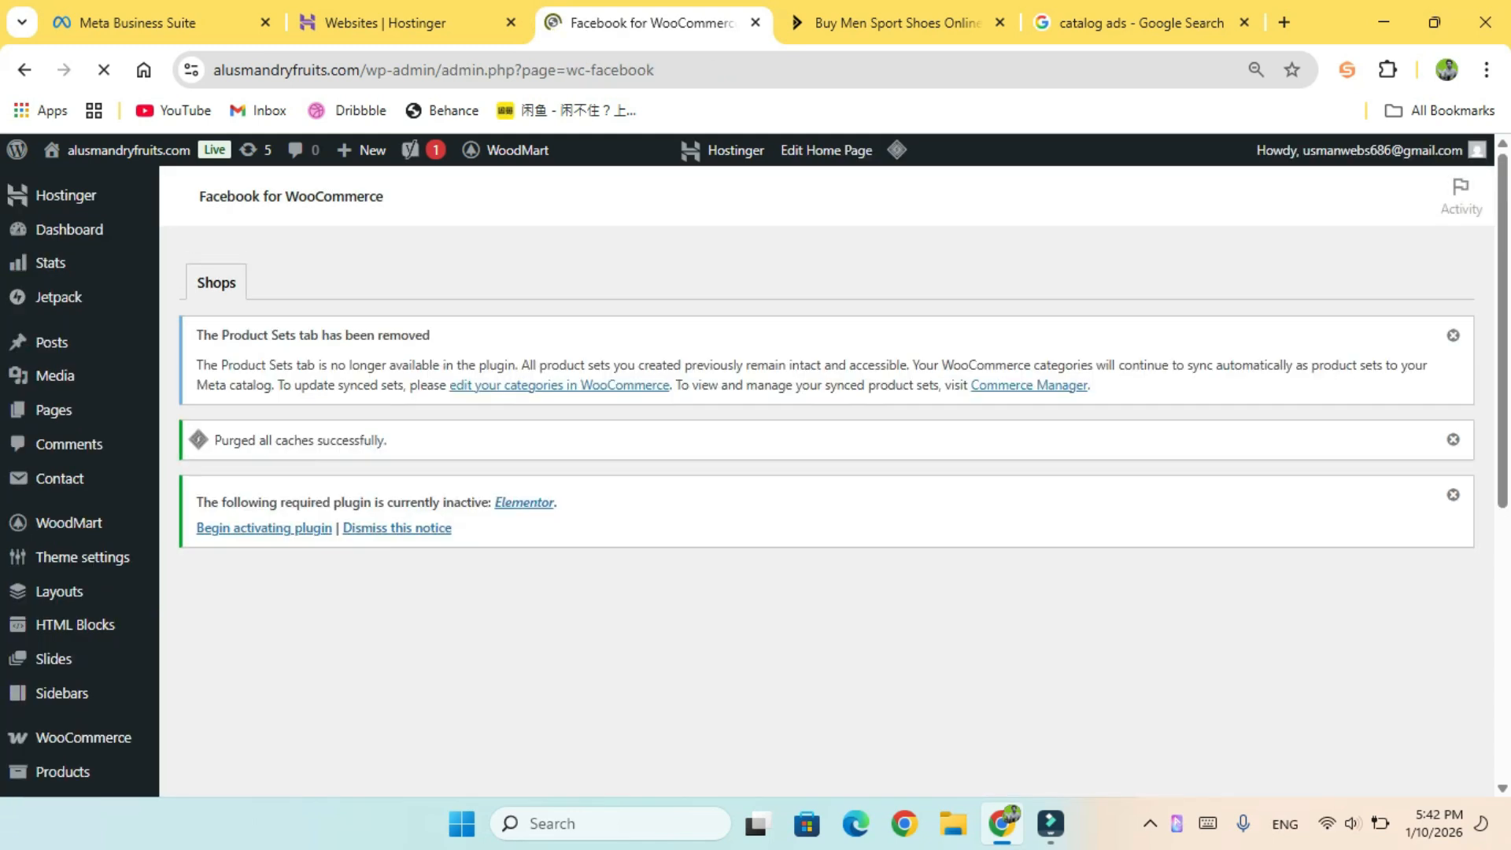
drag(1502, 276, 1503, 648)
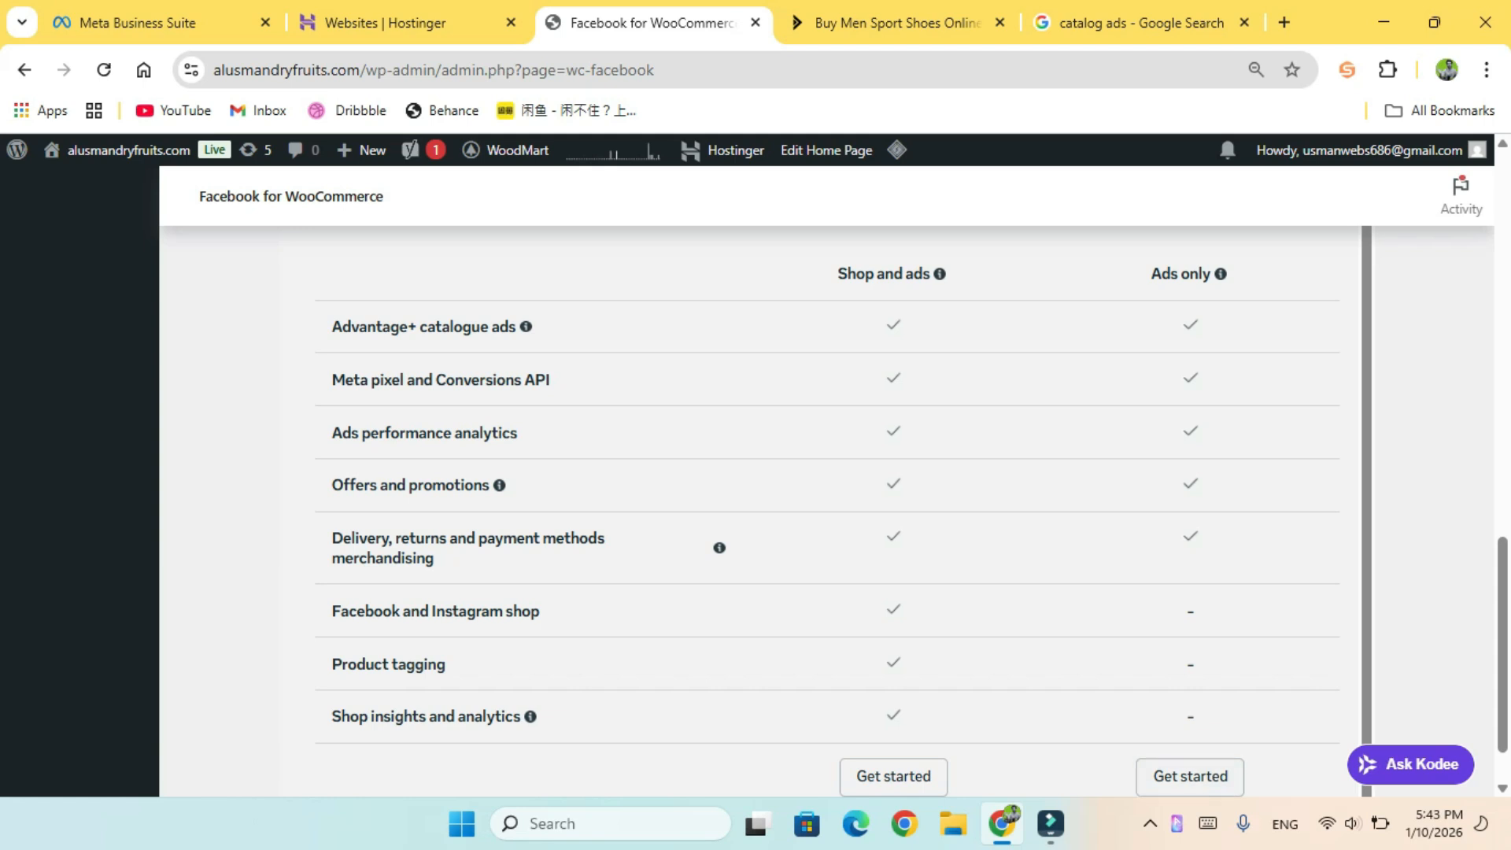
click(1190, 776)
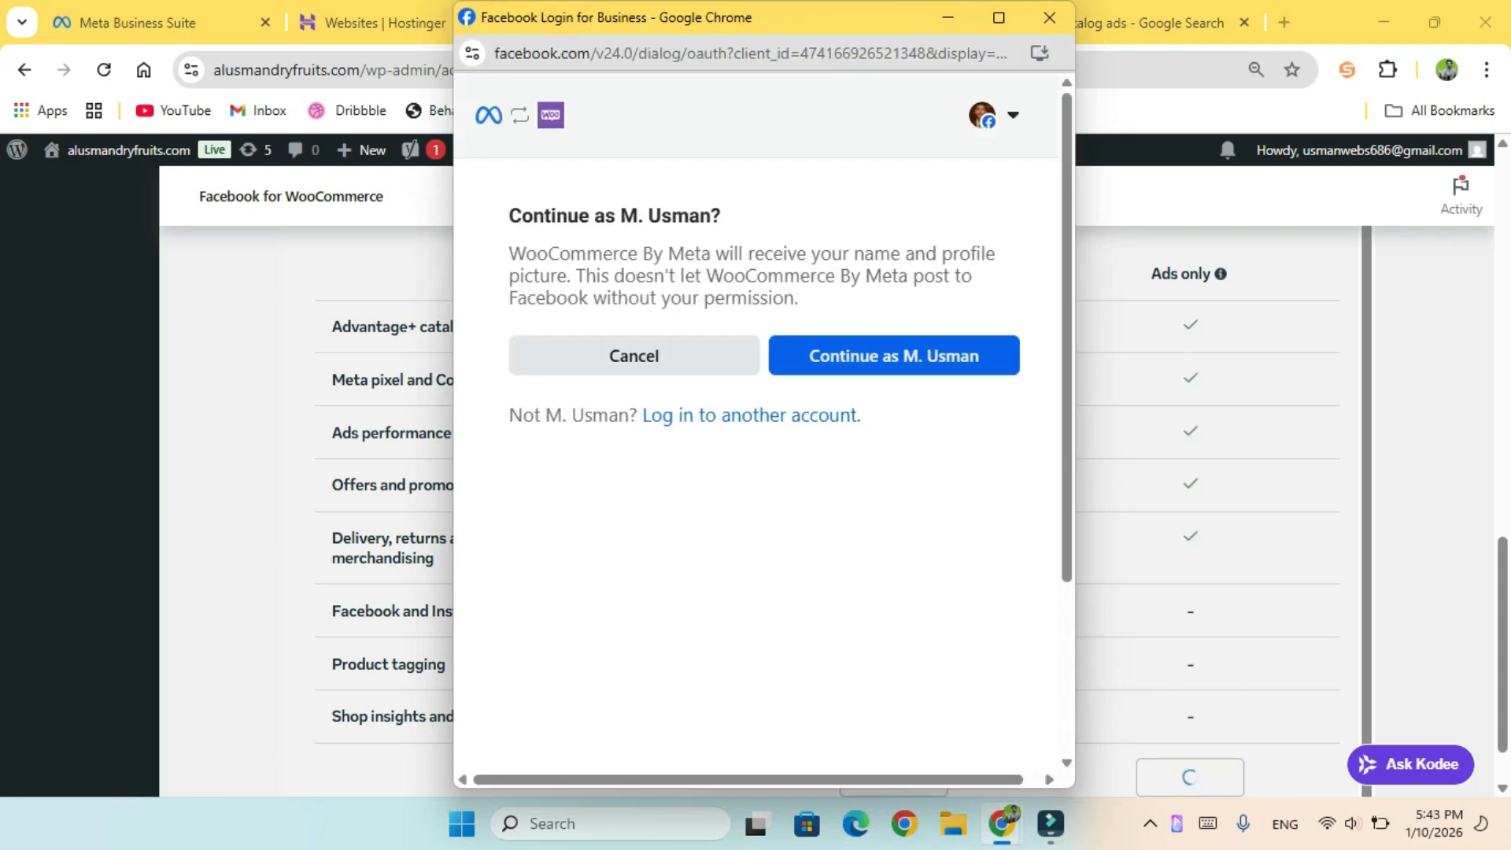
Step: Continue with the signed-in Facebook account and choose the "al usman dry fruits" business with its Facebook Page and Instagram account
click(894, 355)
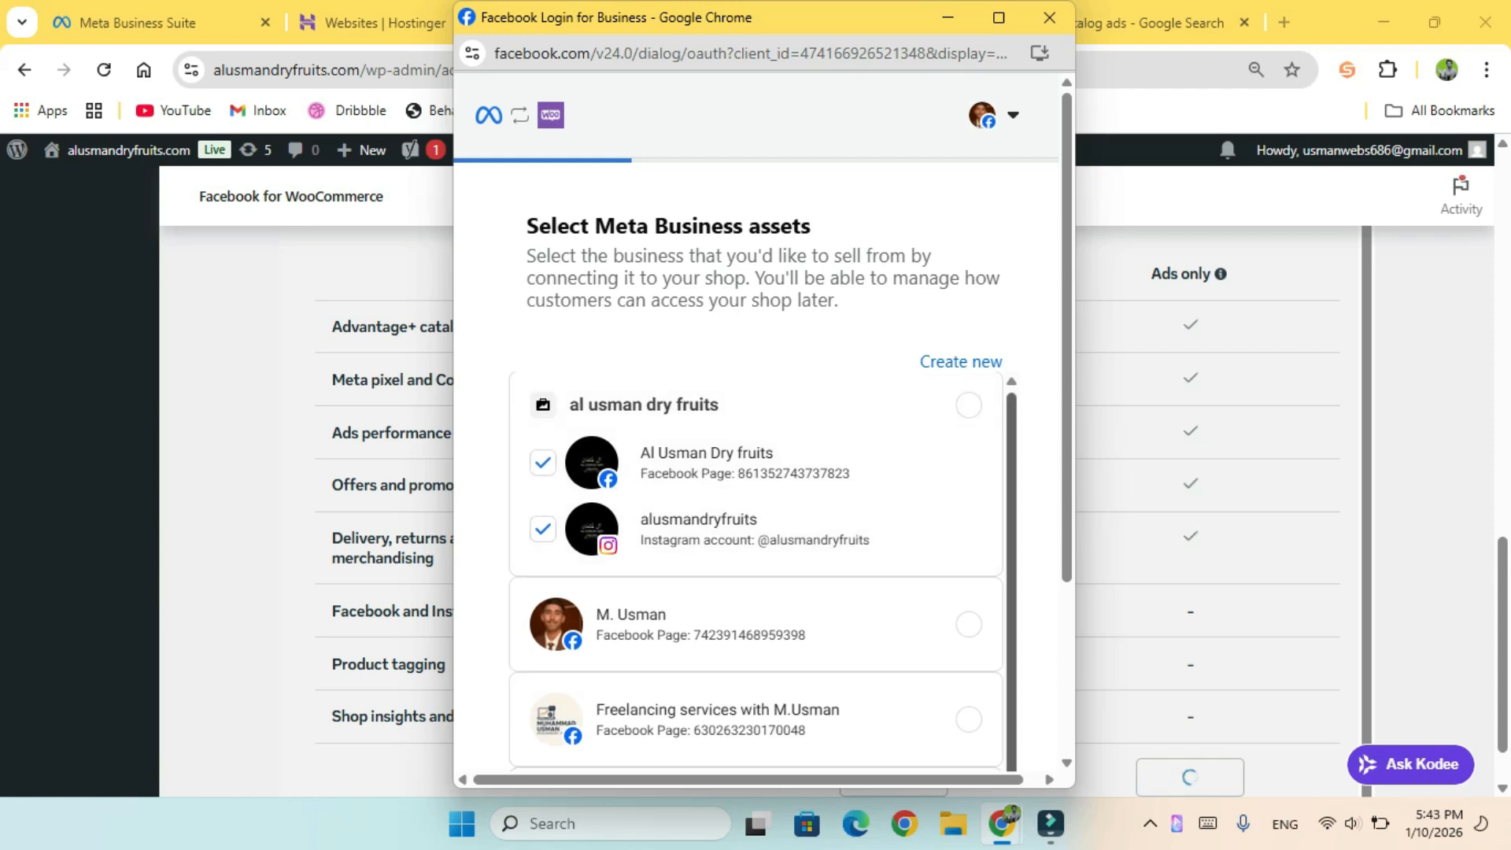
scroll(755, 472, down, 3)
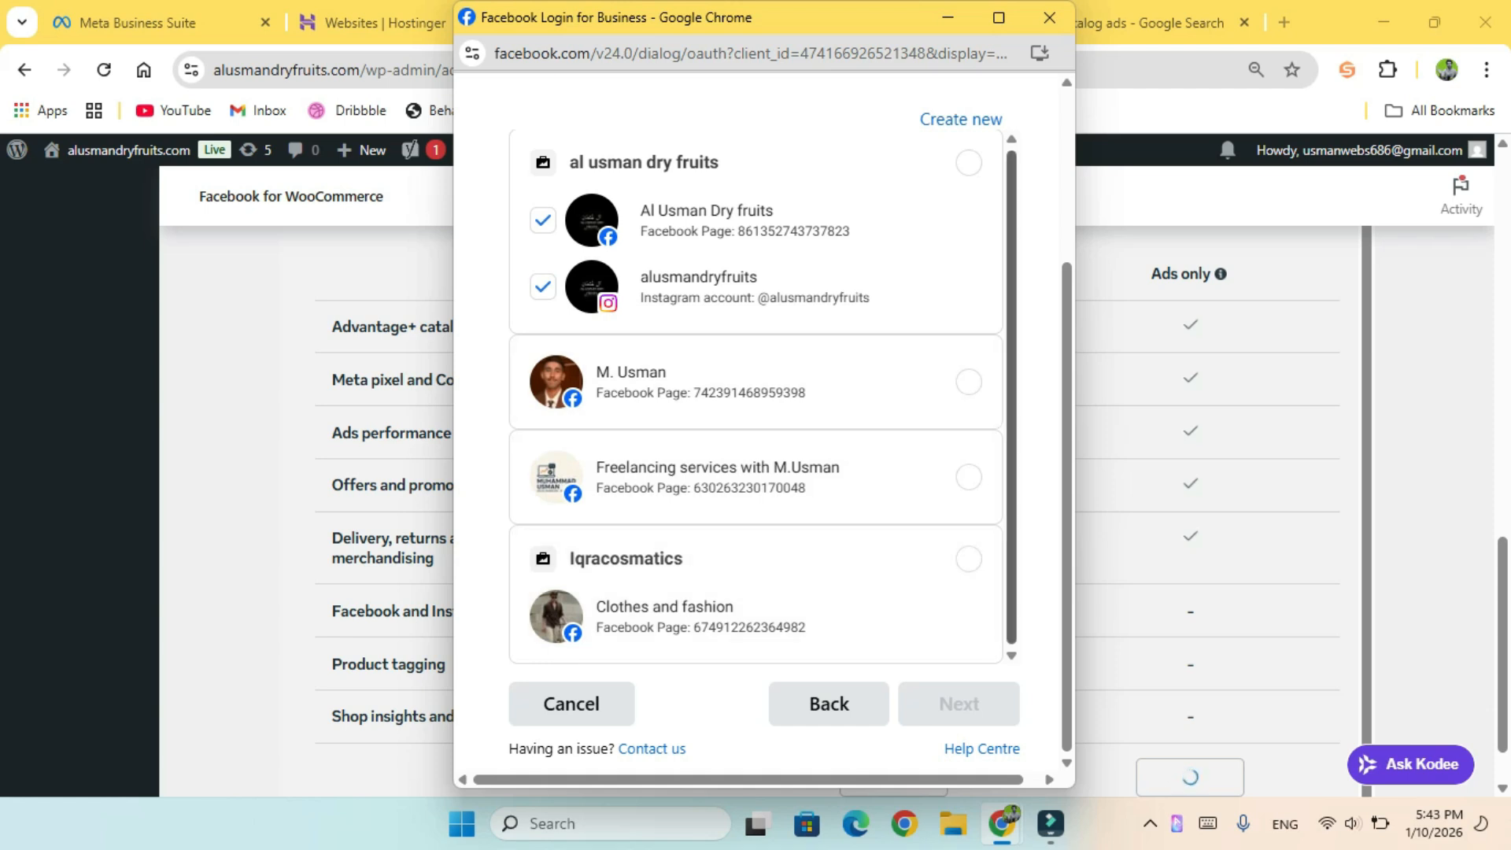
click(968, 164)
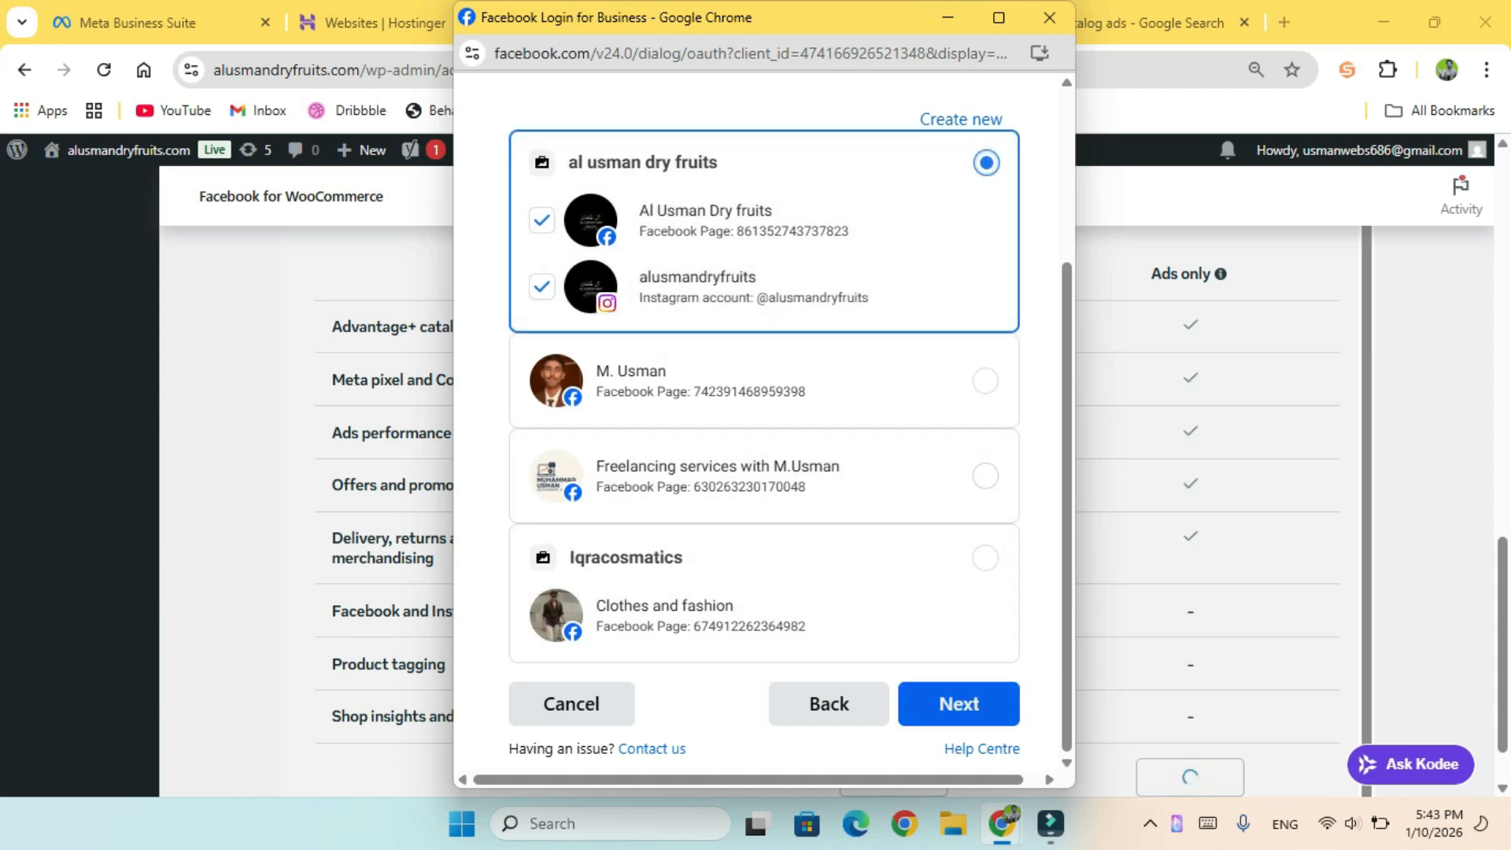
click(959, 703)
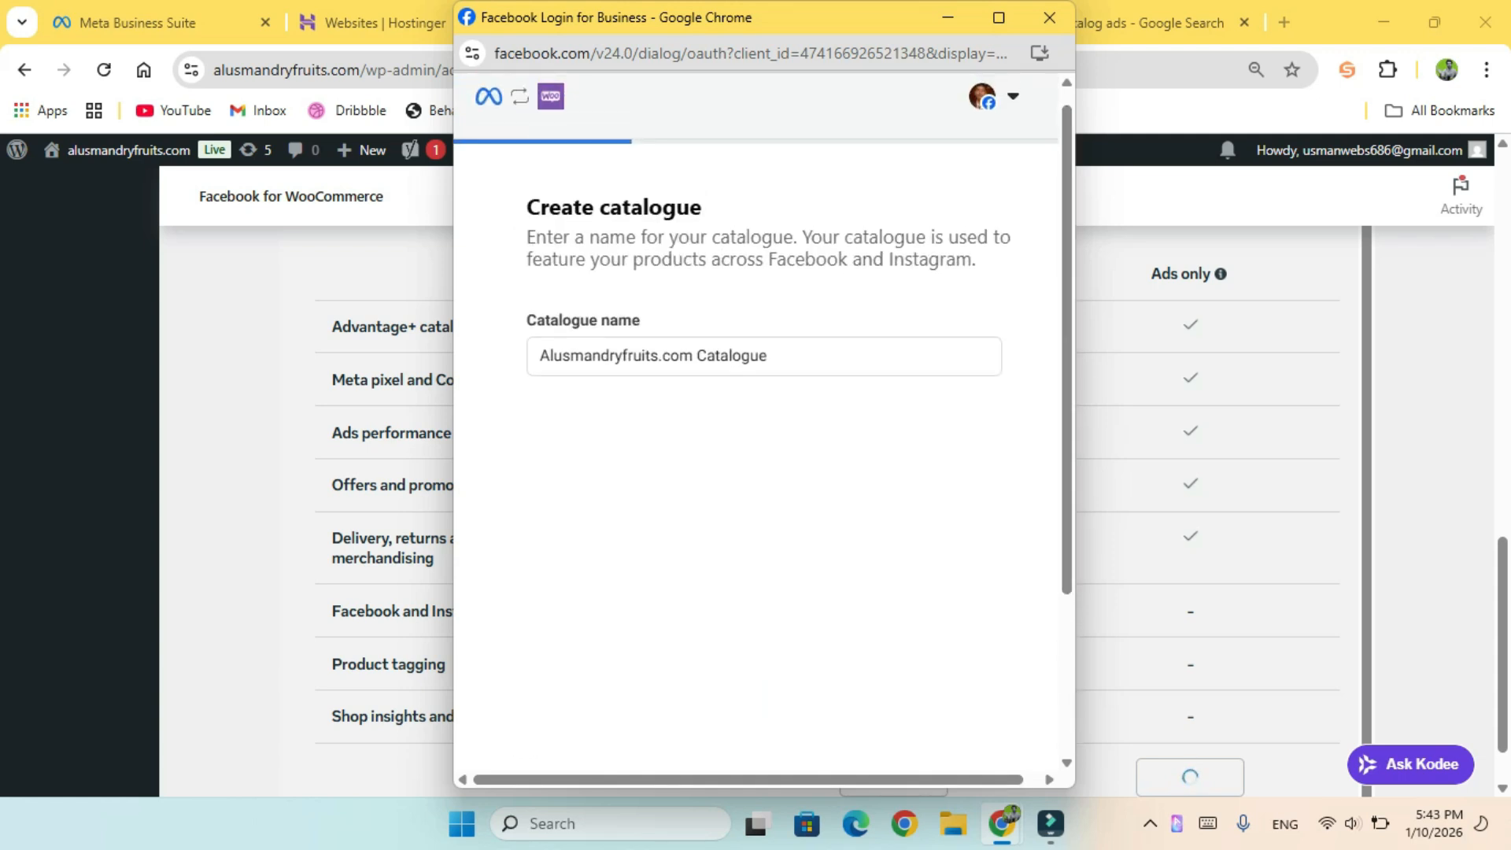
Step: Set the Facebook login window aside and look at the "catalog ads" example images in the Google search results
click(948, 18)
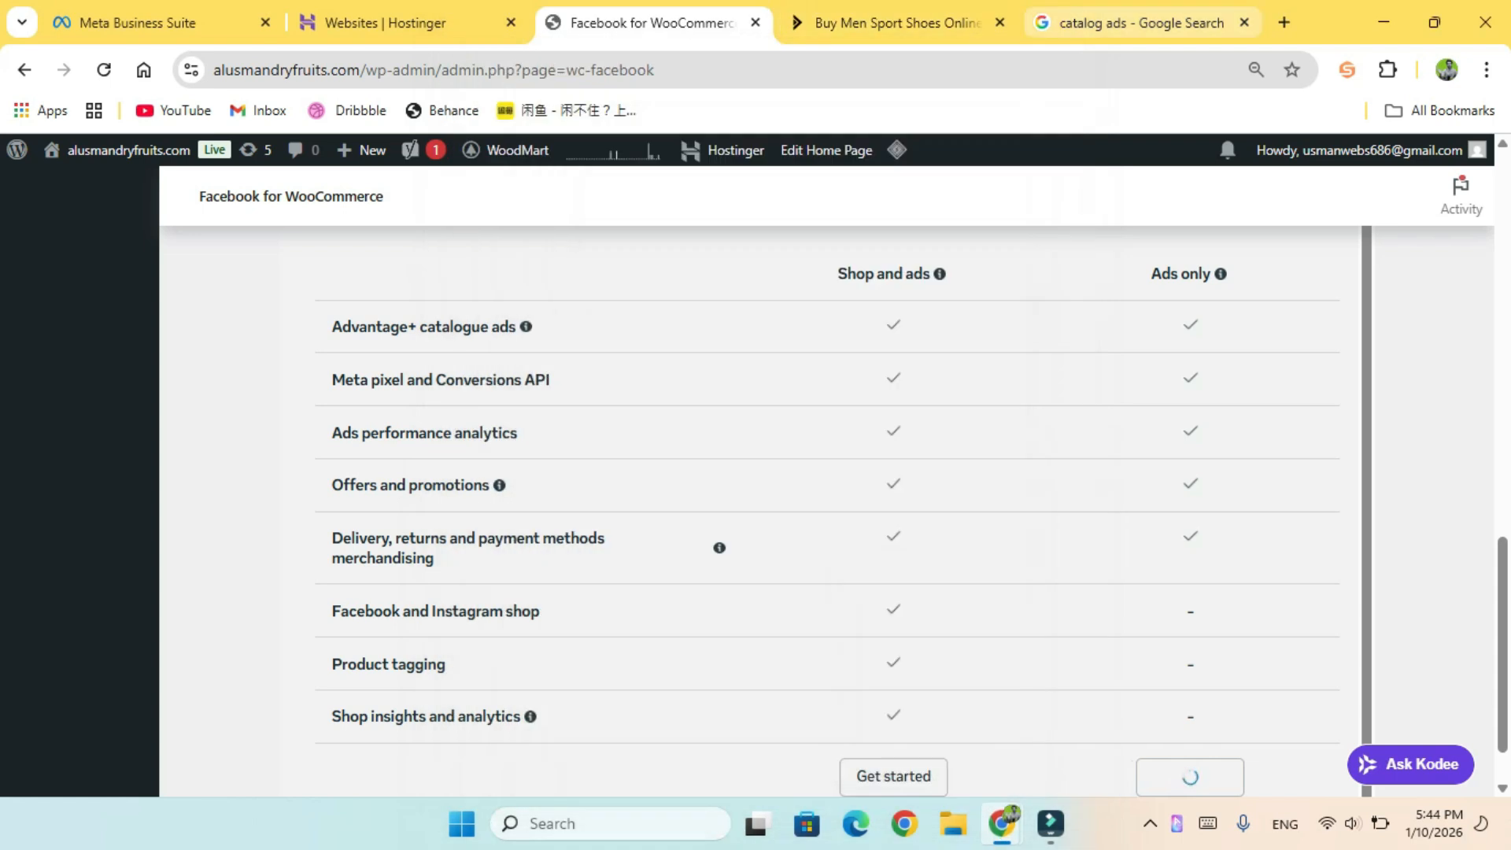
click(1121, 23)
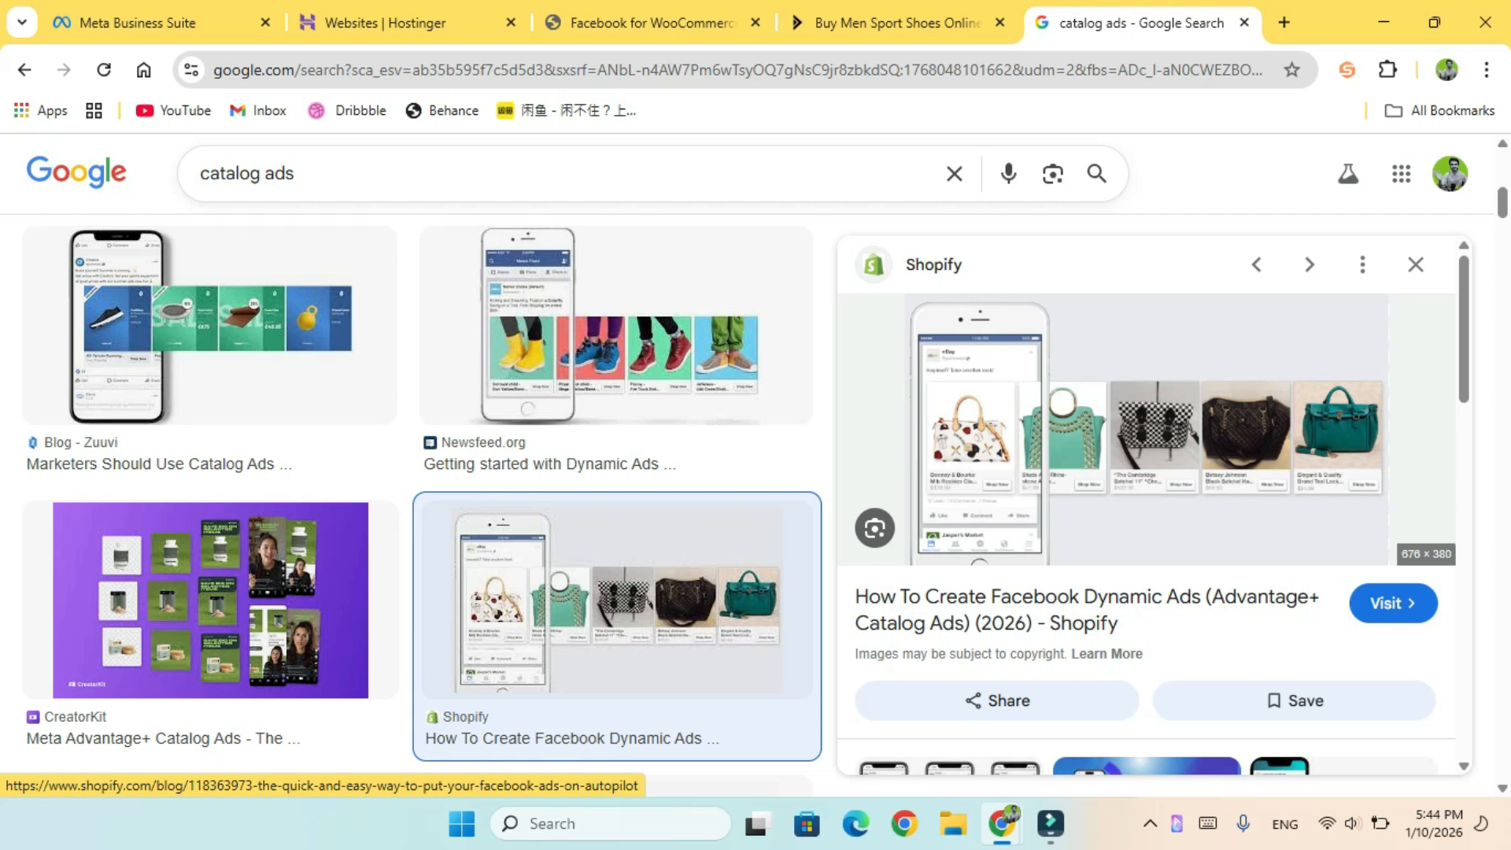
mouse_move(1001, 823)
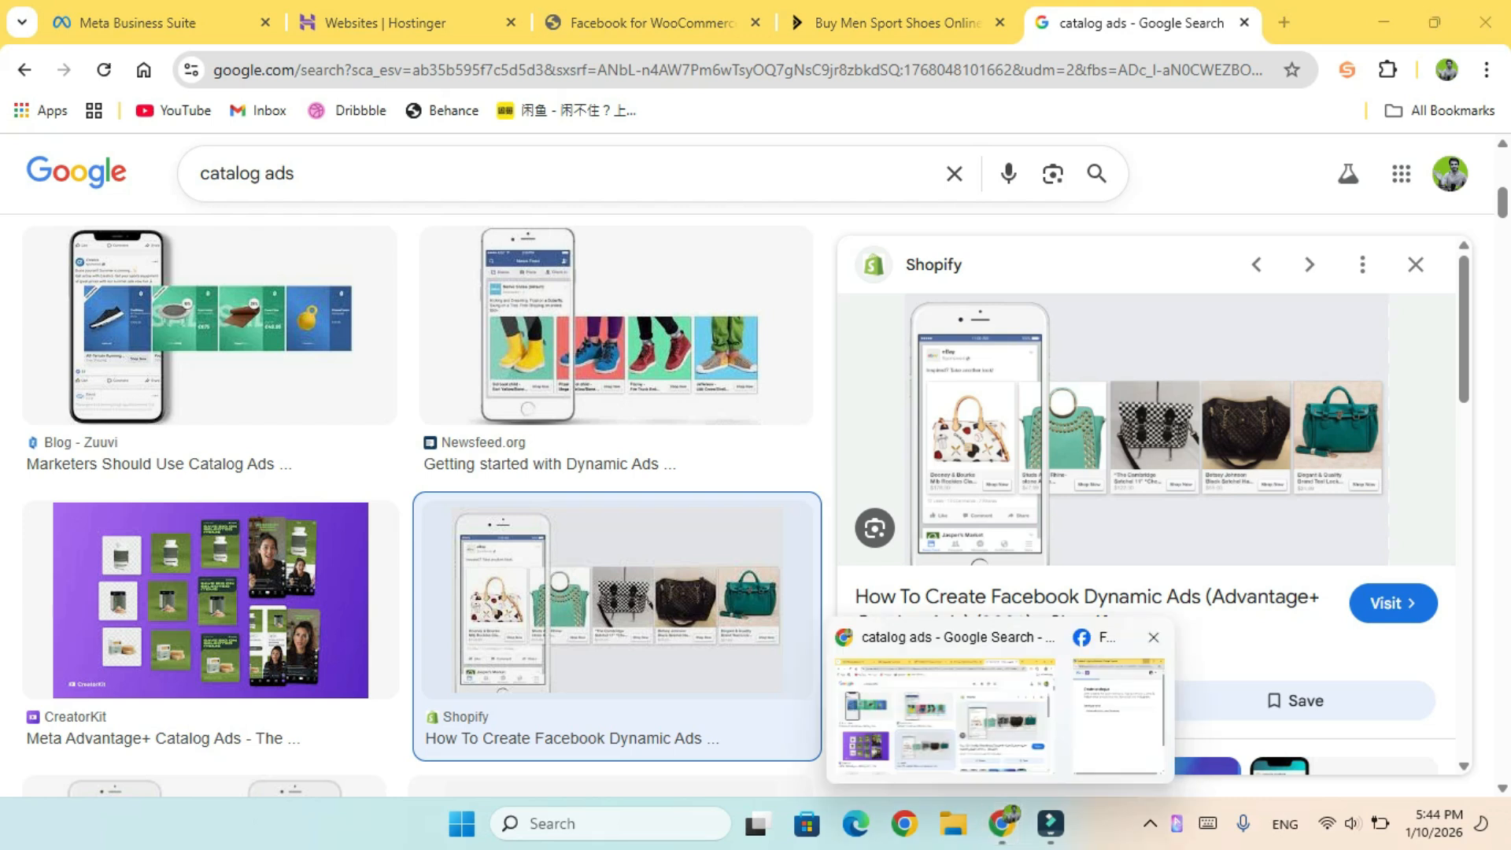
Step: Return to the Facebook login window, create the "Alusmandryfruits.com Catalogue" and use it as the connection's catalogue
click(1110, 705)
mouse_move(768, 356)
mouse_down()
mouse_move(733, 357)
mouse_move(771, 357)
mouse_up()
click(771, 456)
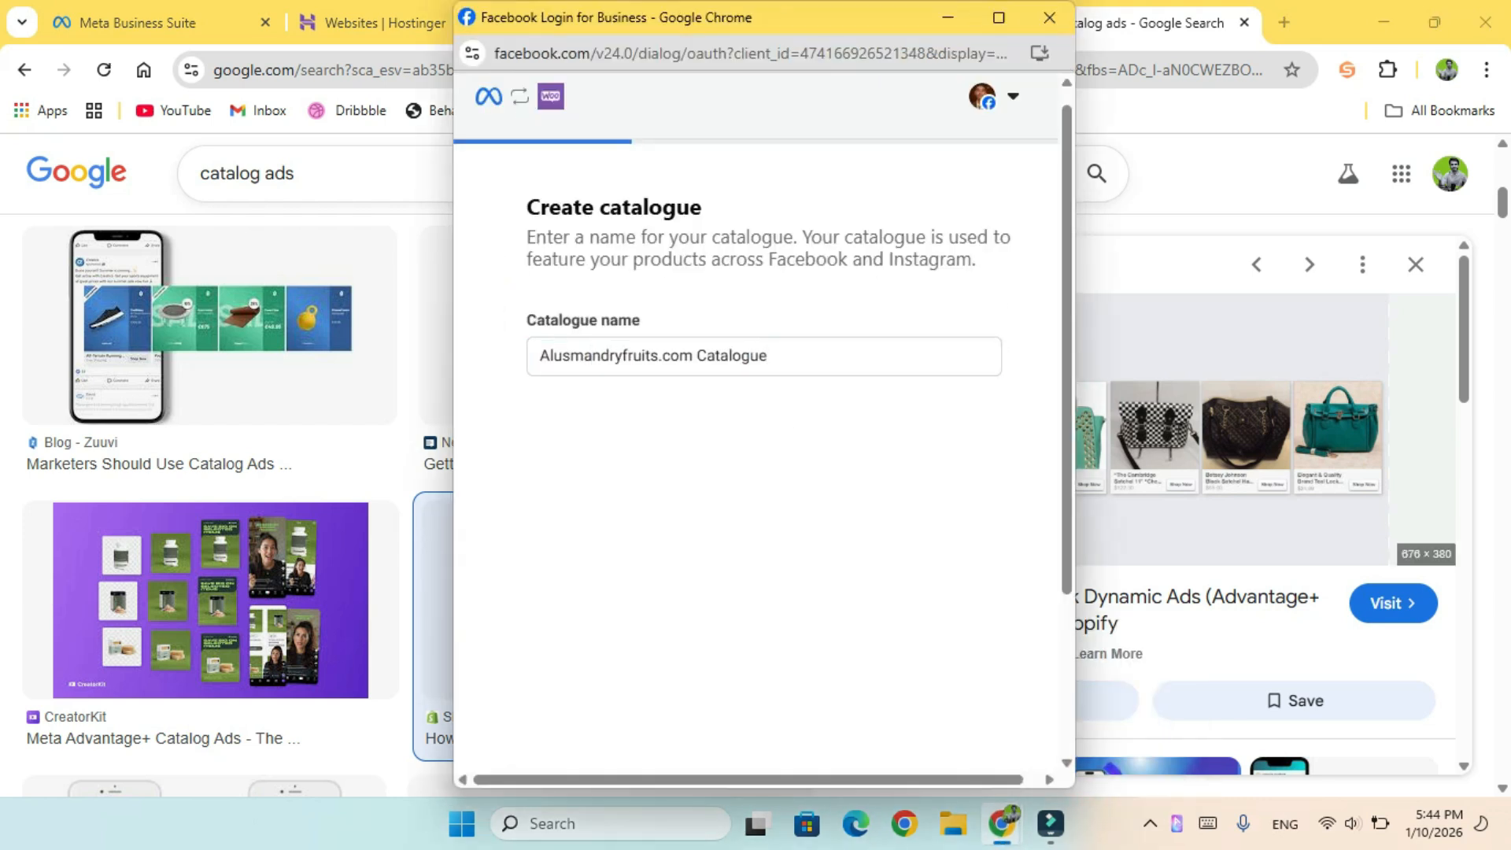
scroll(771, 456, down, 2)
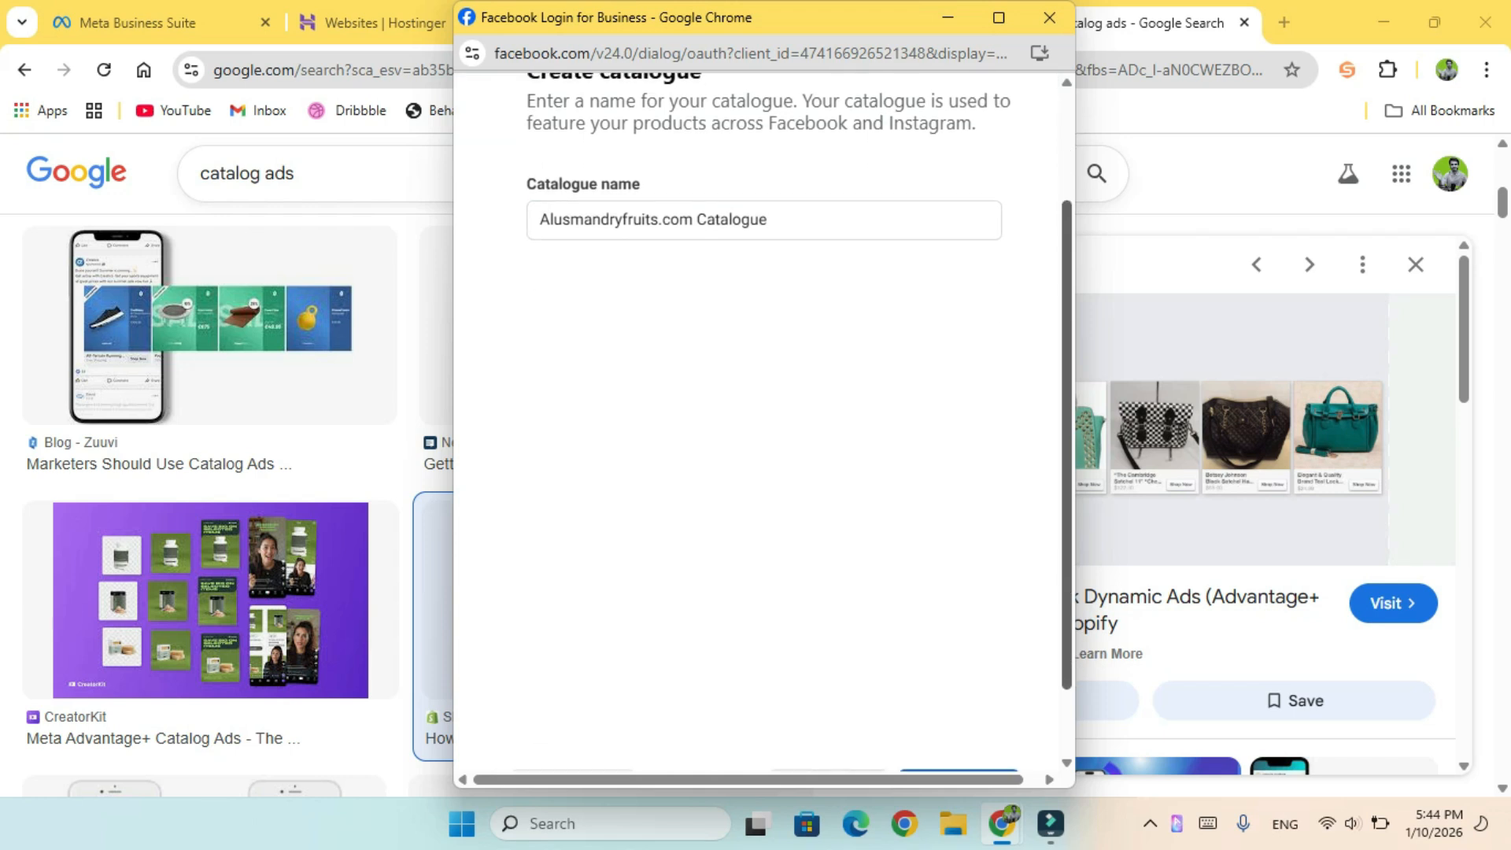
scroll(771, 456, down, 2)
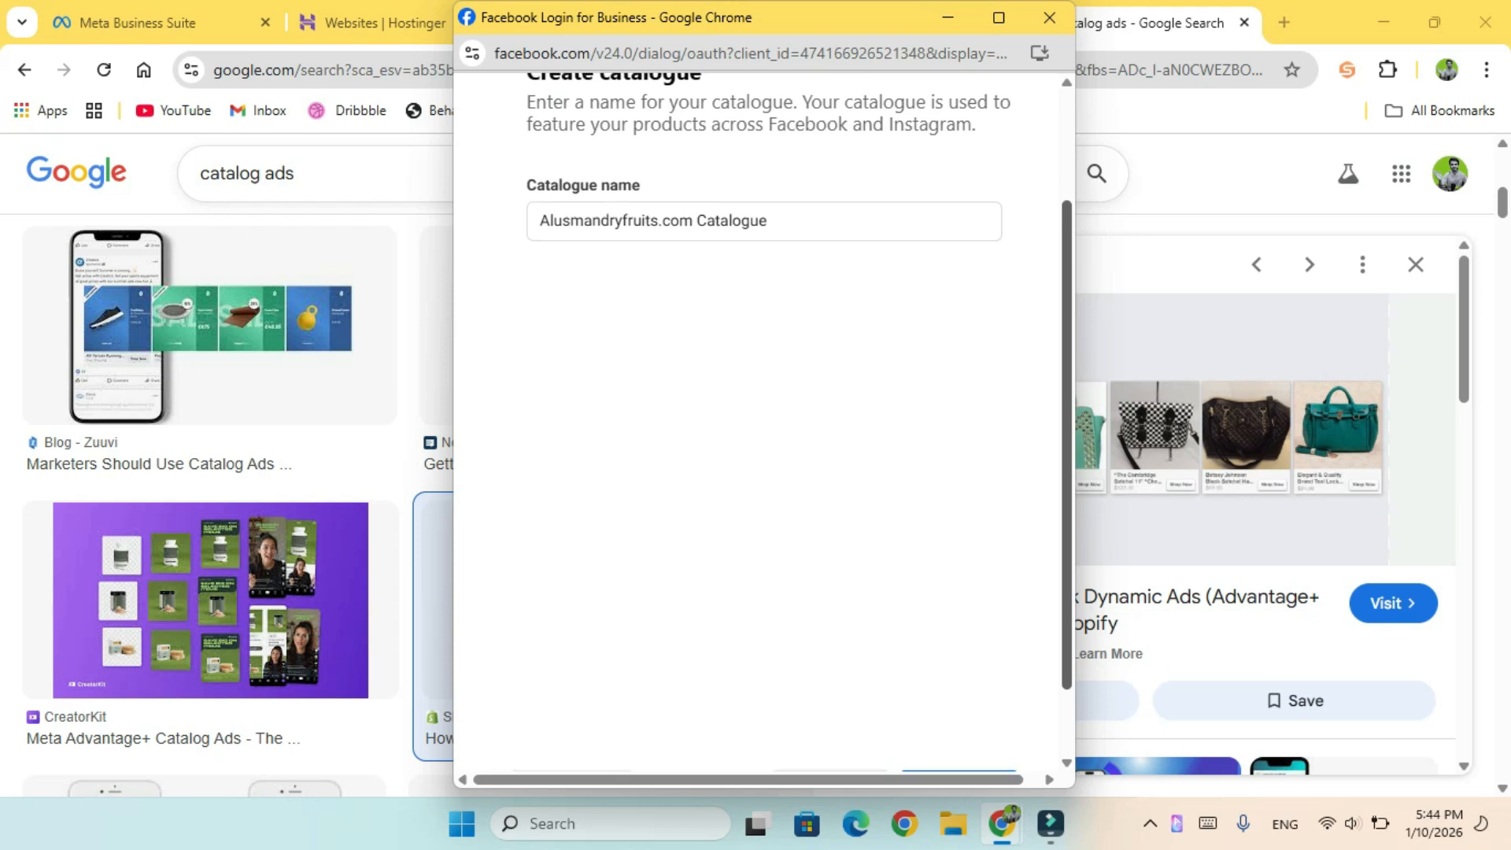
click(958, 704)
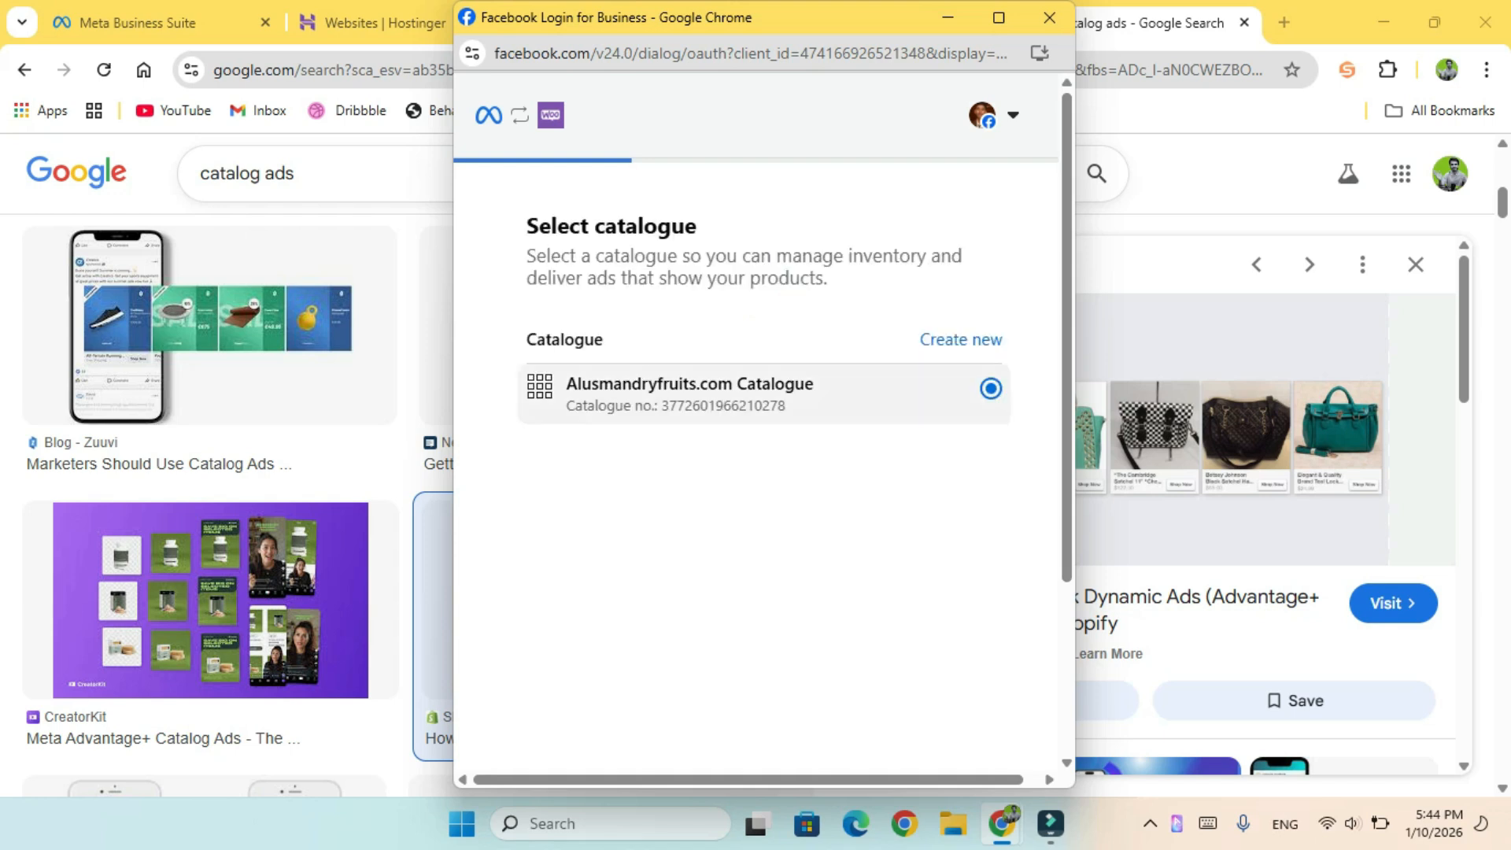
scroll(755, 433, down, 3)
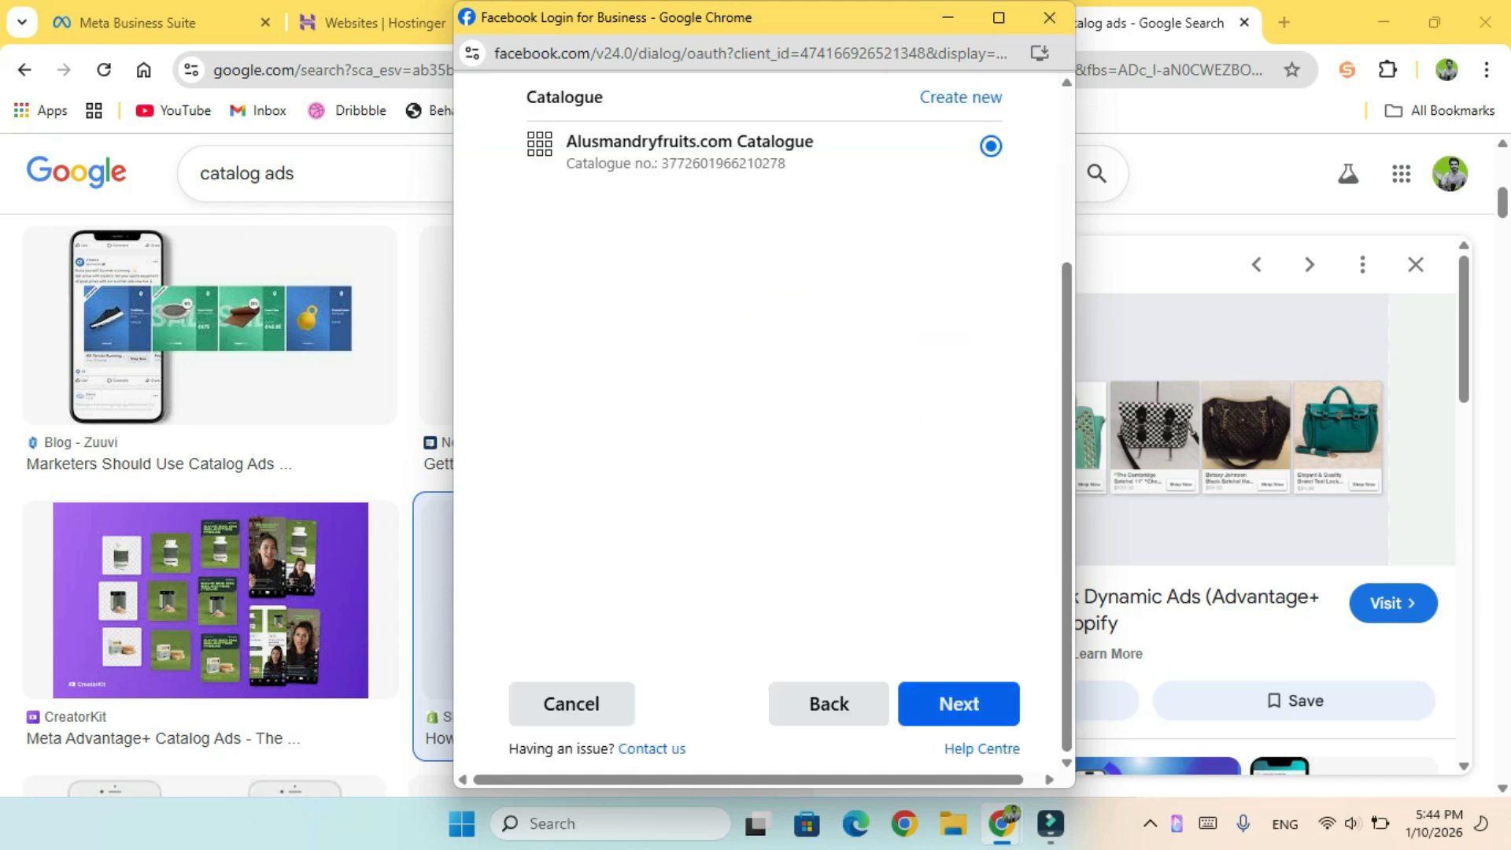
click(958, 703)
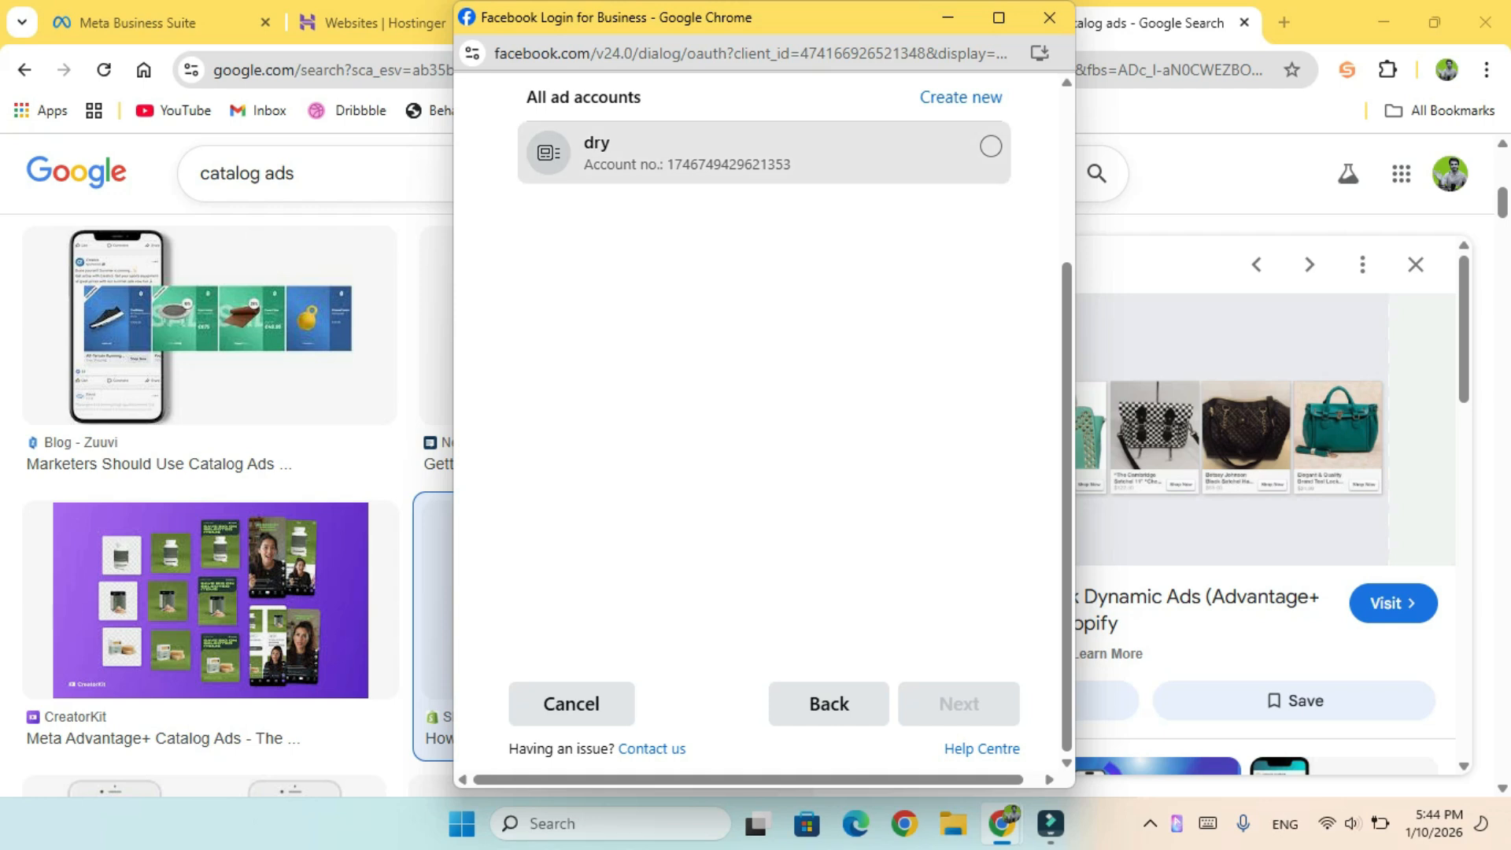
Step: Choose the "dry" ad account and the available dataset for the WooCommerce connection
click(991, 146)
click(958, 703)
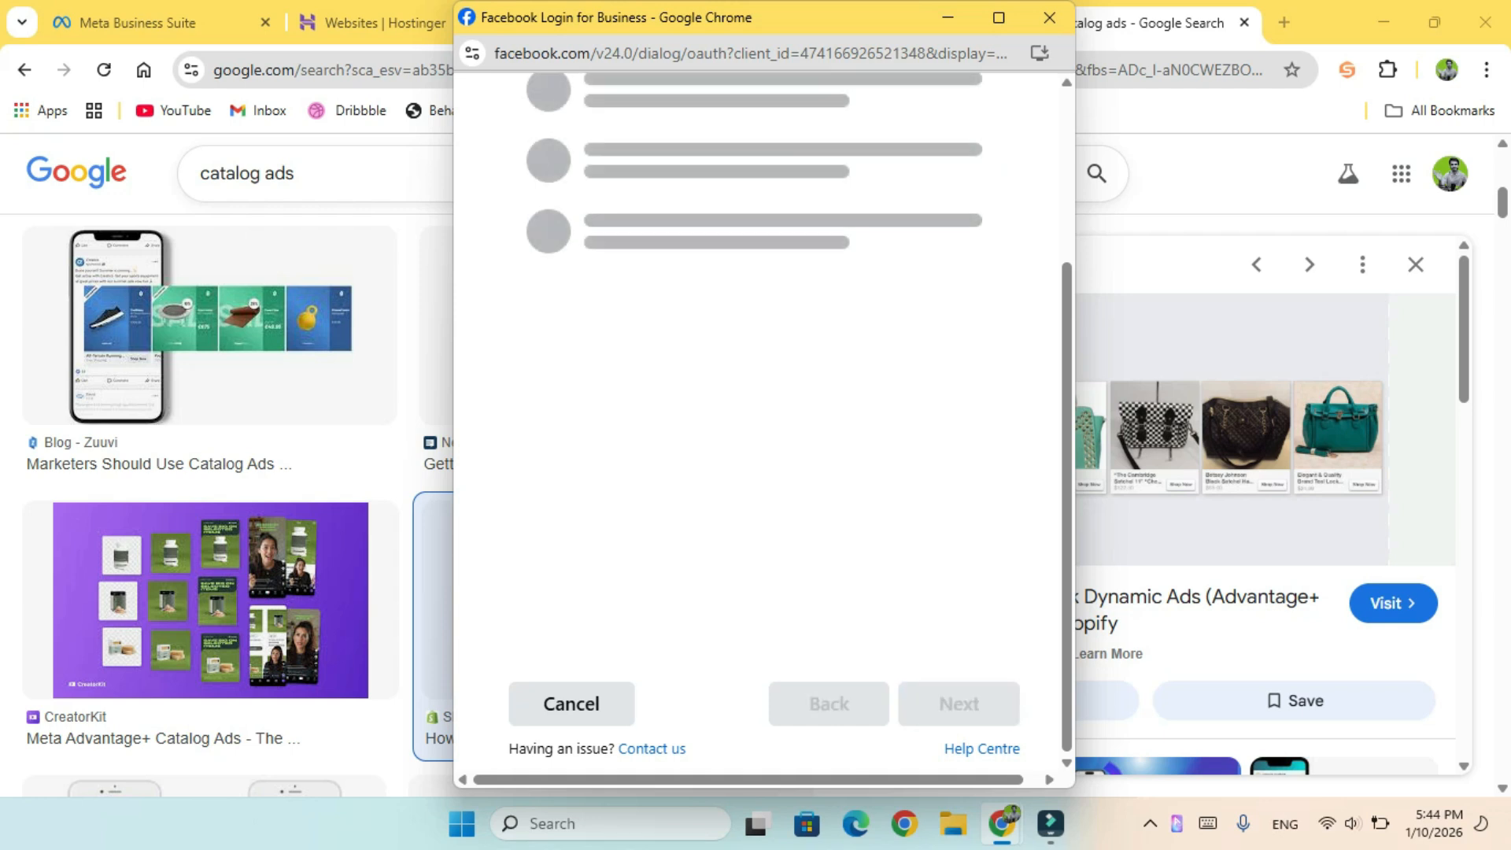
click(991, 149)
click(958, 703)
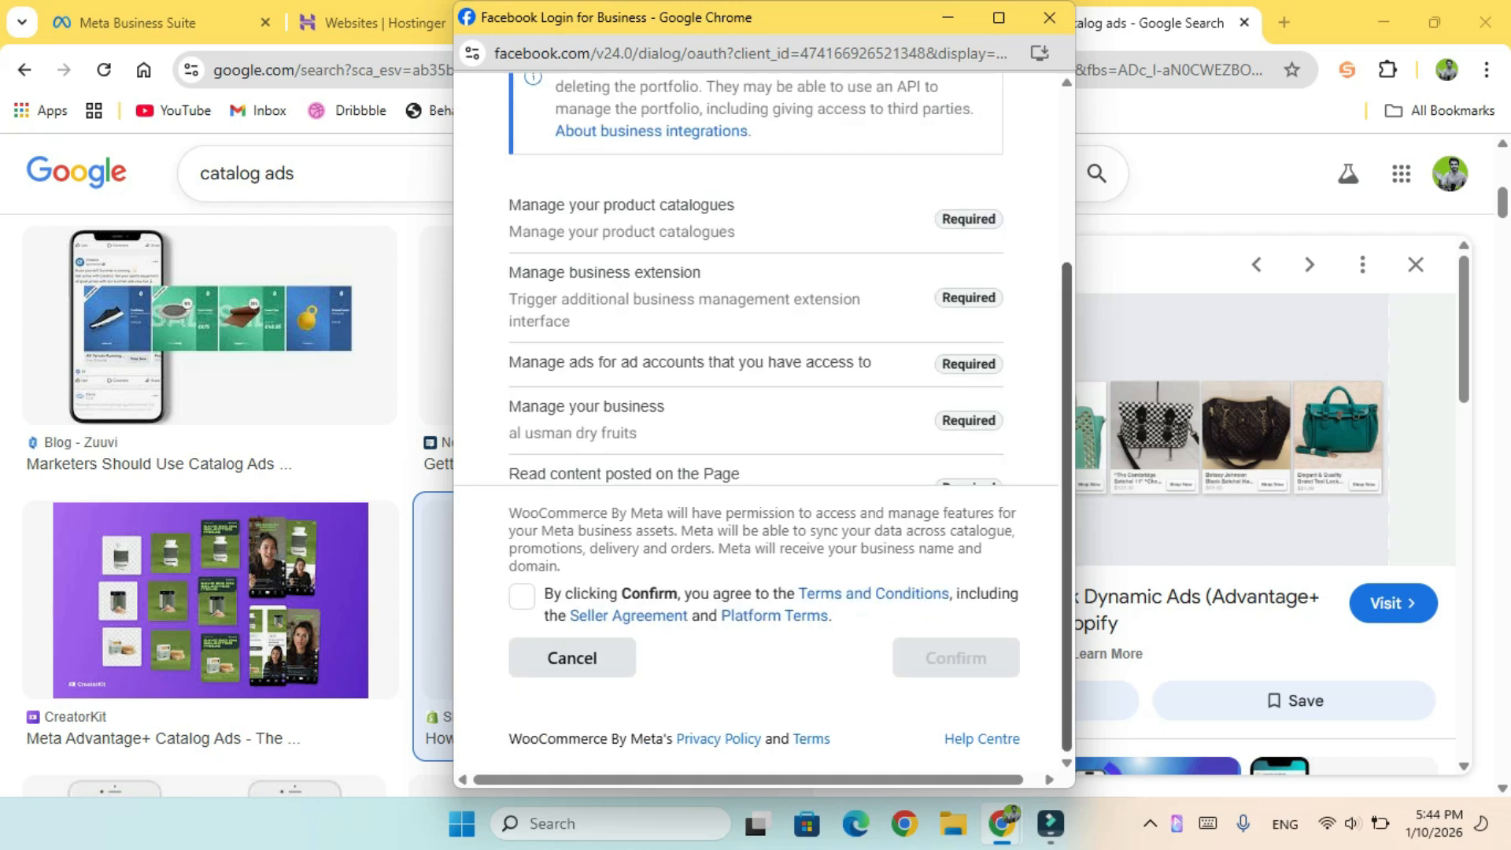
Step: Accept the terms, confirm the requested permissions for WooCommerce By Meta and finish the connection
click(521, 596)
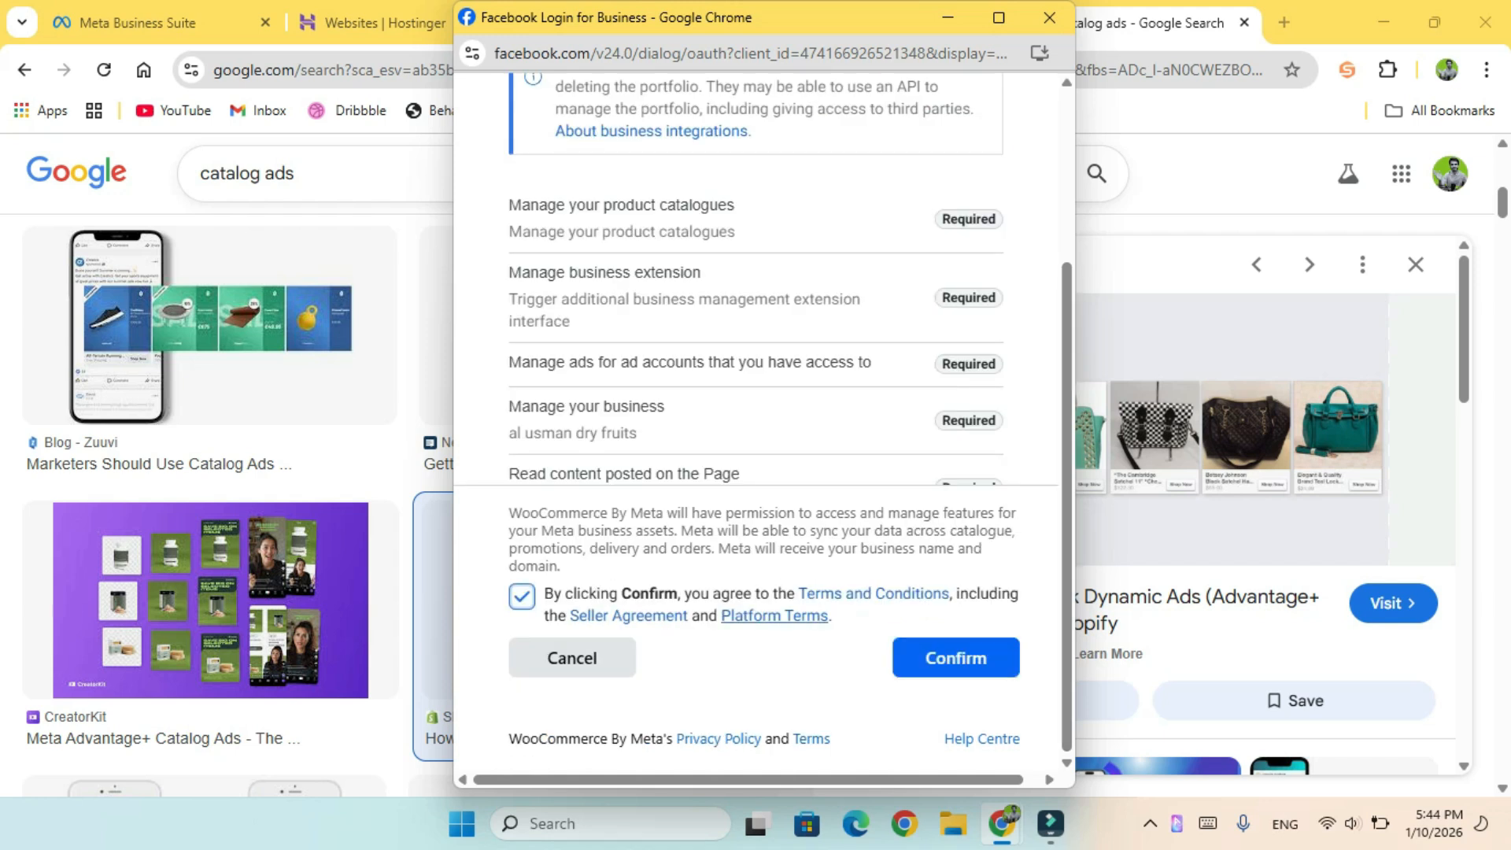
click(955, 658)
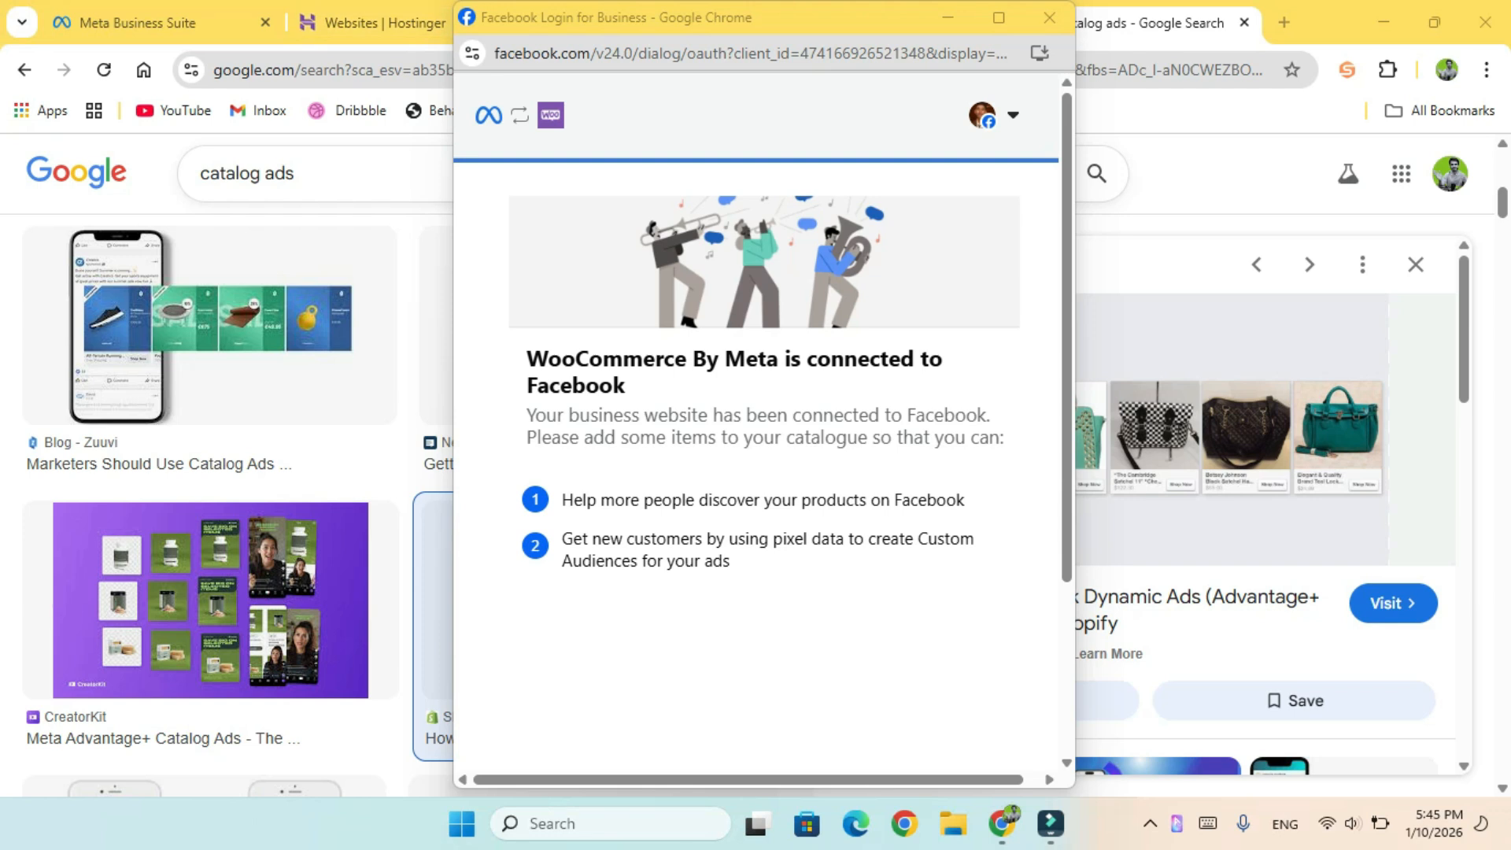
drag(1067, 338, 1067, 506)
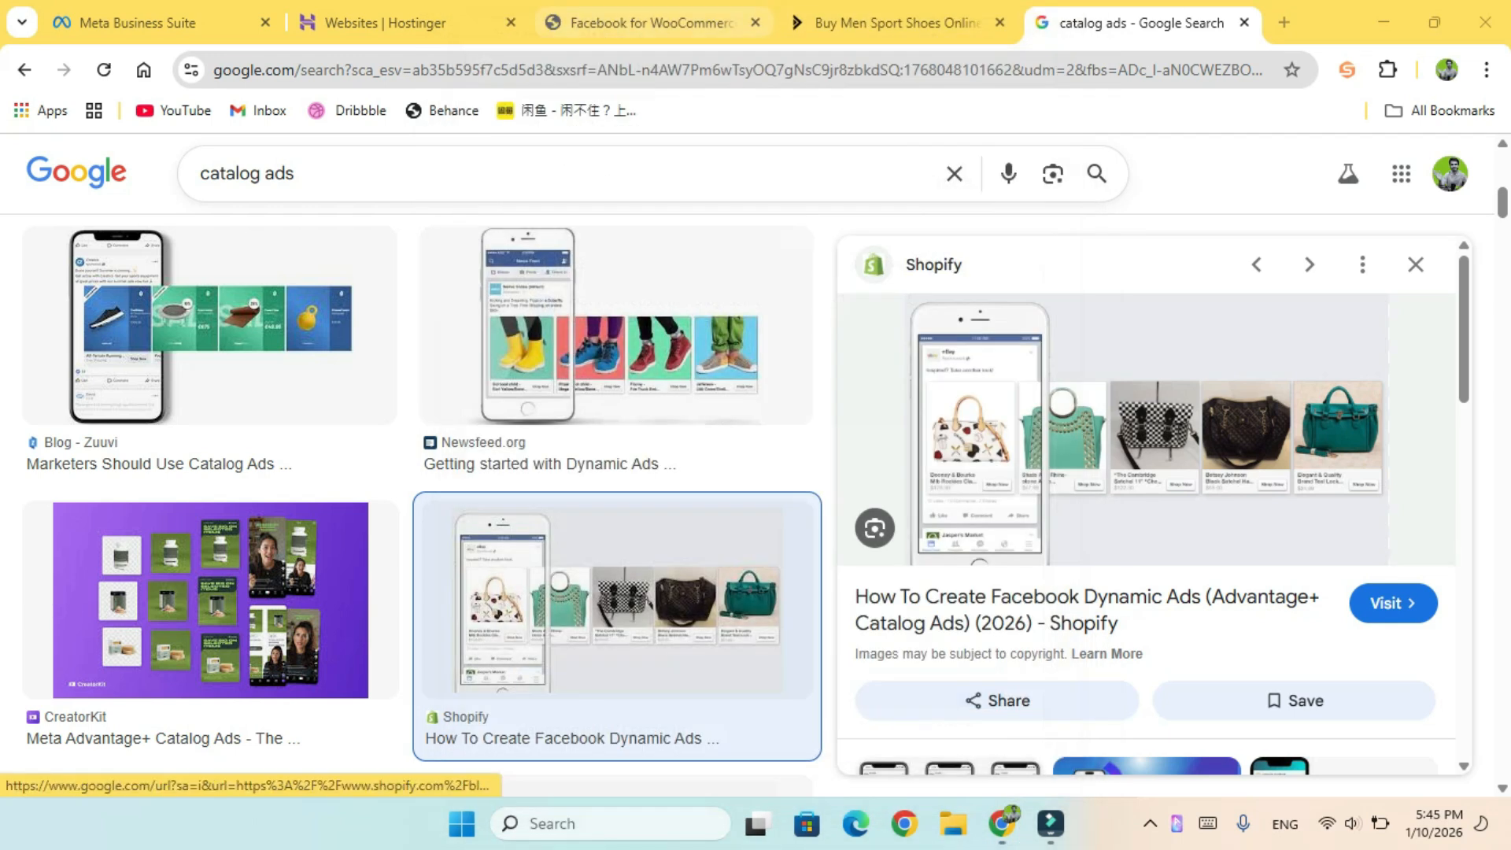
Step: Switch to Meta Business Suite and open Events Manager for the "al usman dry fruits" portfolio
click(621, 23)
click(425, 22)
click(622, 23)
click(157, 23)
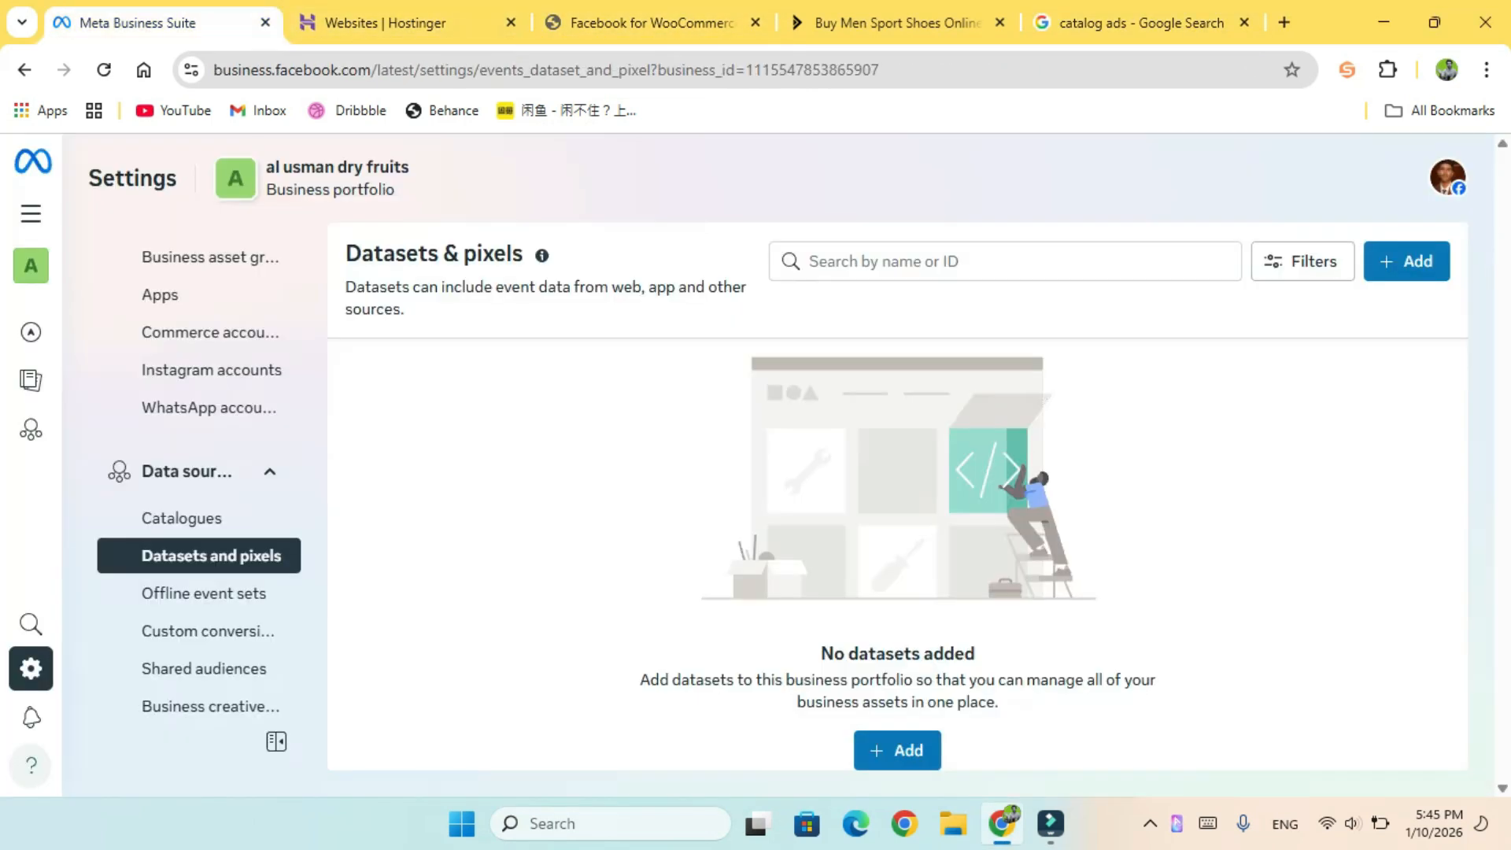
scroll(208, 378, down, 2)
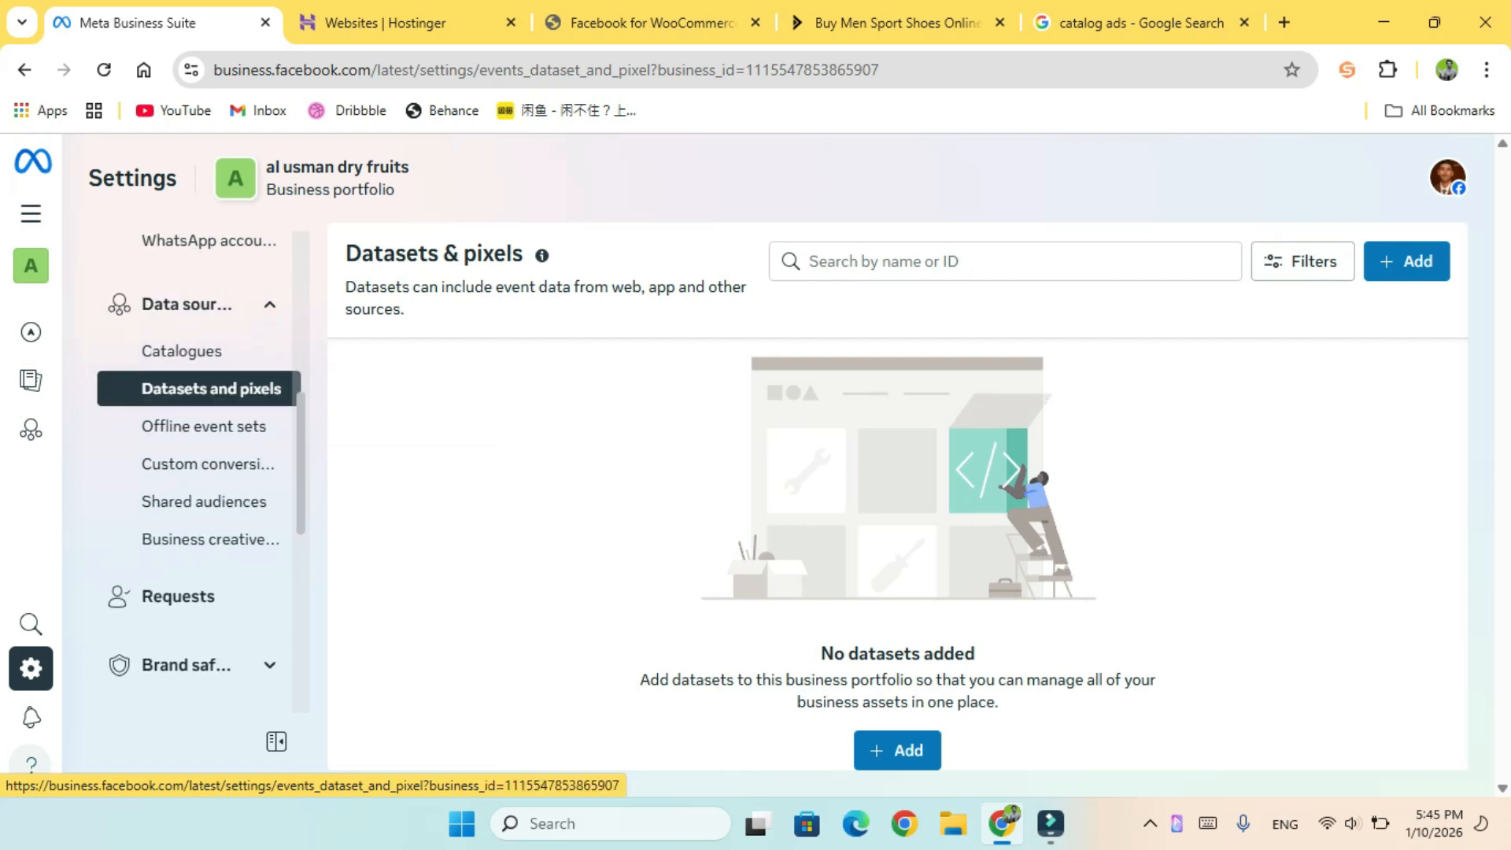
scroll(208, 393, down, 1)
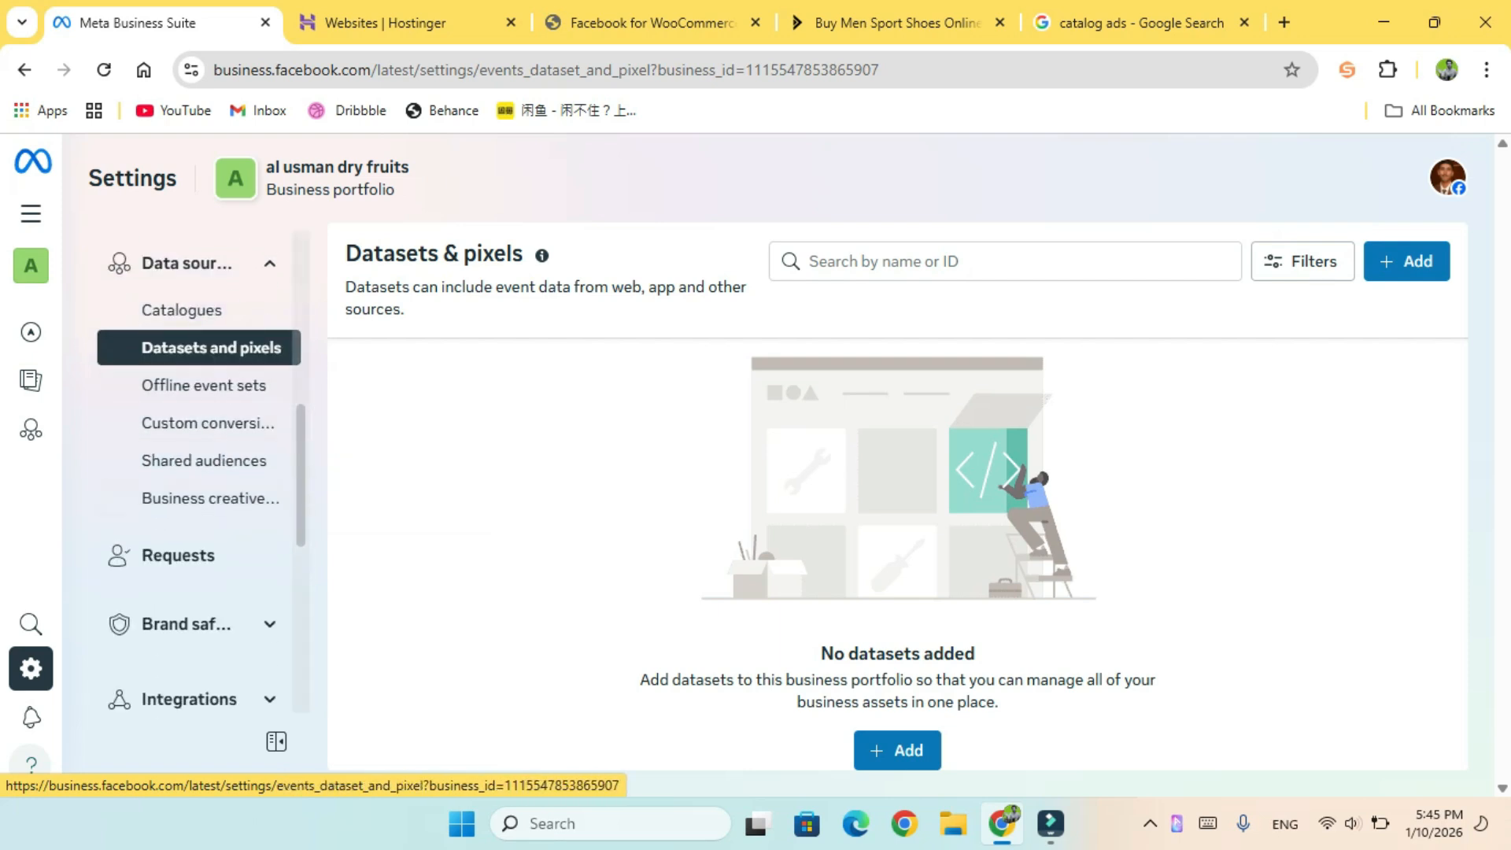
scroll(208, 348, down, 2)
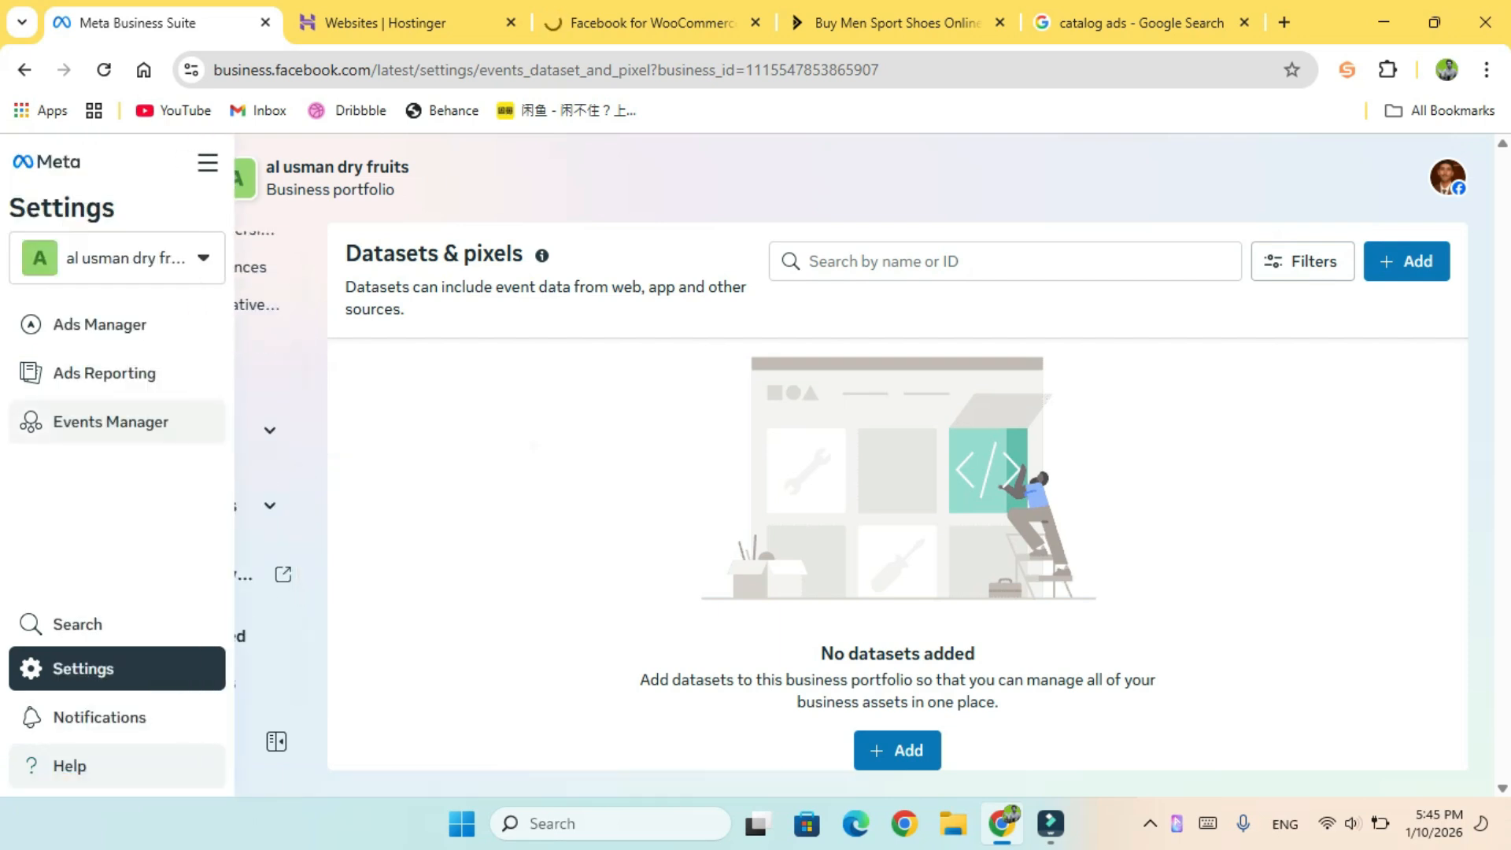
click(32, 424)
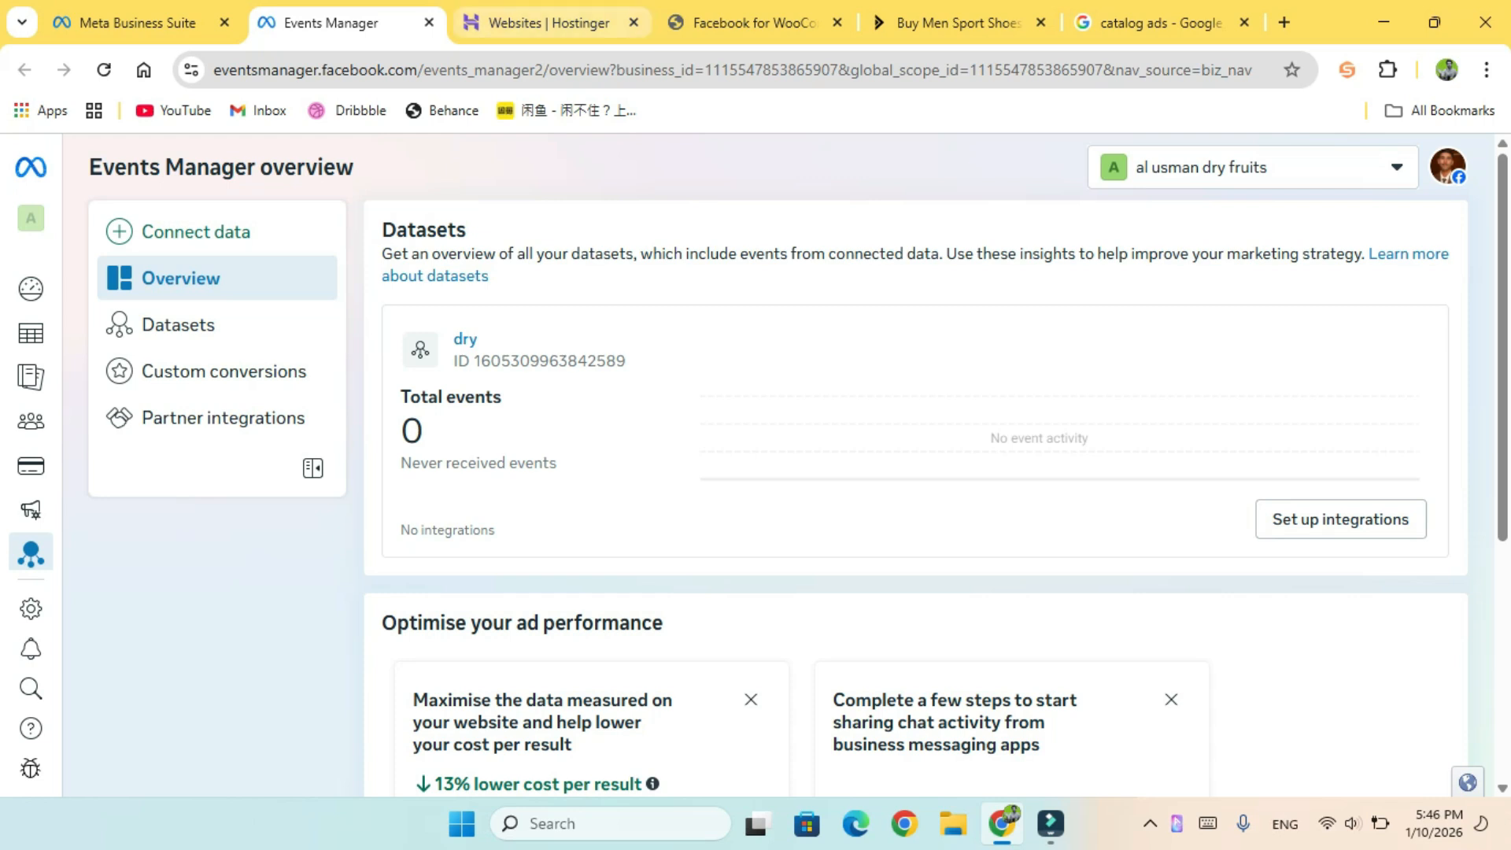
click(958, 23)
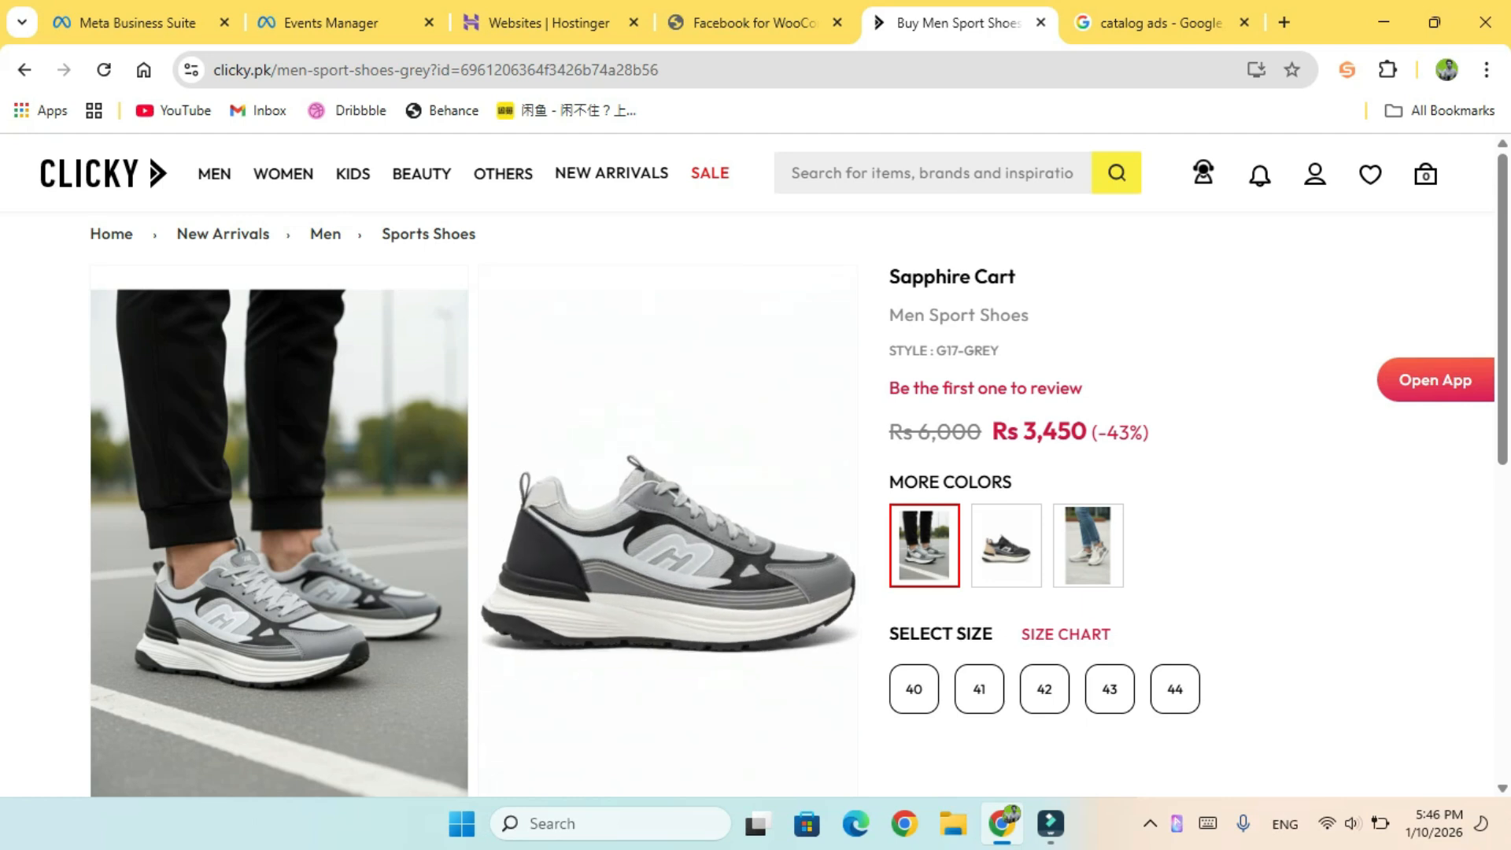
click(754, 23)
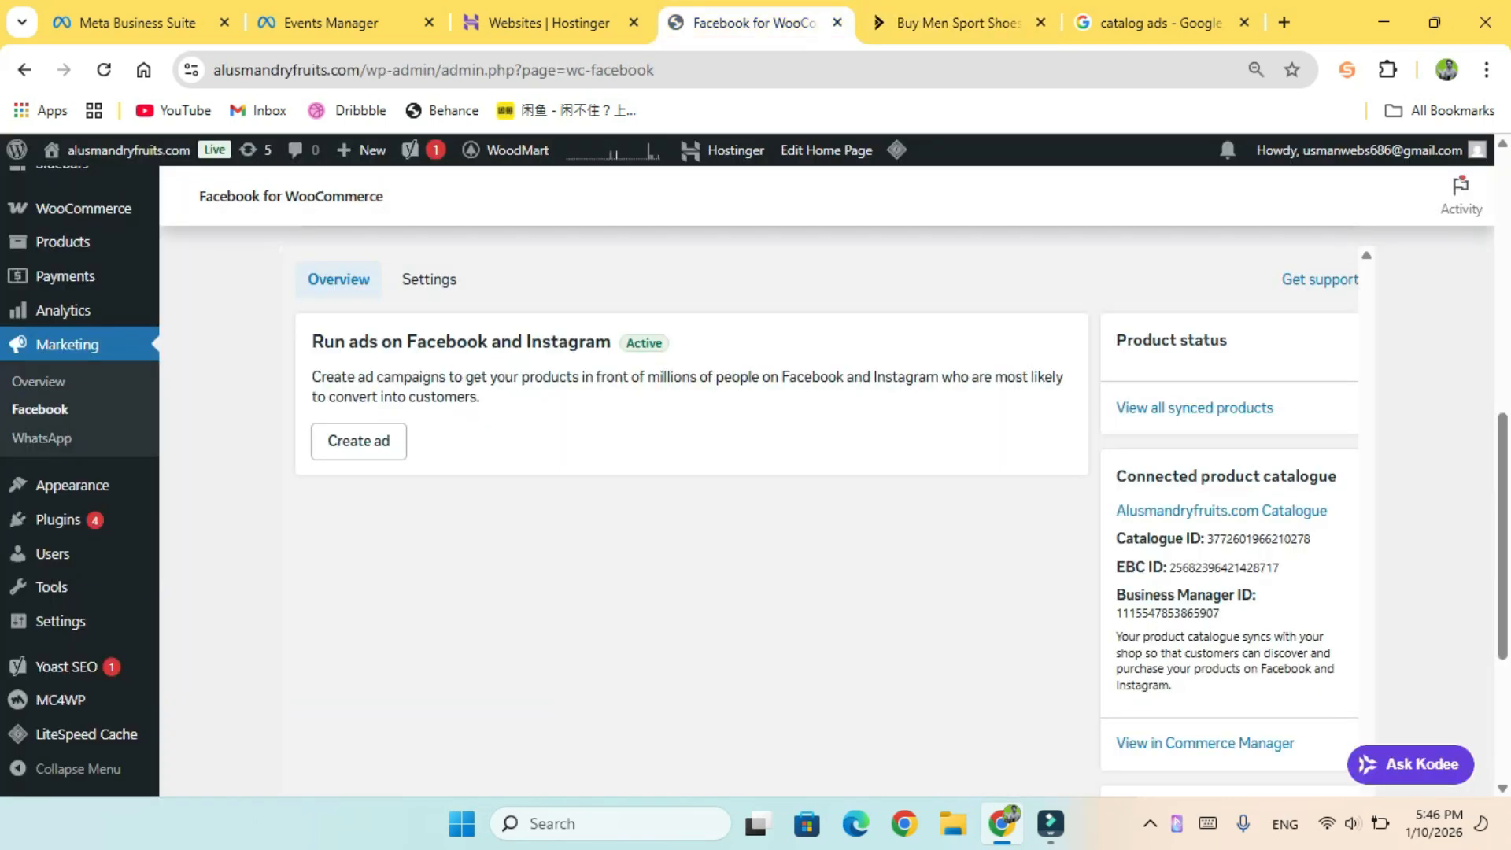
click(549, 23)
click(330, 23)
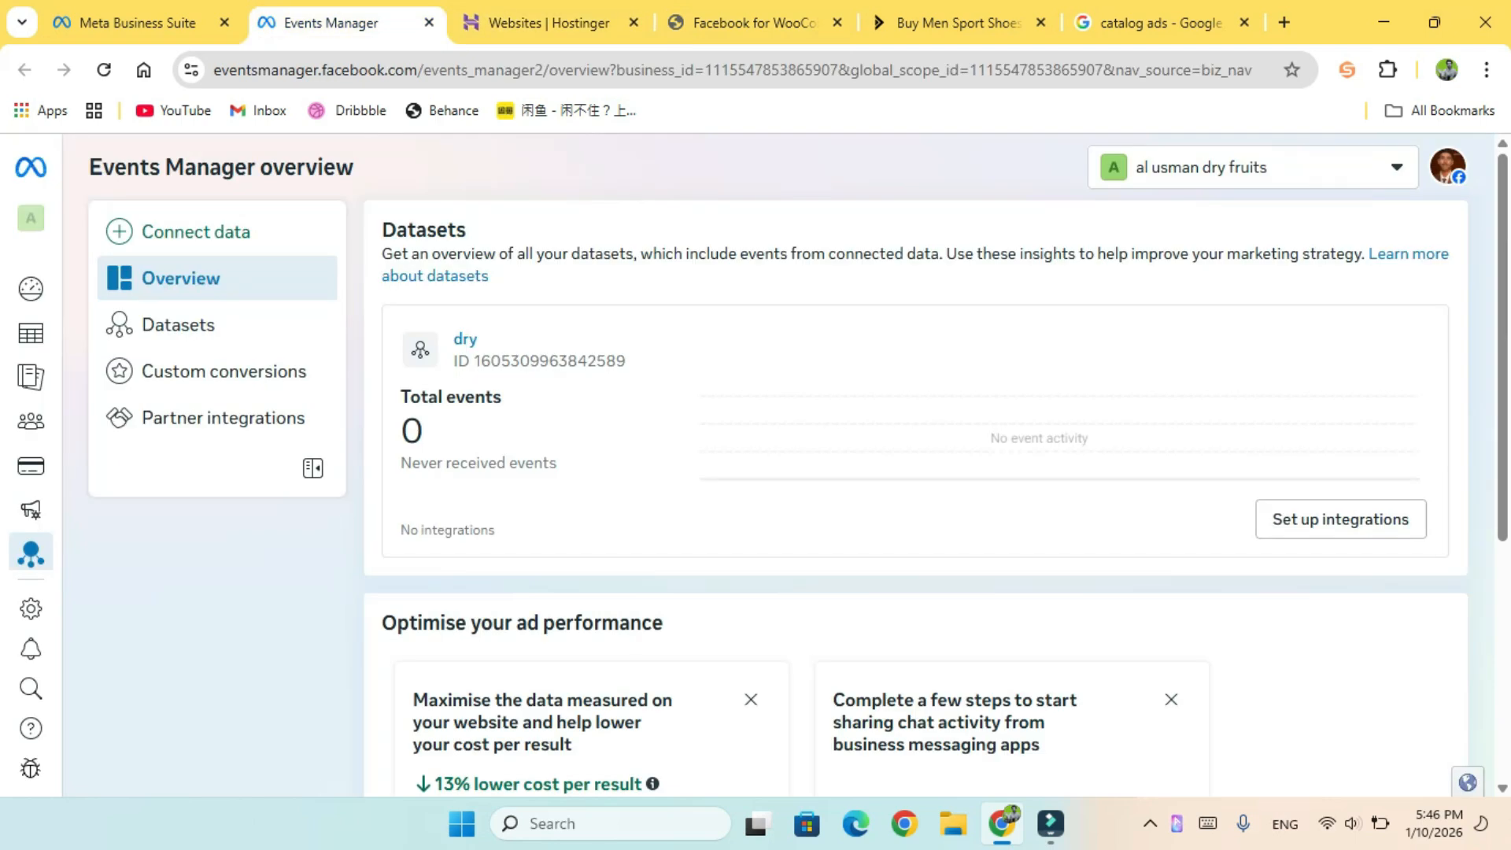
Step: Look through the Events Manager overview, including the "dry" dataset's integration entry and the ad performance suggestions
mouse_move(1503, 315)
mouse_down()
mouse_move(1502, 473)
mouse_move(1502, 314)
mouse_up()
scroll(802, 449, down, 5)
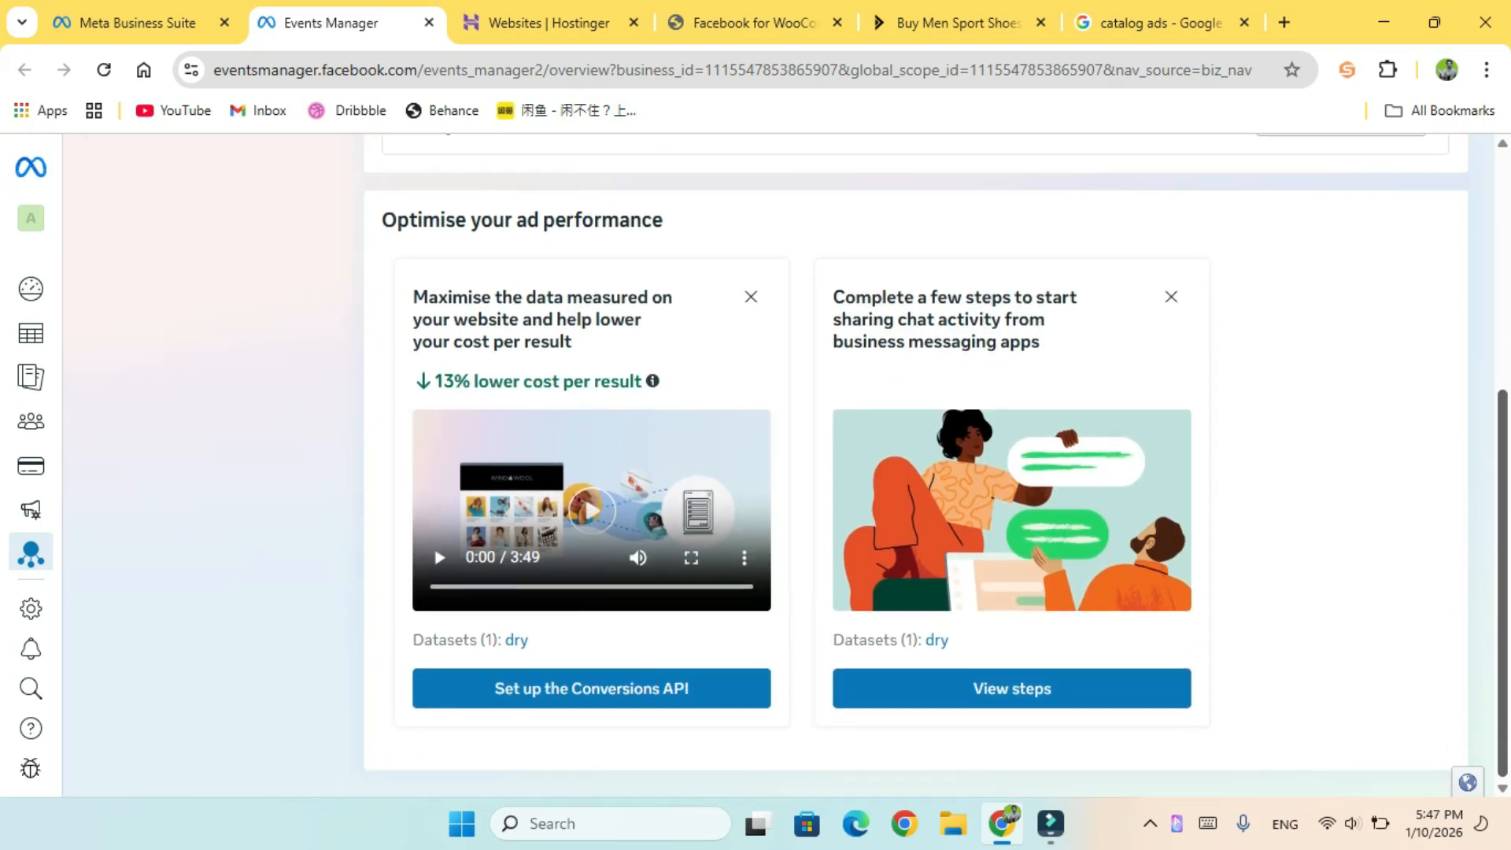
scroll(787, 465, up, 5)
click(1341, 480)
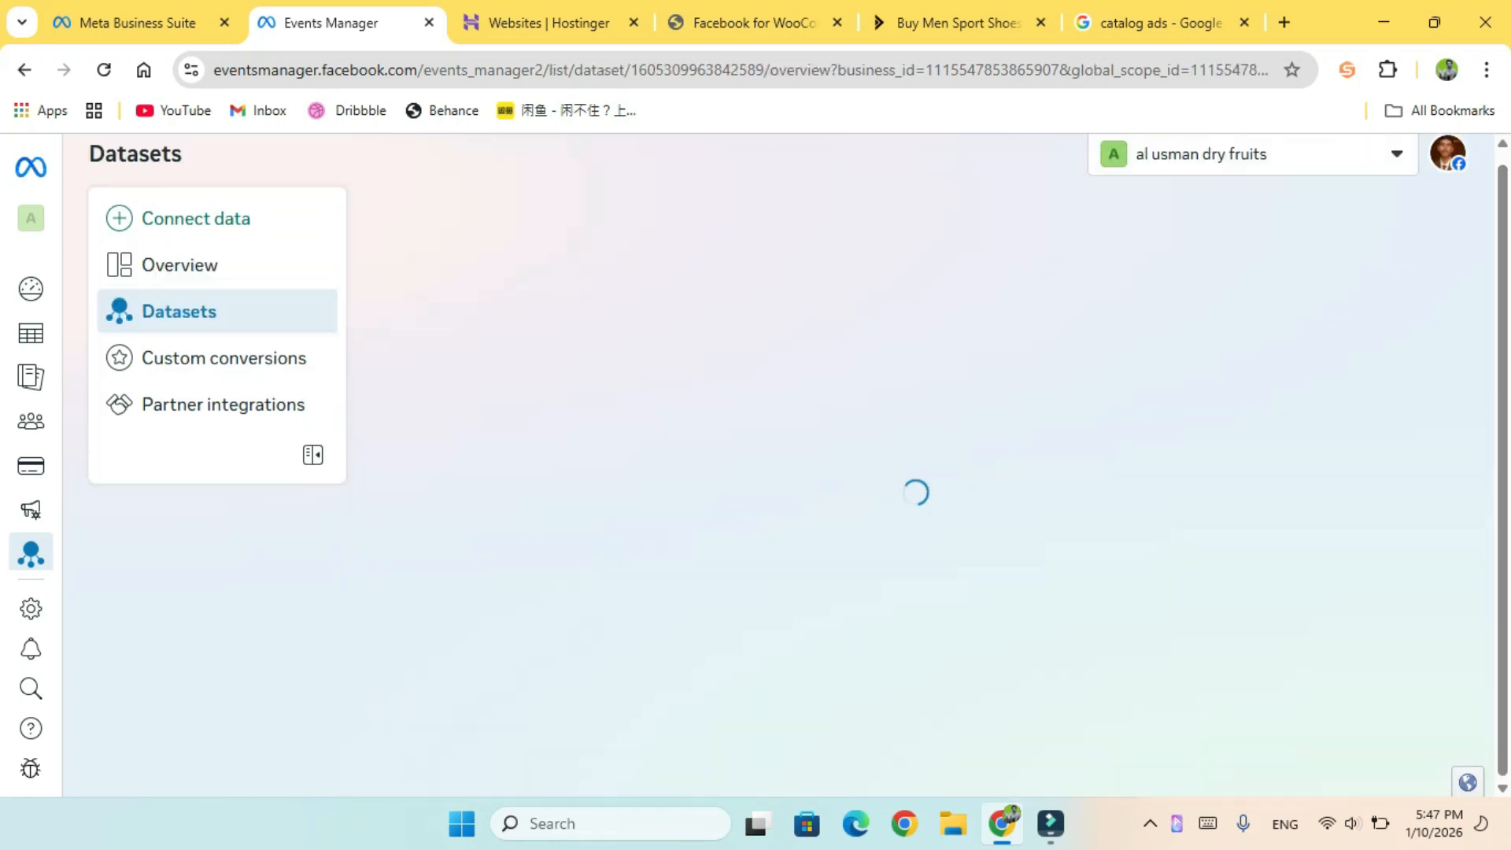
click(180, 267)
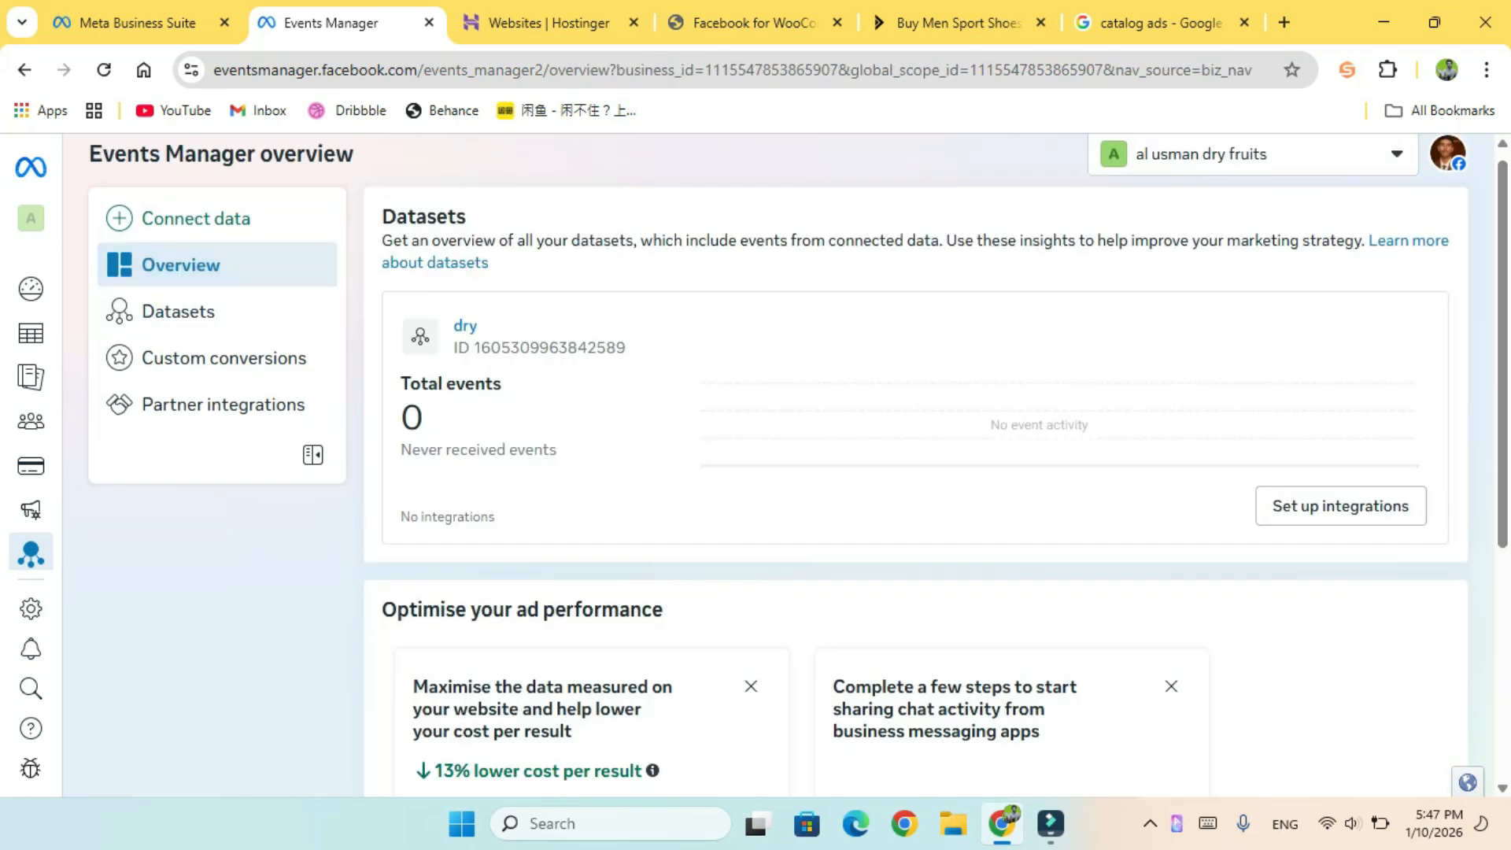
Step: Open the "dry" dataset, review its integration options and go to its event testing page
click(180, 297)
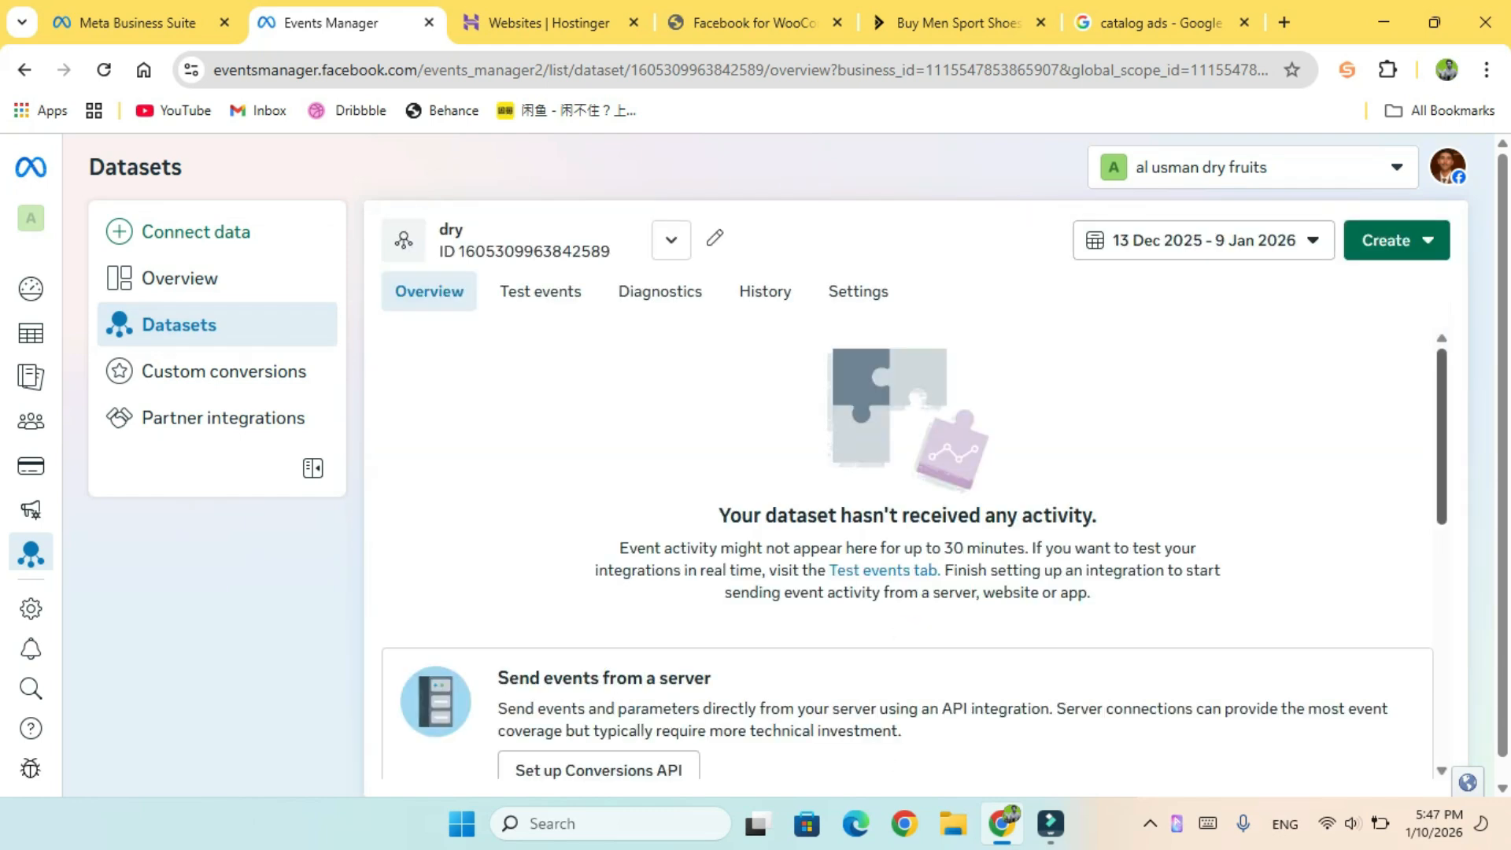
scroll(455, 364, down, 6)
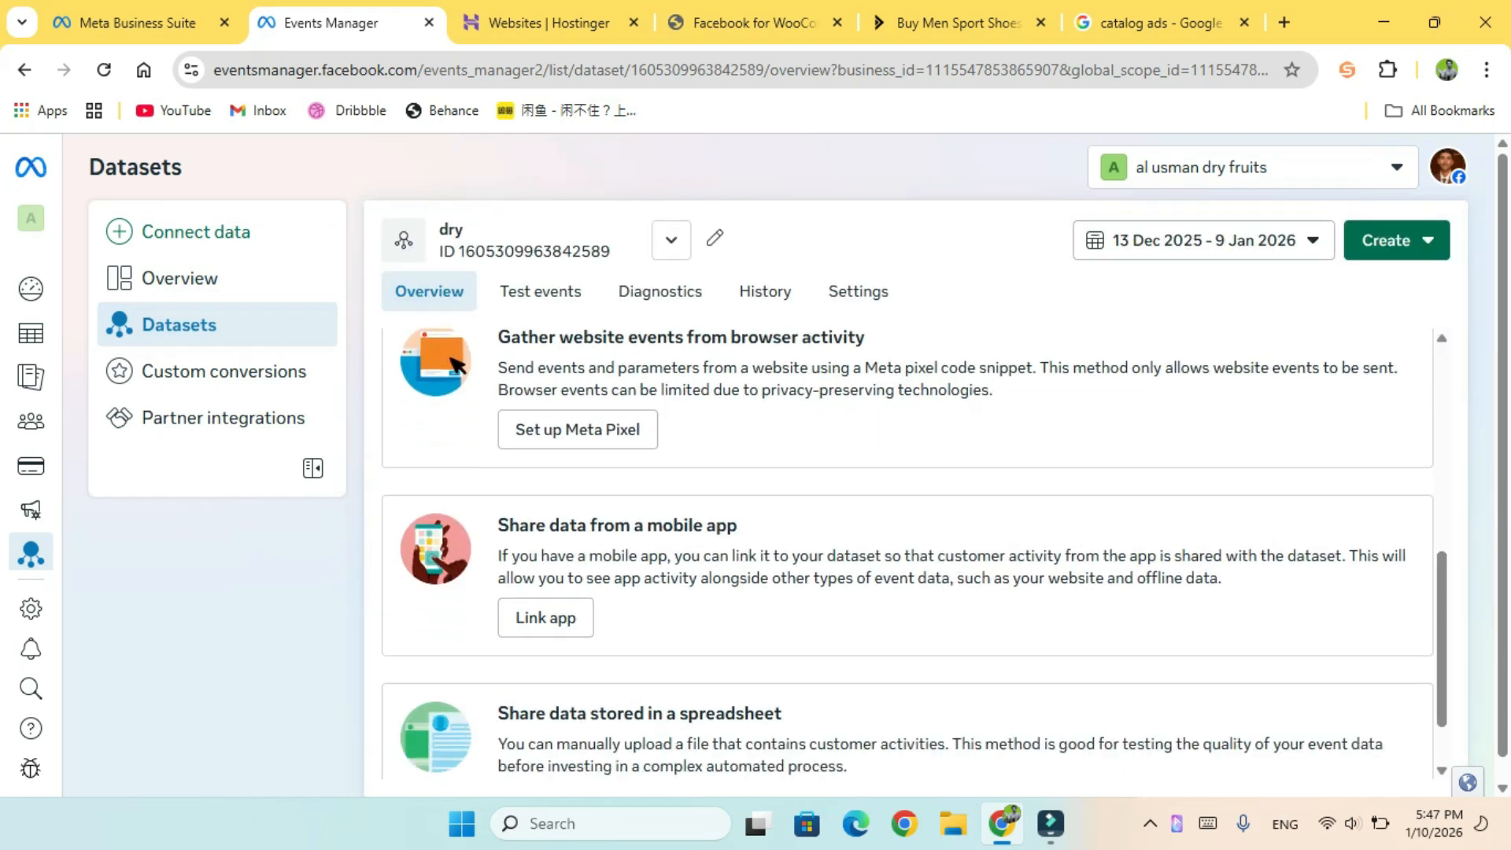
click(540, 291)
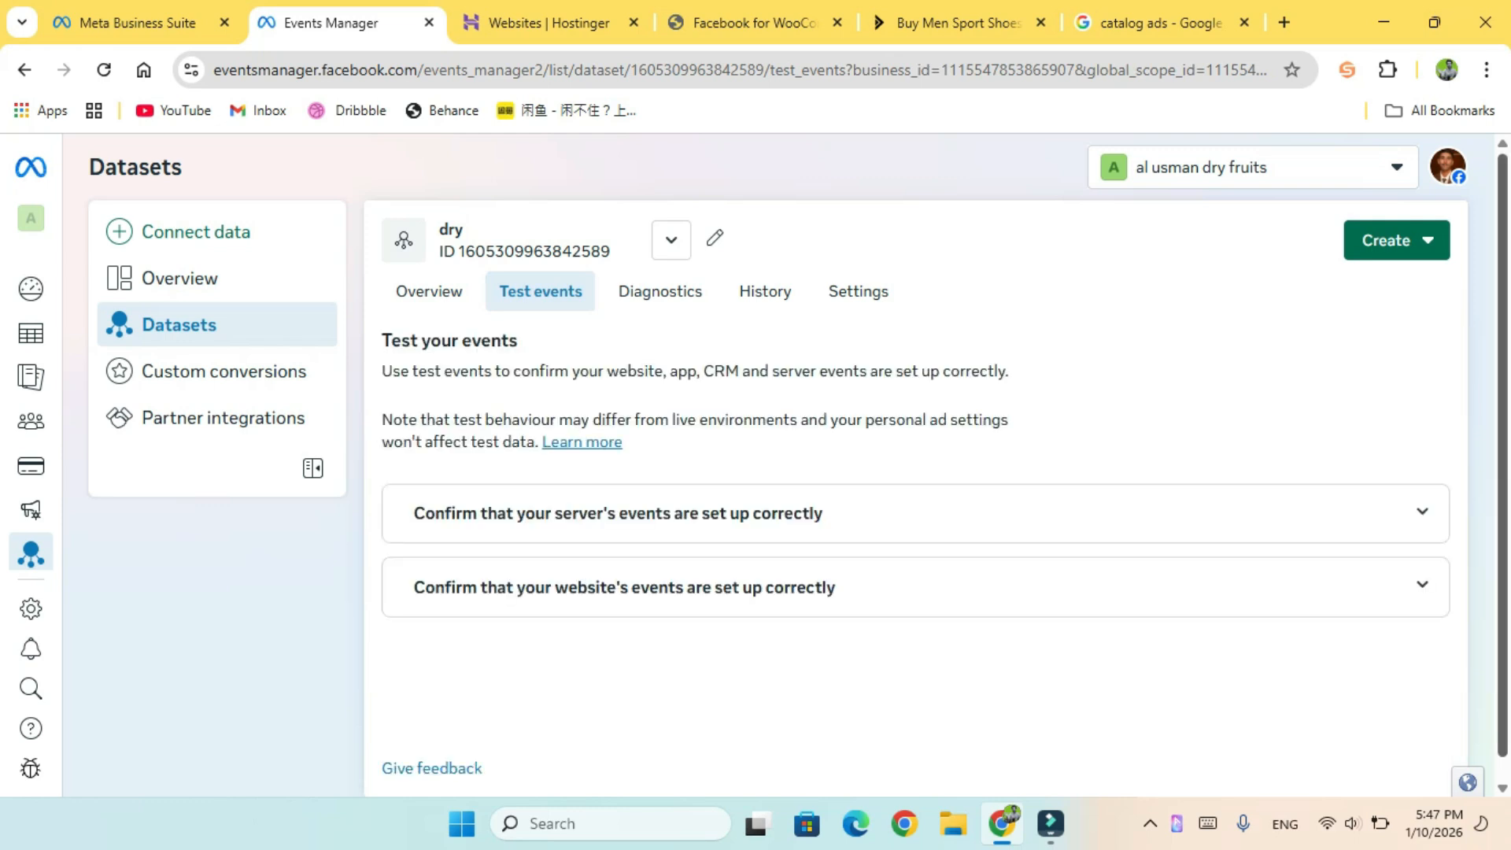
scroll(798, 464, down, 1)
click(1422, 563)
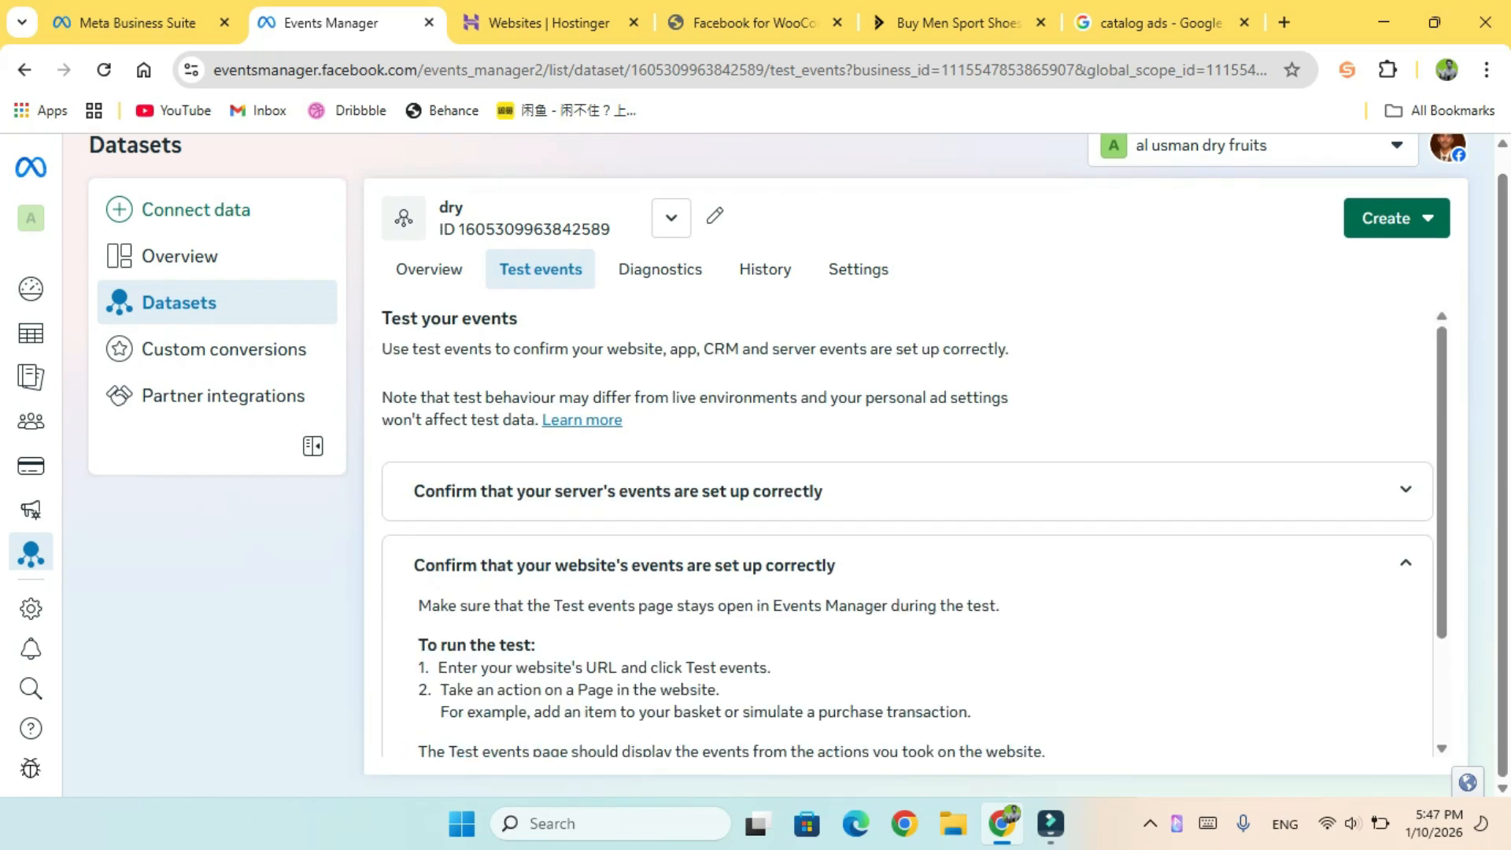
drag(1441, 551, 1442, 650)
click(738, 658)
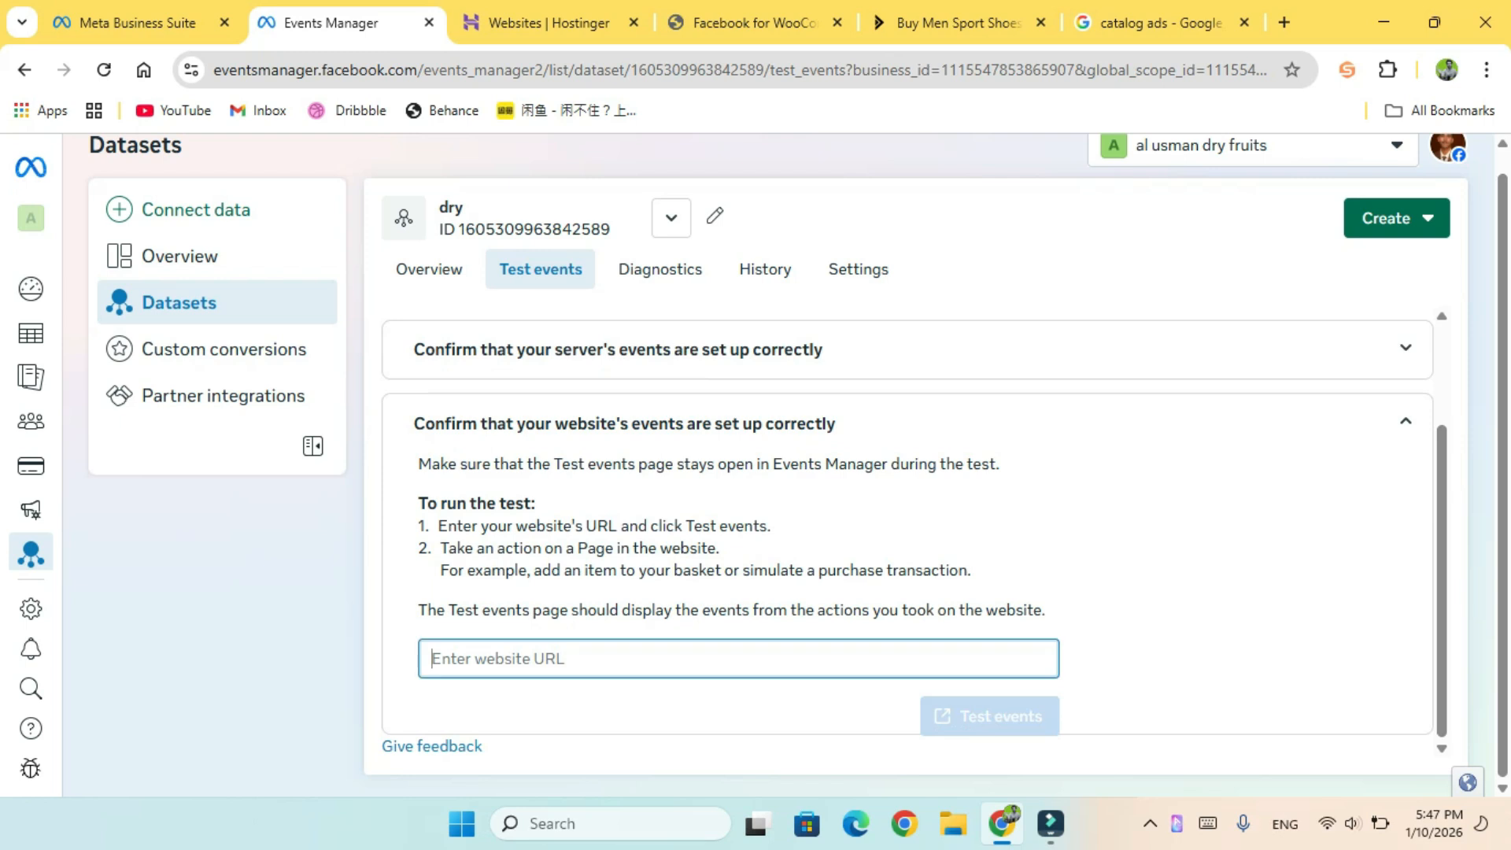
click(756, 23)
drag(361, 70, 213, 70)
right_click(323, 70)
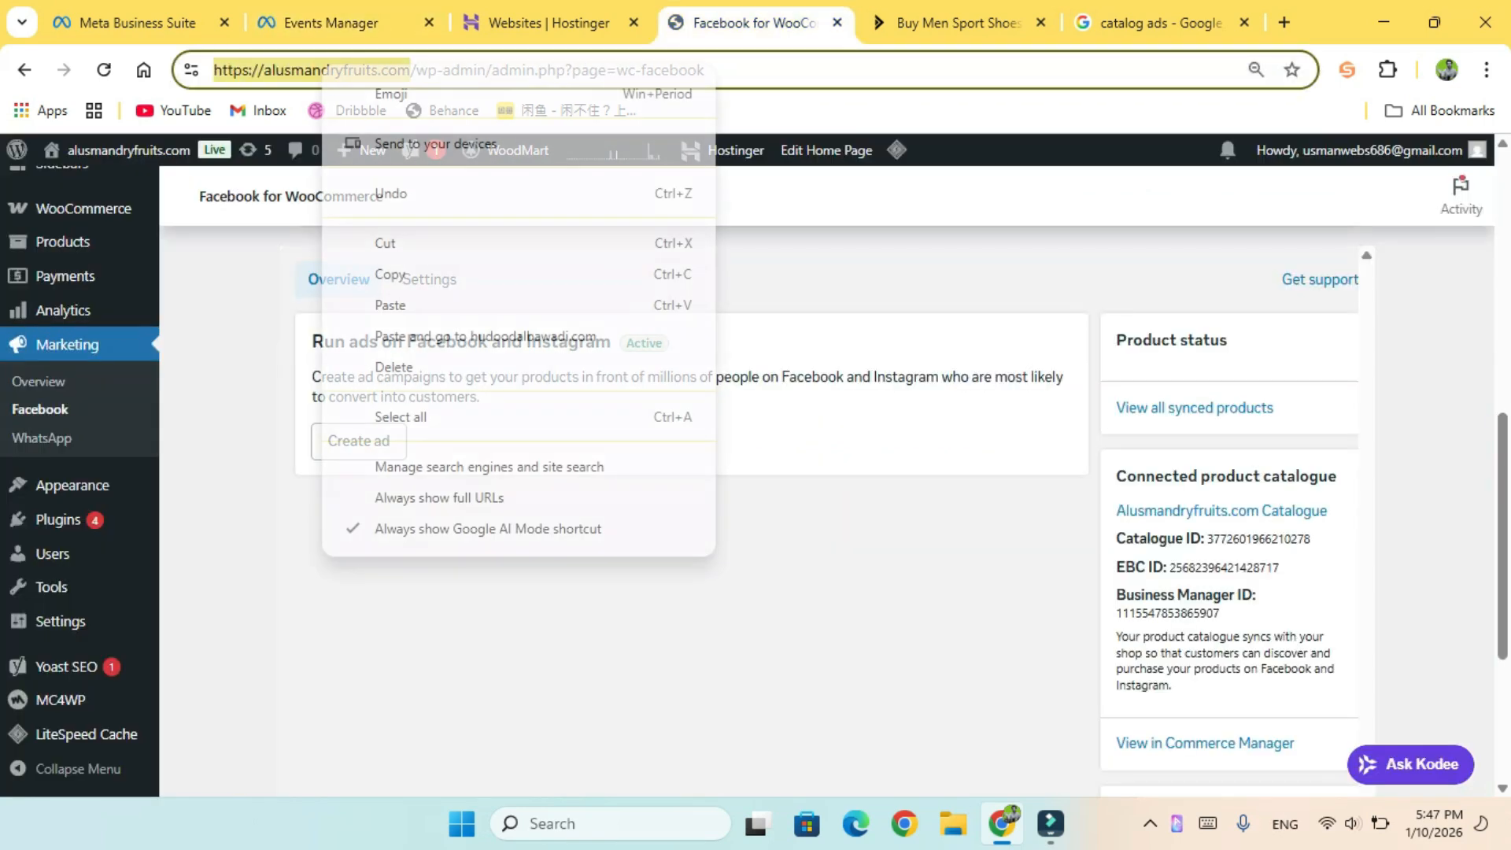
click(386, 272)
click(543, 23)
click(346, 23)
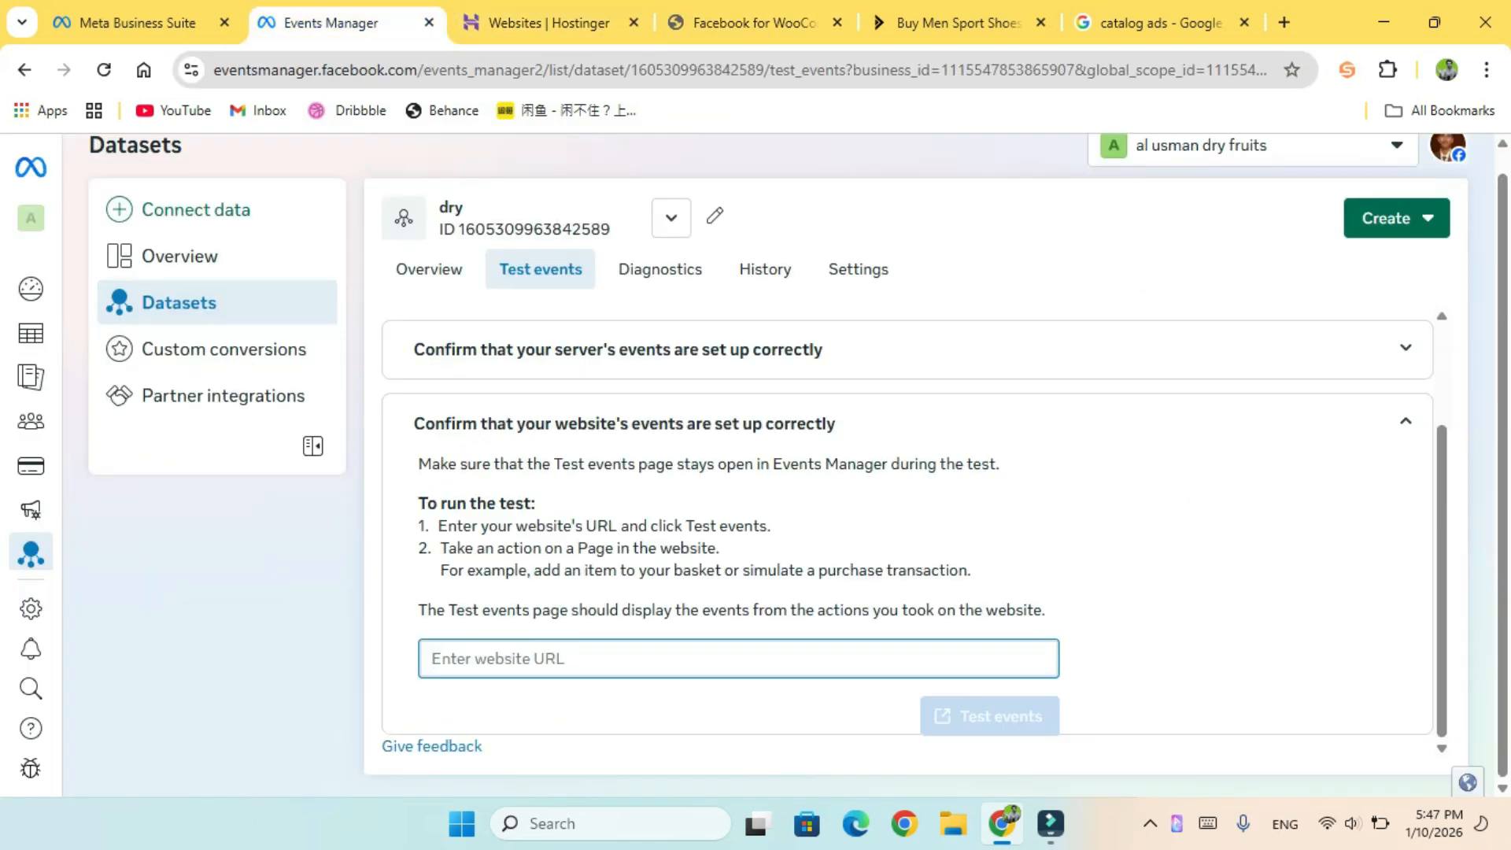
key(ctrl+v)
click(989, 715)
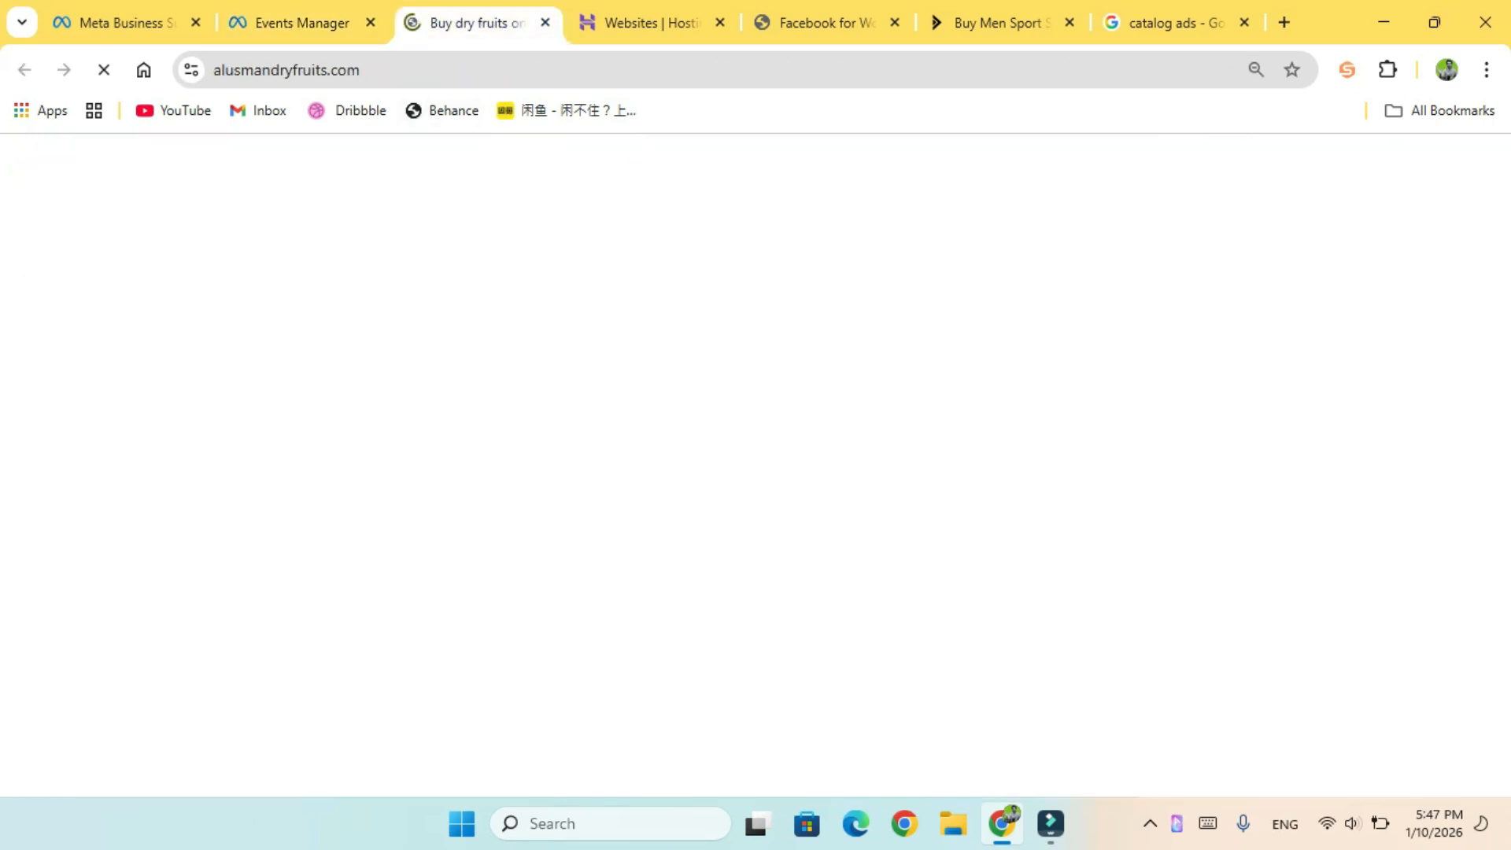
Step: Purge all LiteSpeed caches from the store's home page opened for the test
click(302, 23)
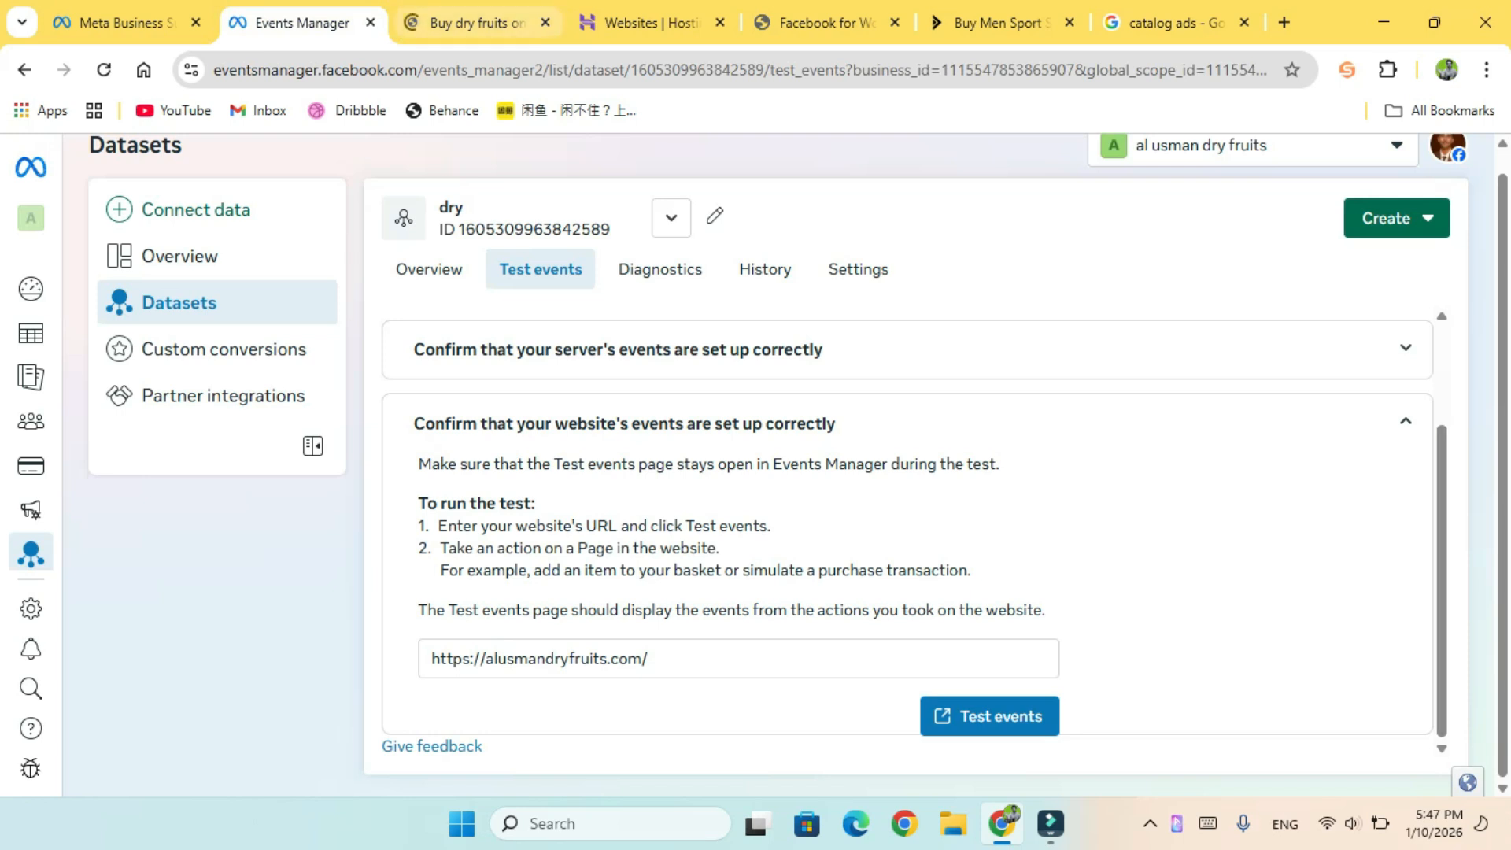
click(477, 23)
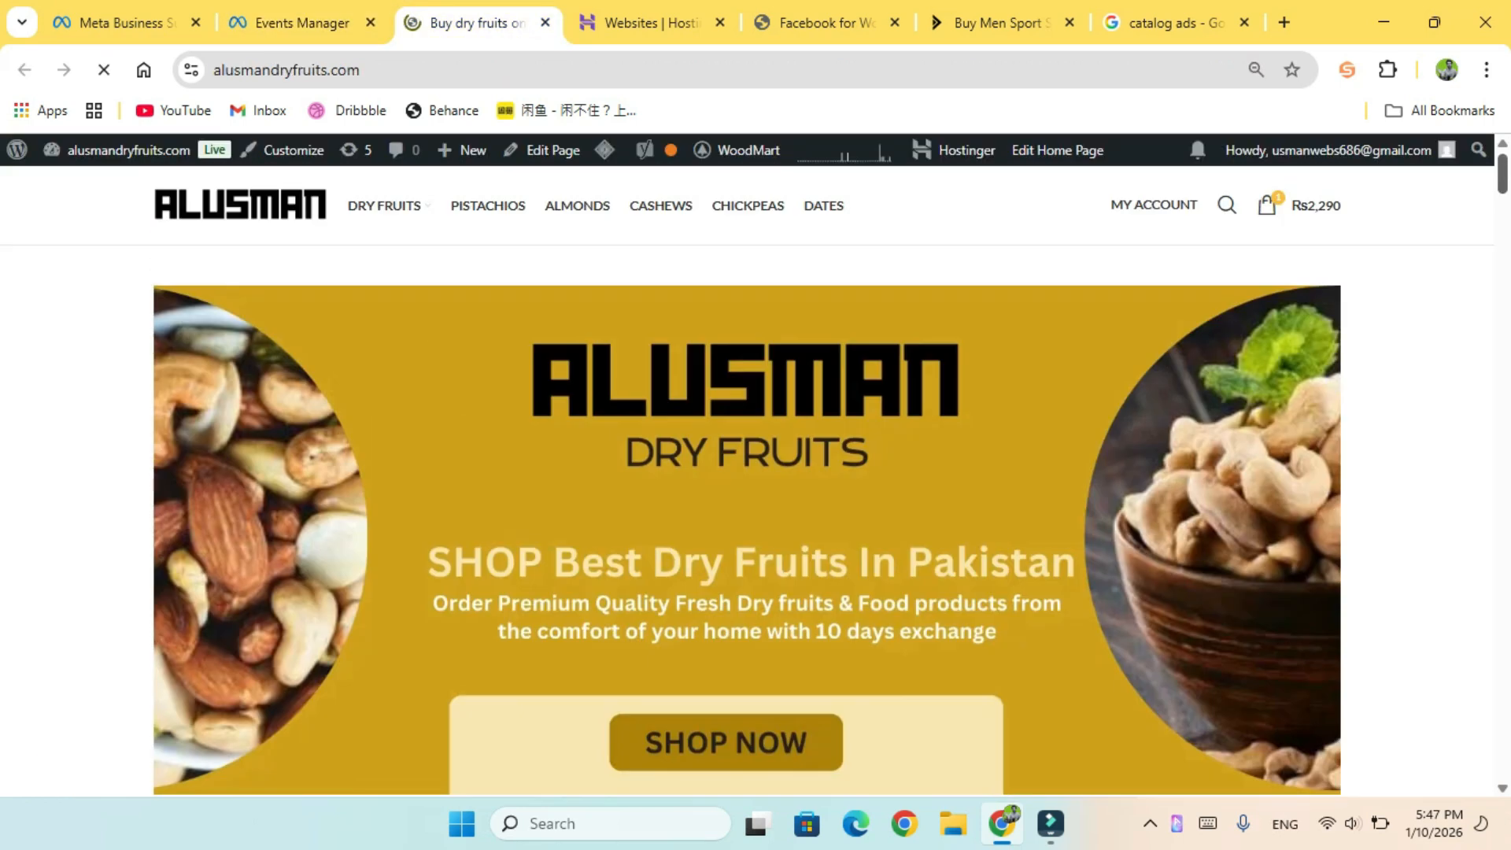
drag(1503, 173, 1503, 288)
mouse_move(604, 150)
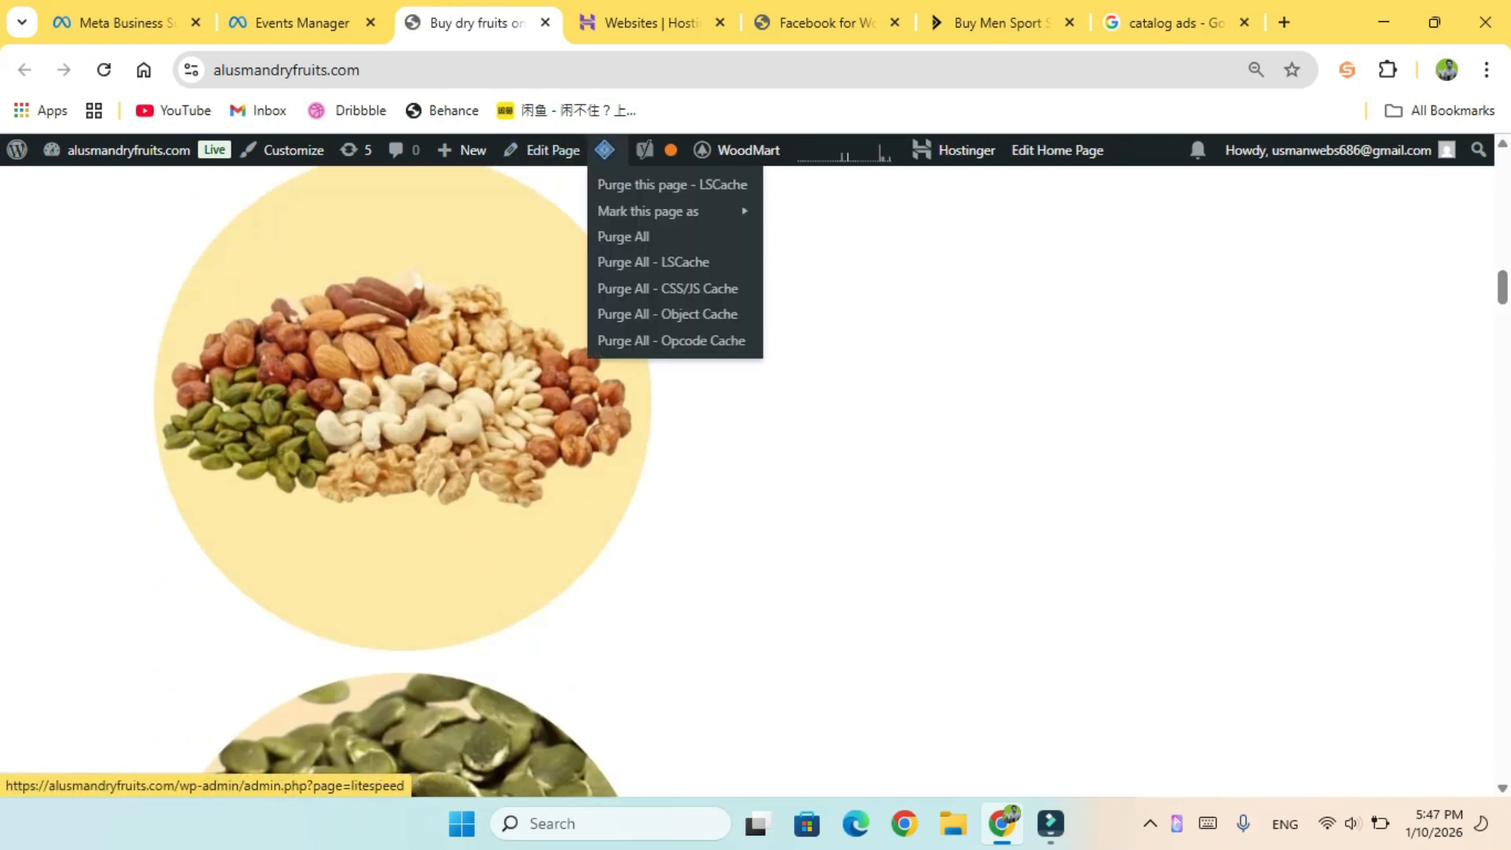
click(623, 236)
Step: Check the test events list in Events Manager for activity from the store's home page
click(300, 22)
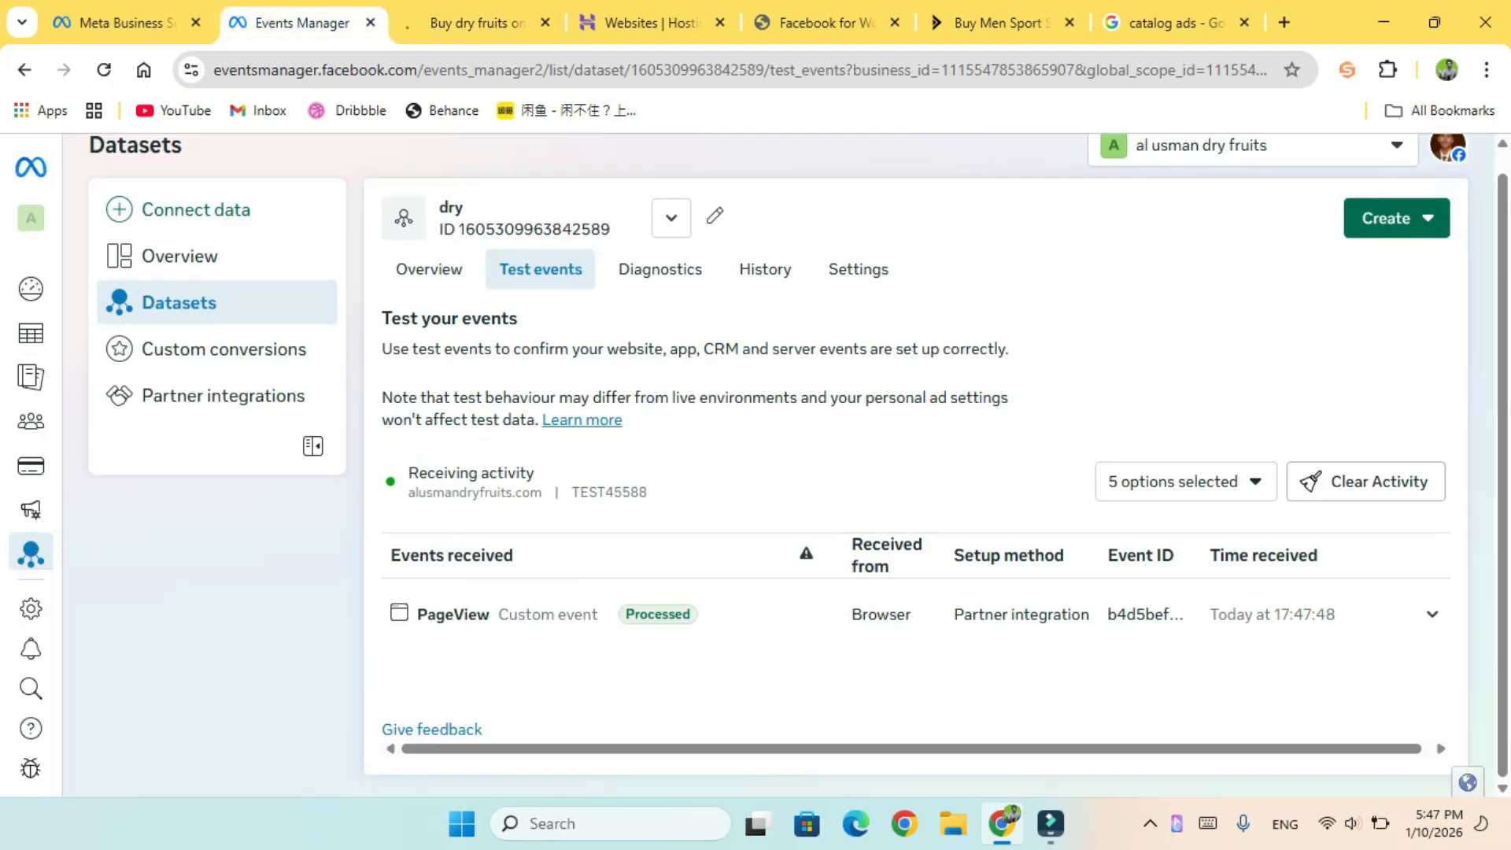
click(476, 23)
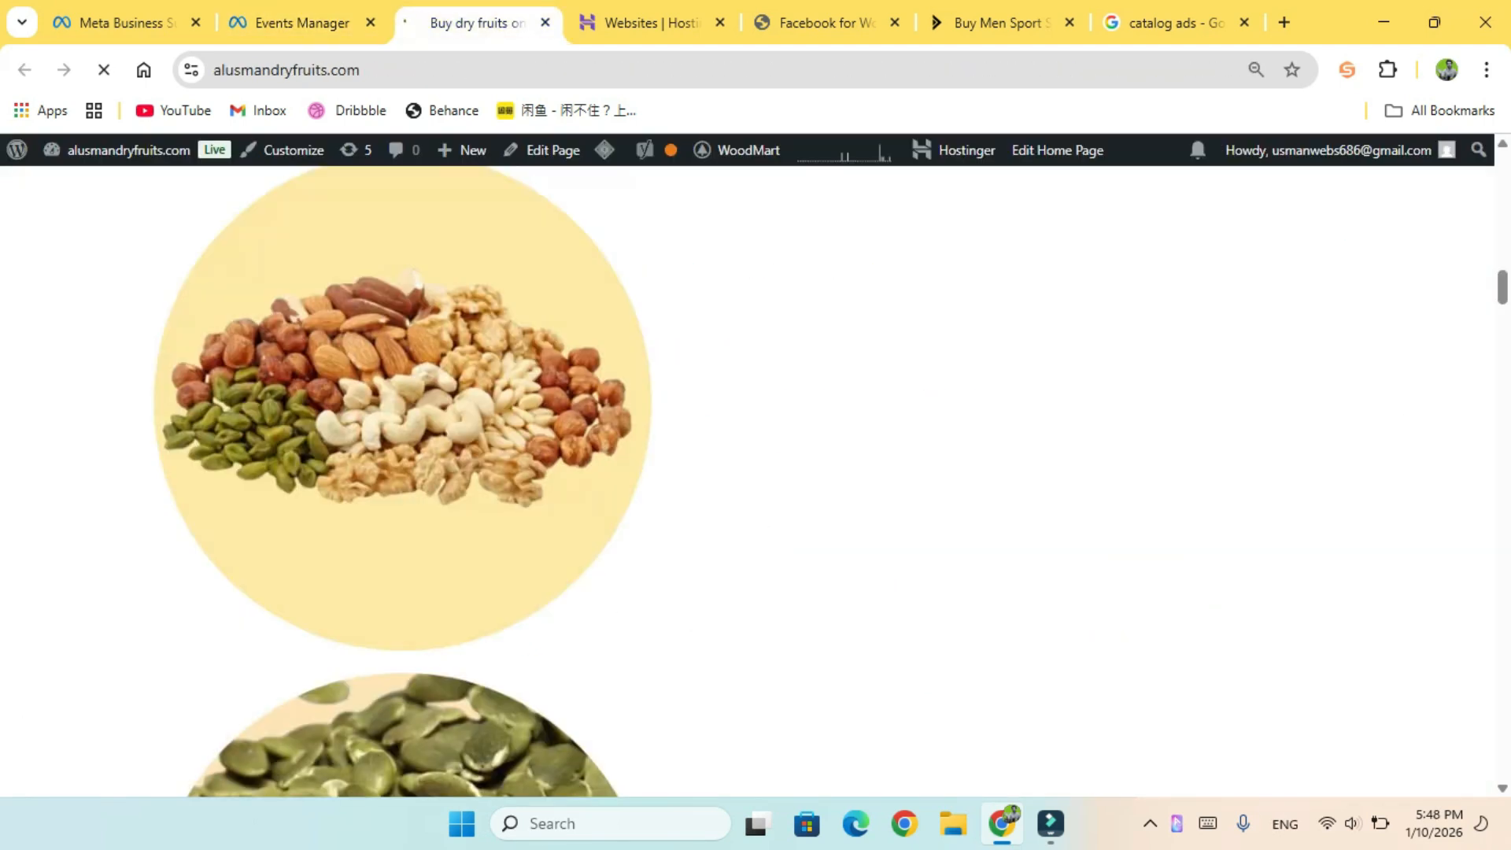
click(300, 22)
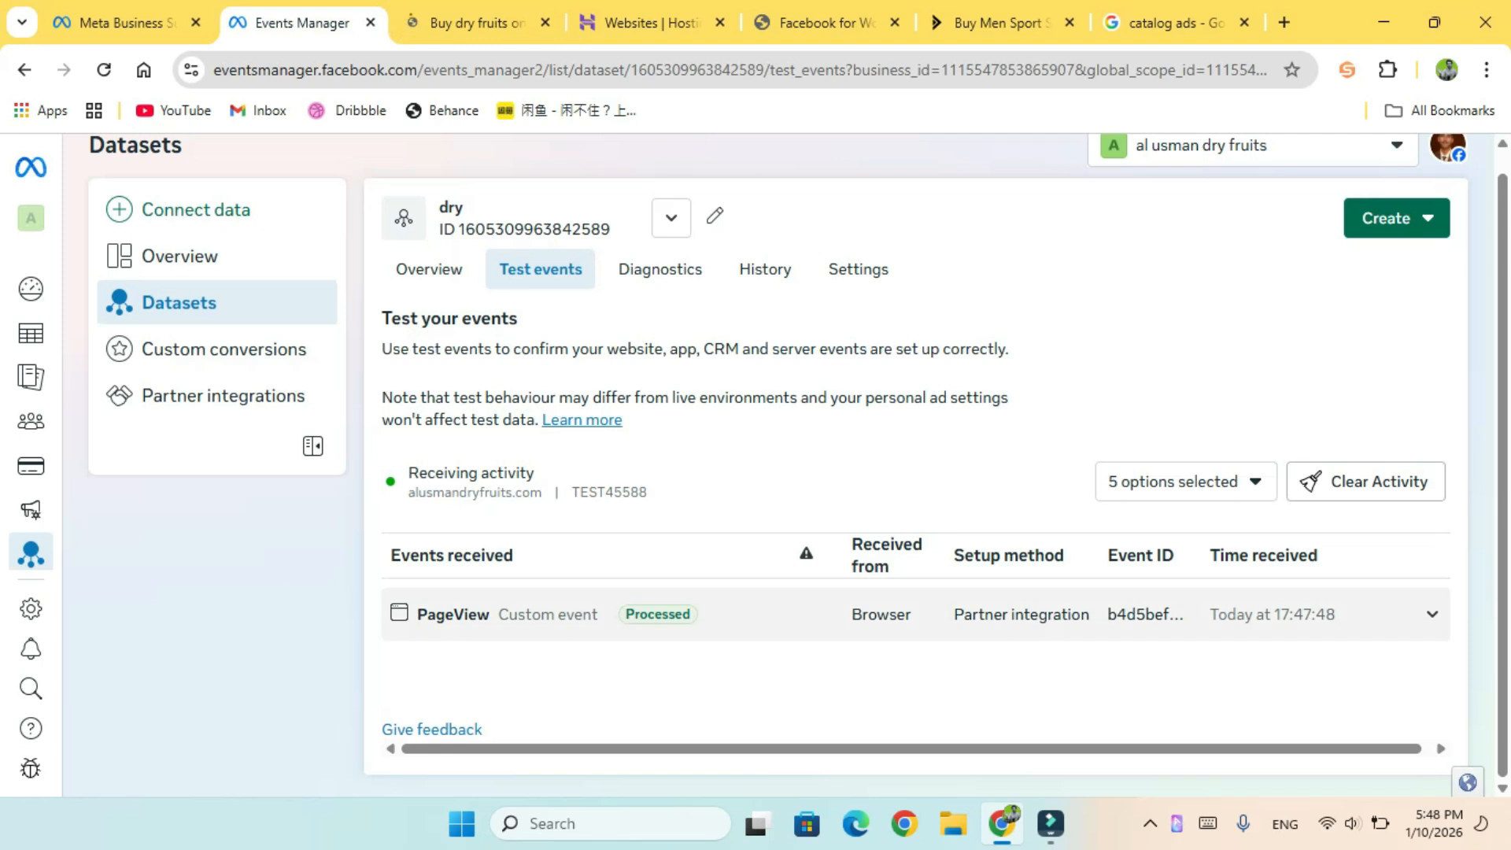
Step: Open the Monterey Almonds Classic product page from the store's best sellers while monitoring the test events
click(477, 23)
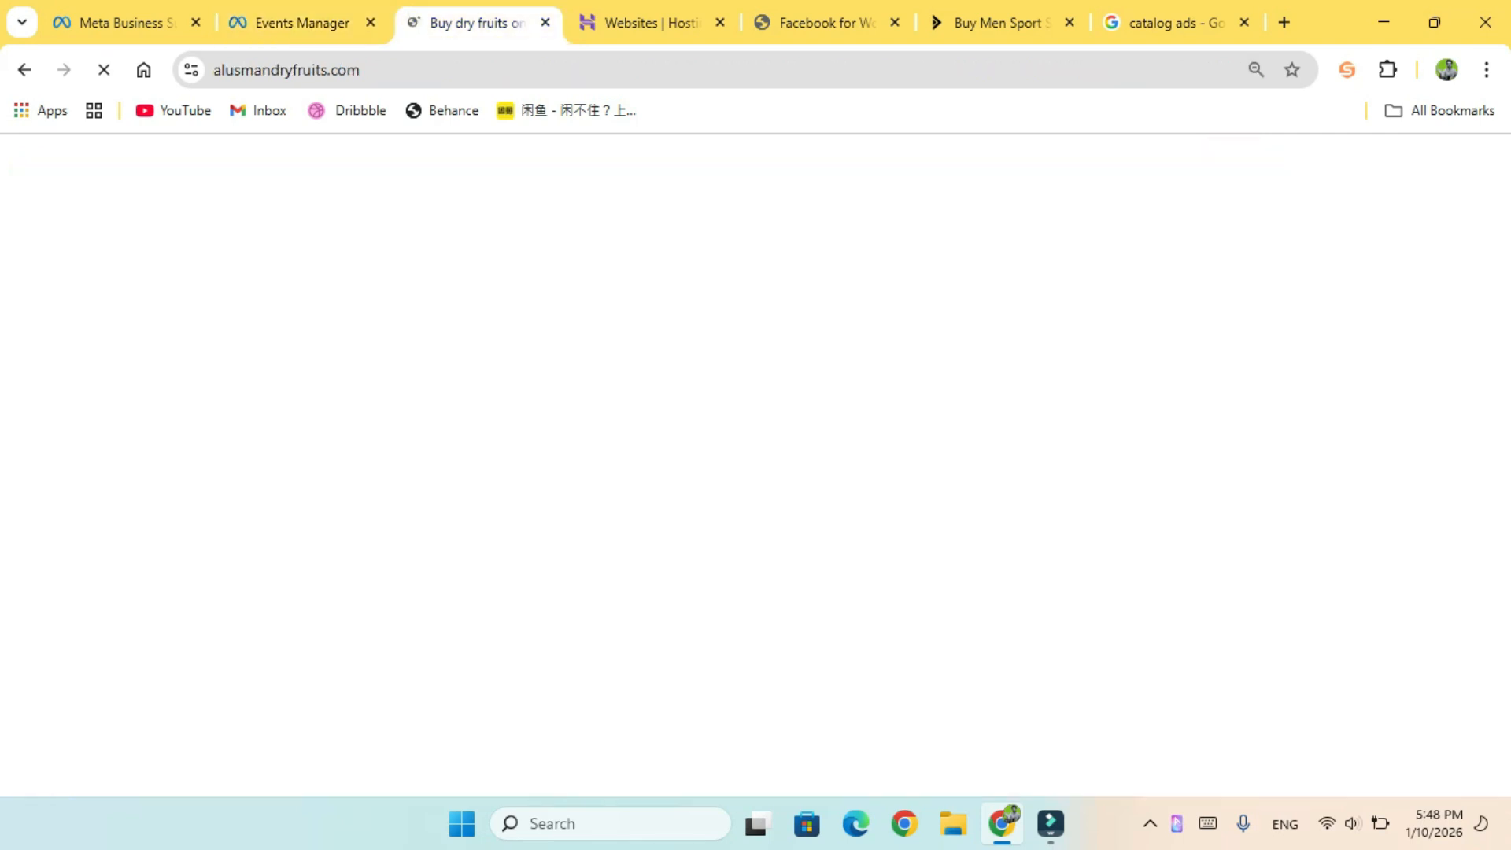
scroll(756, 472, down, 8)
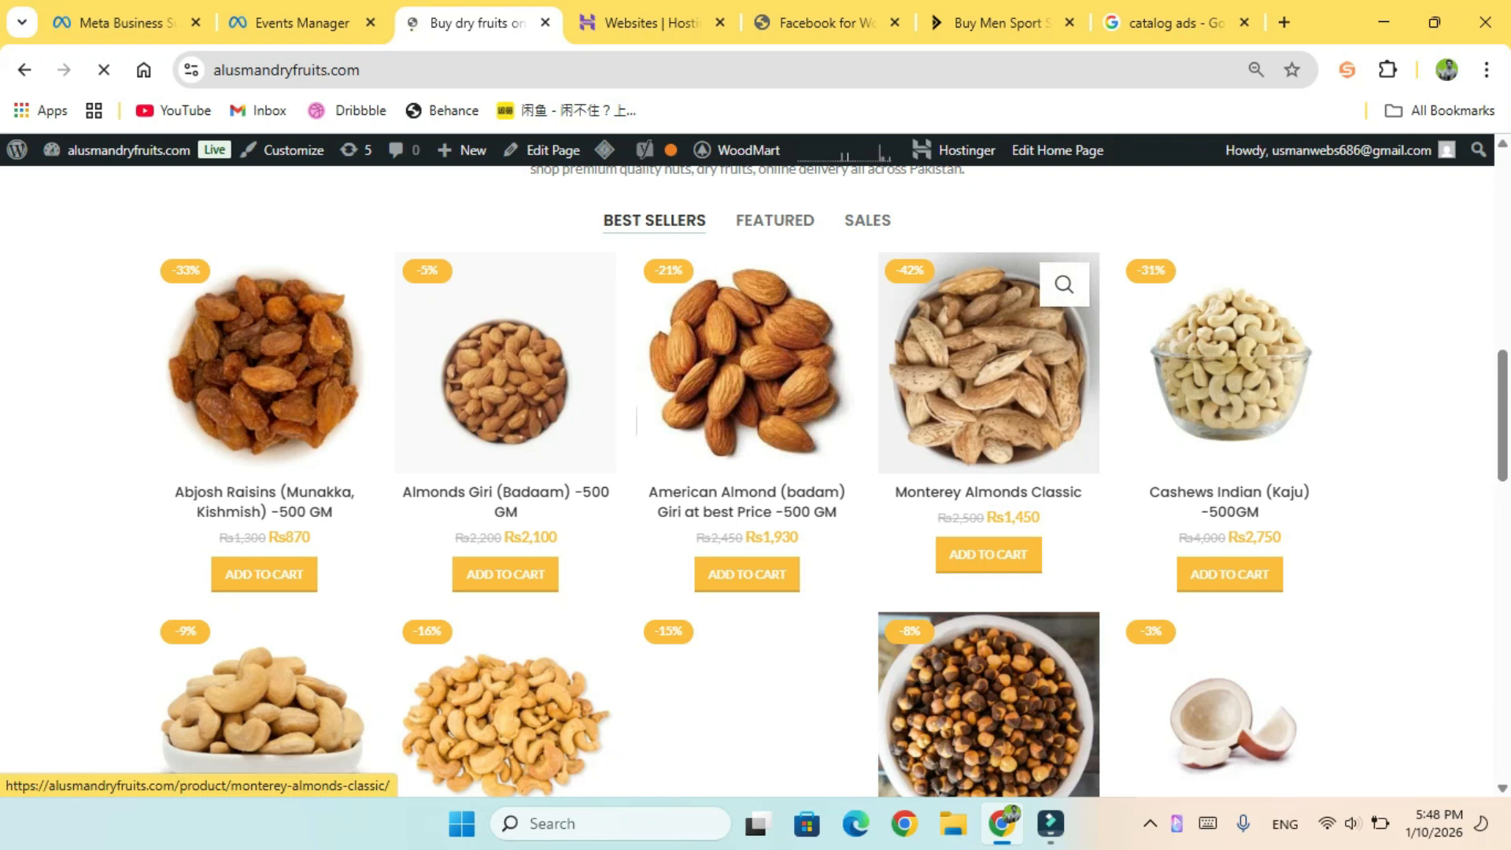
click(300, 23)
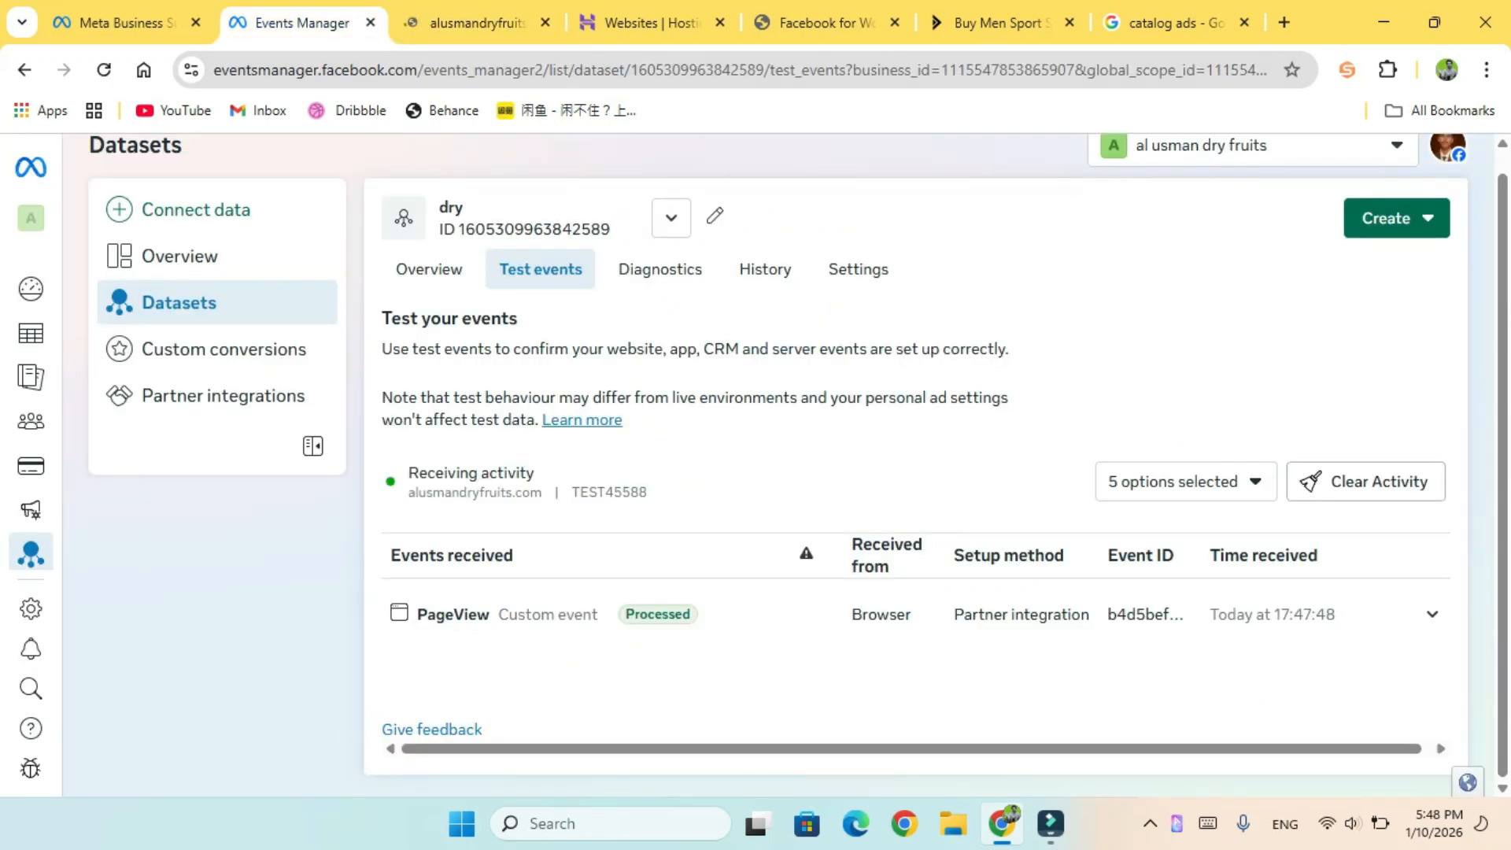
click(476, 23)
click(301, 23)
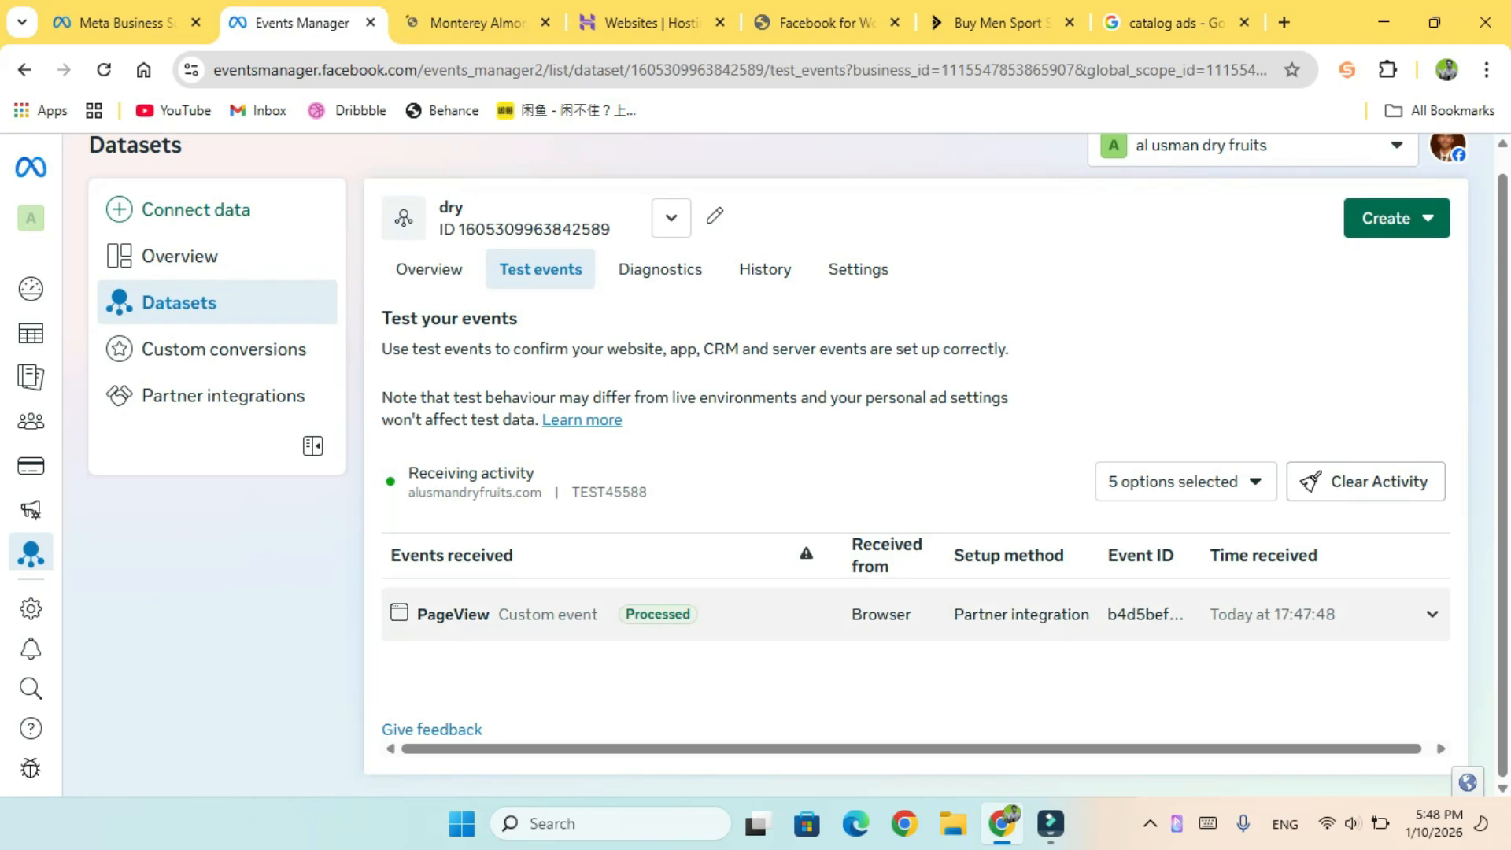
click(651, 23)
click(477, 23)
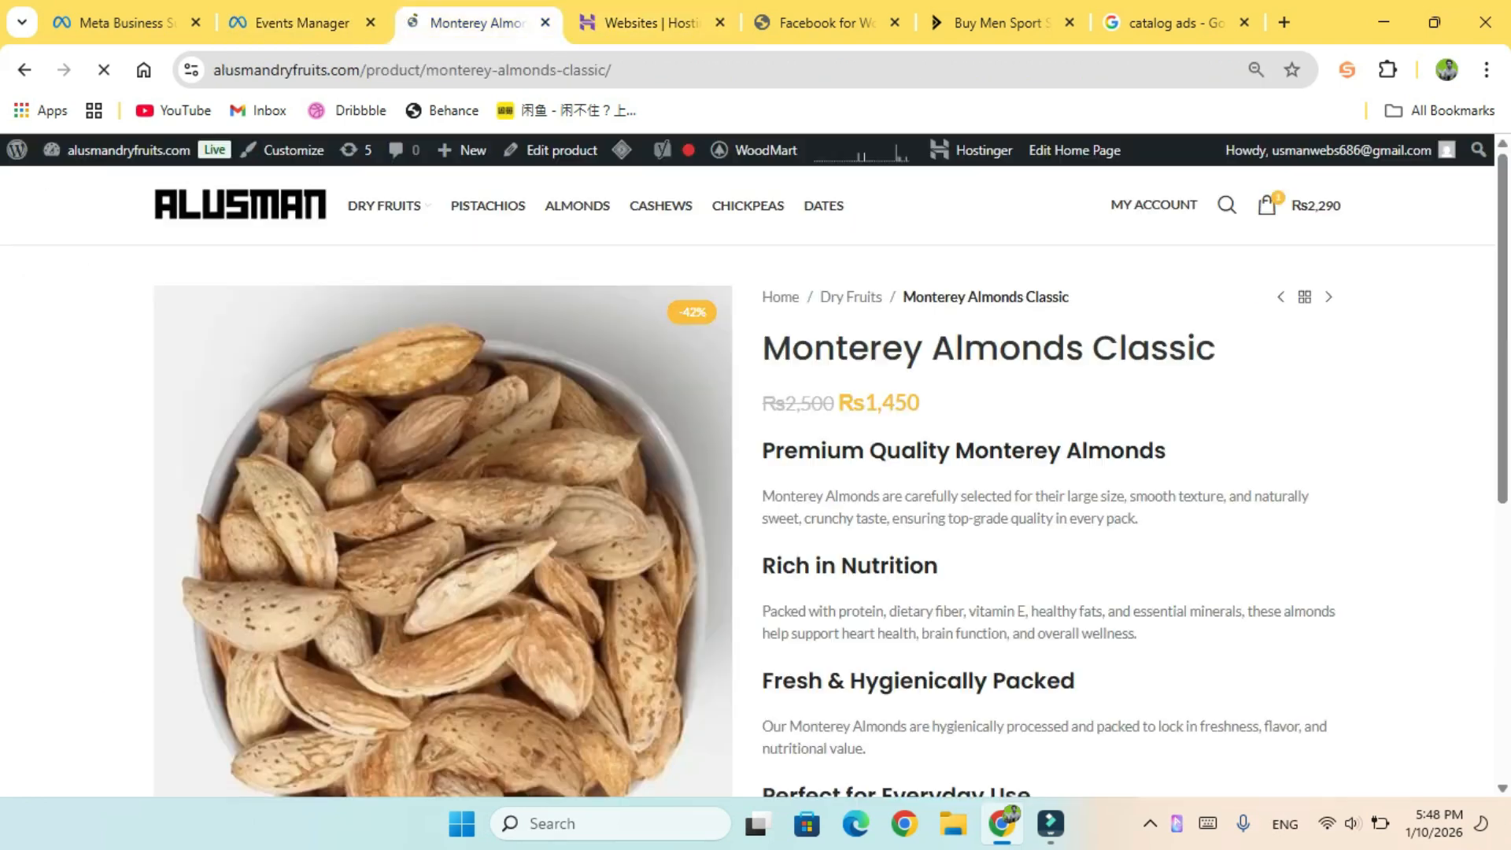
Step: Check the test events list for the events sent by the product page visit
click(301, 23)
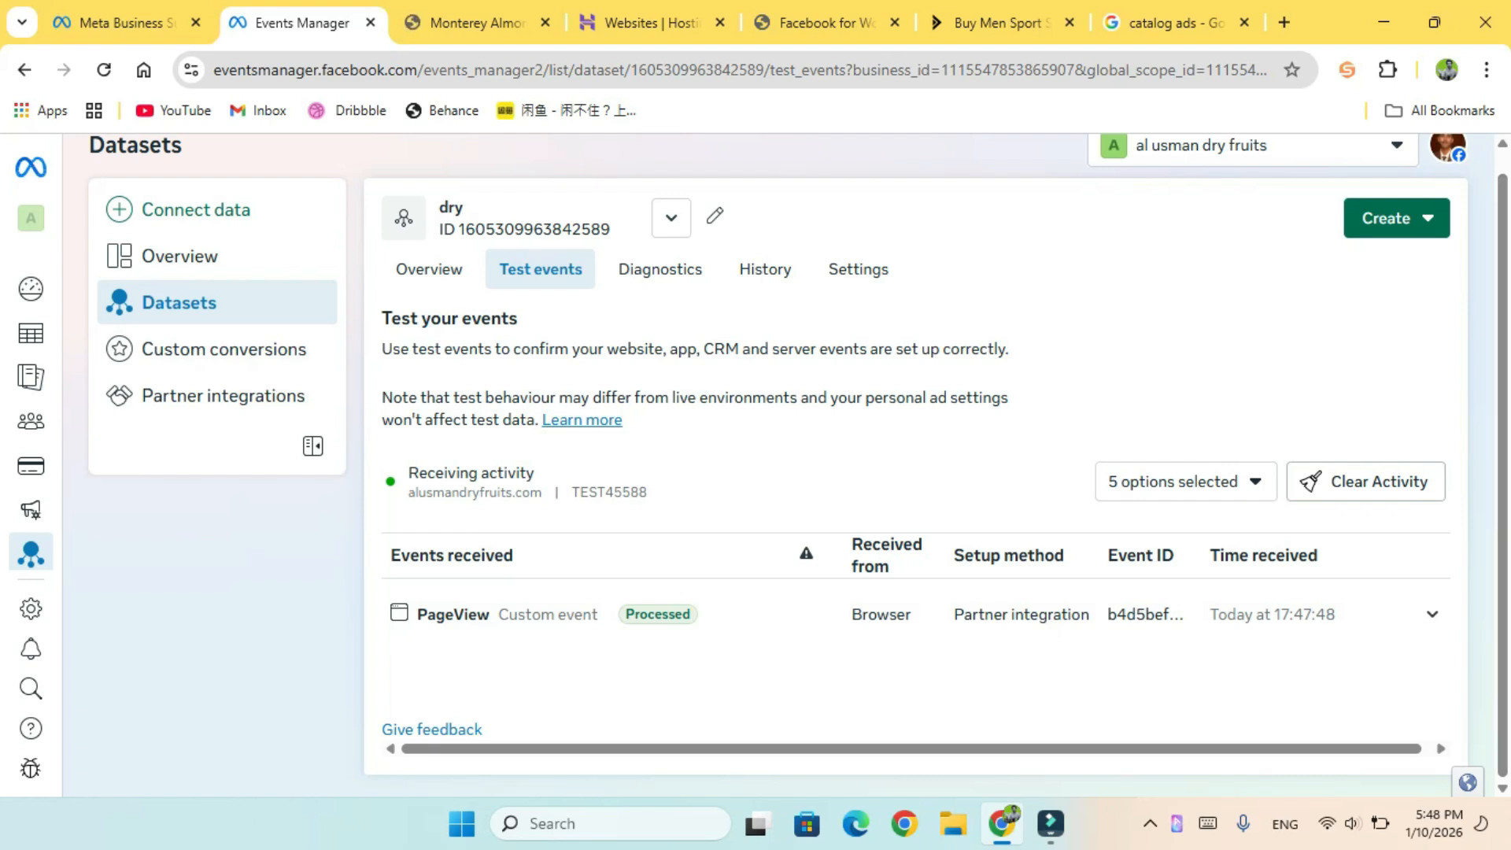
click(476, 23)
drag(1502, 488, 1502, 237)
click(301, 23)
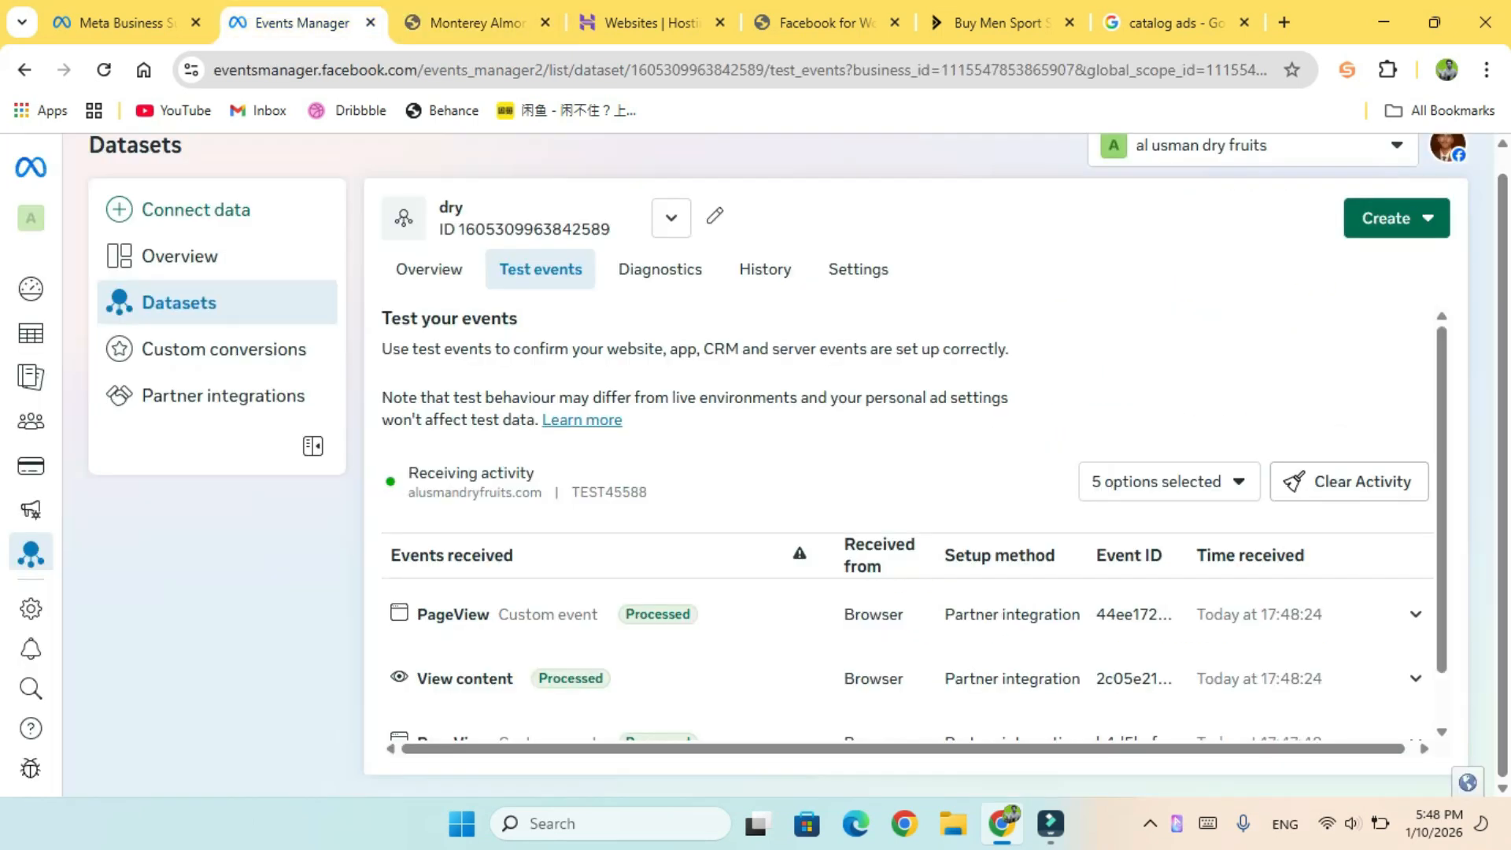
scroll(913, 527, down, 1)
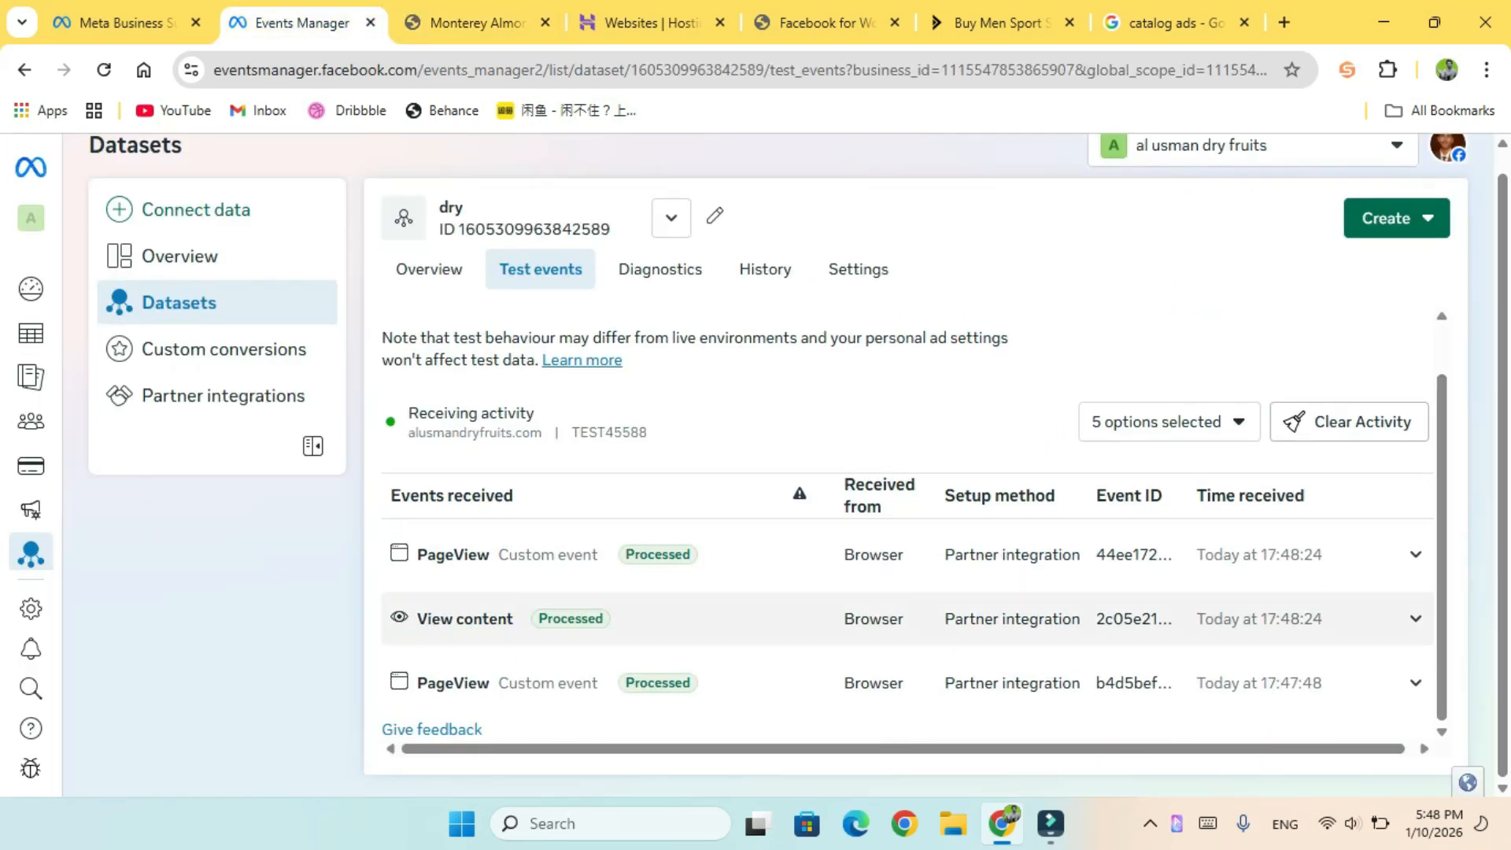
Step: Add Monterey Almonds Classic to the cart and close the shopping cart panel
click(476, 23)
drag(1503, 237, 1502, 369)
click(913, 233)
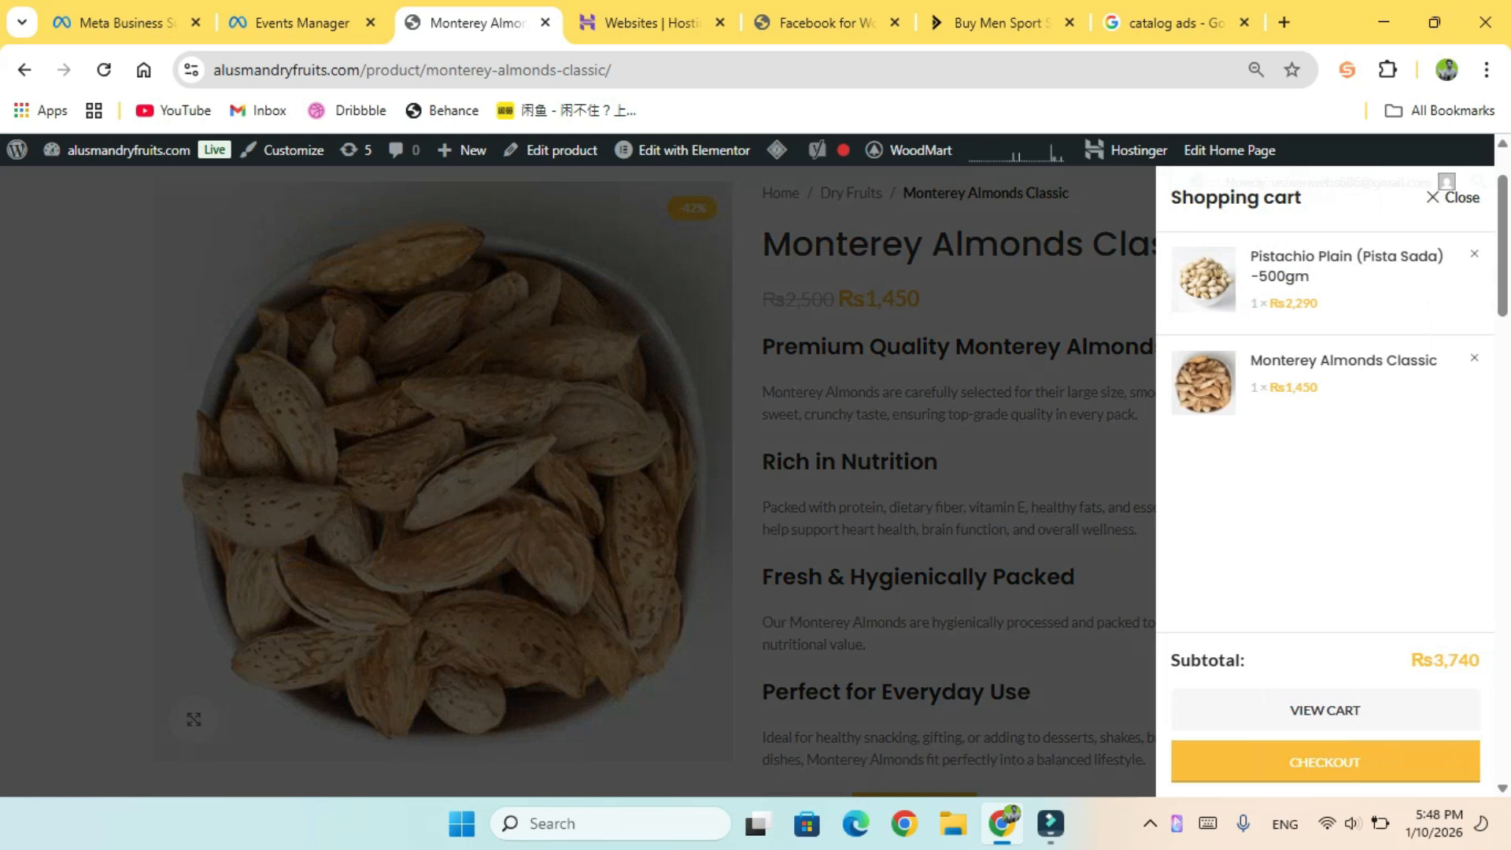
click(976, 308)
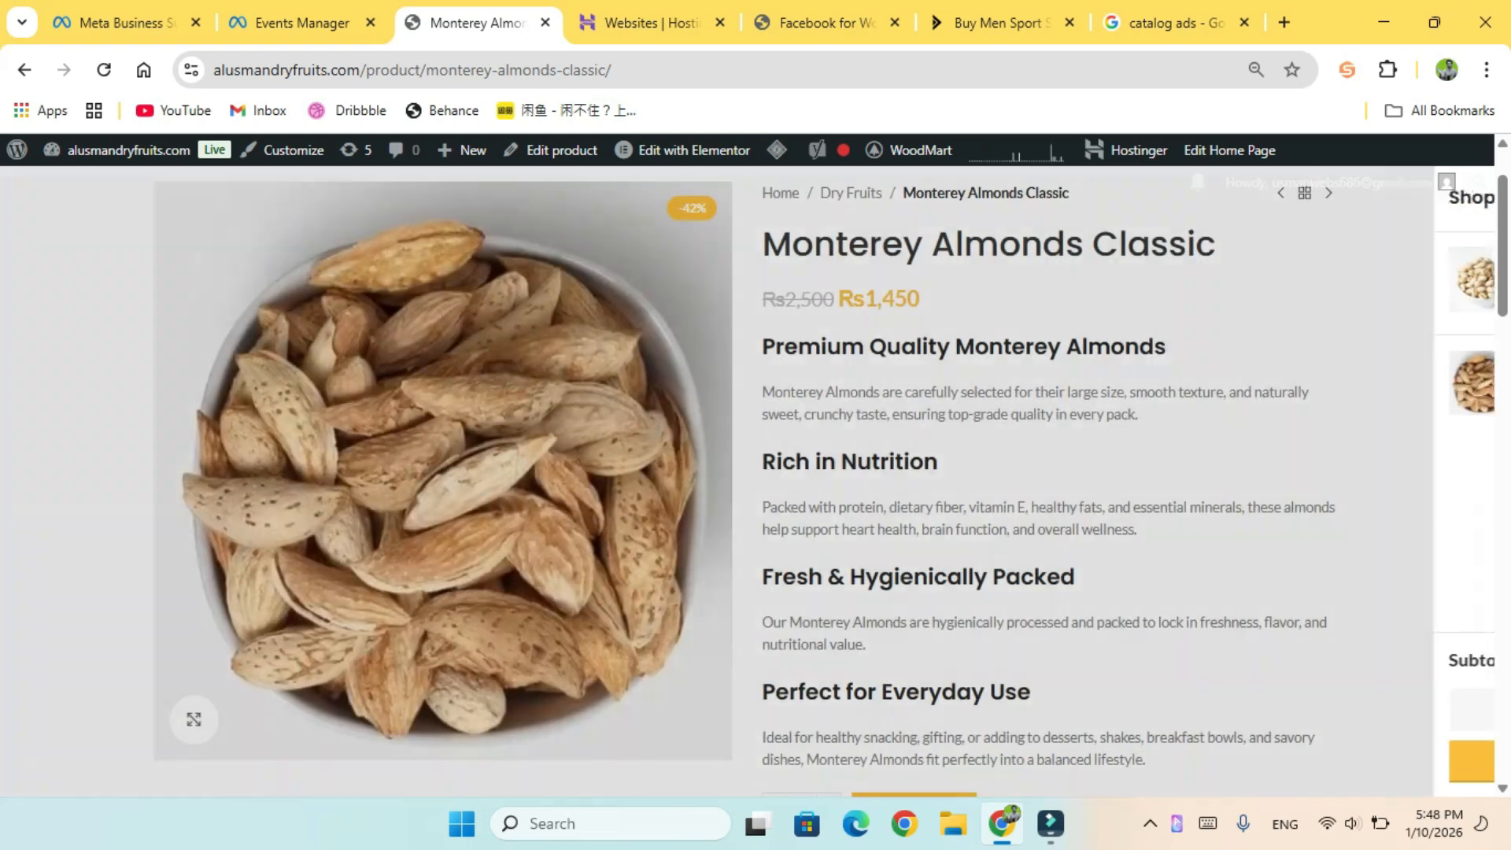
drag(976, 309, 1068, 623)
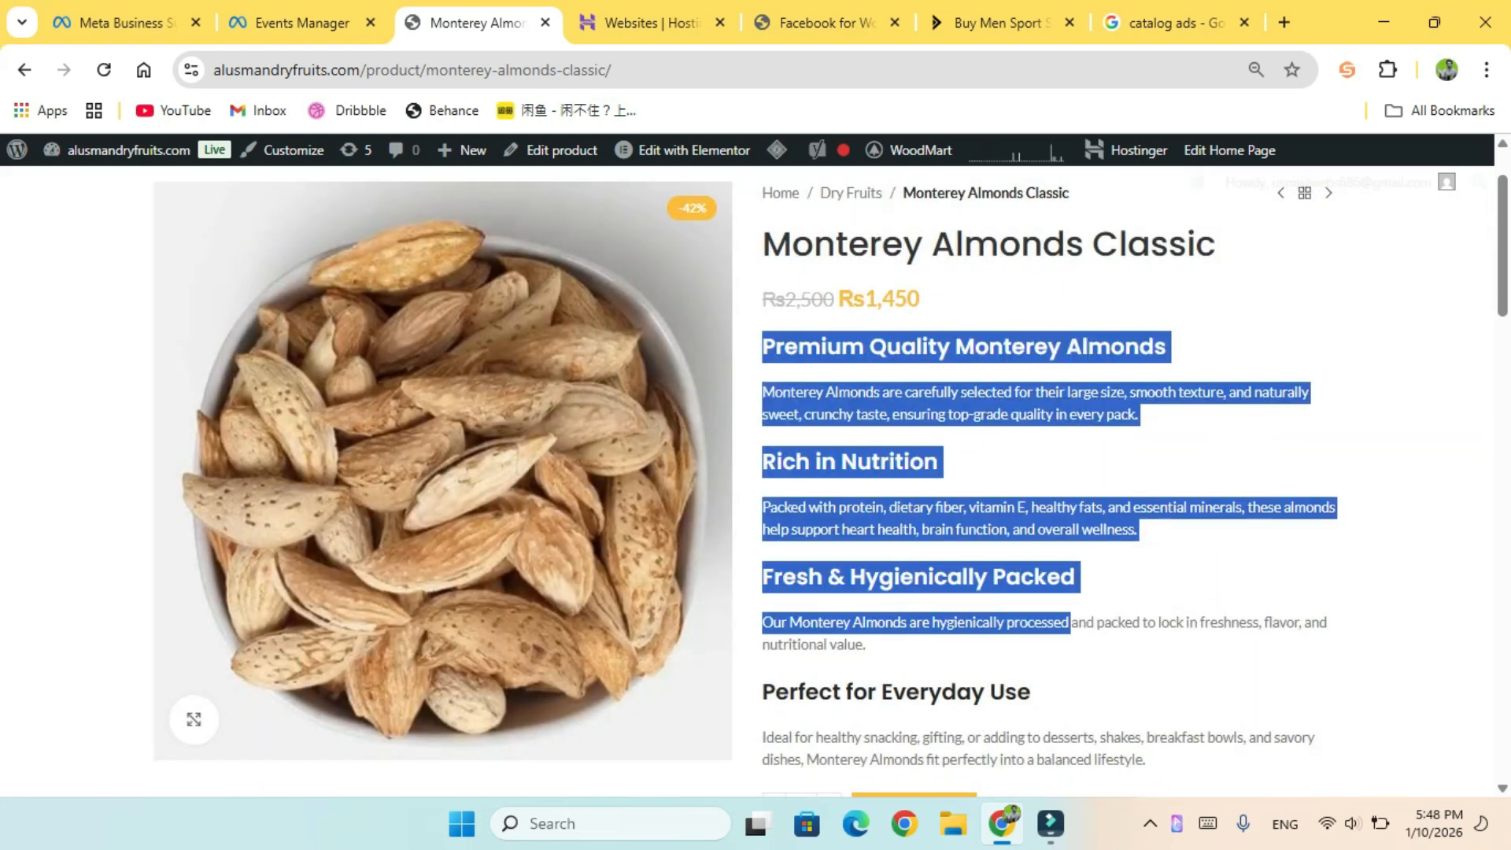
Step: Check the test events list for the add-to-cart activity and revisit the Facebook for WooCommerce page
key(ctrl+shift+Tab)
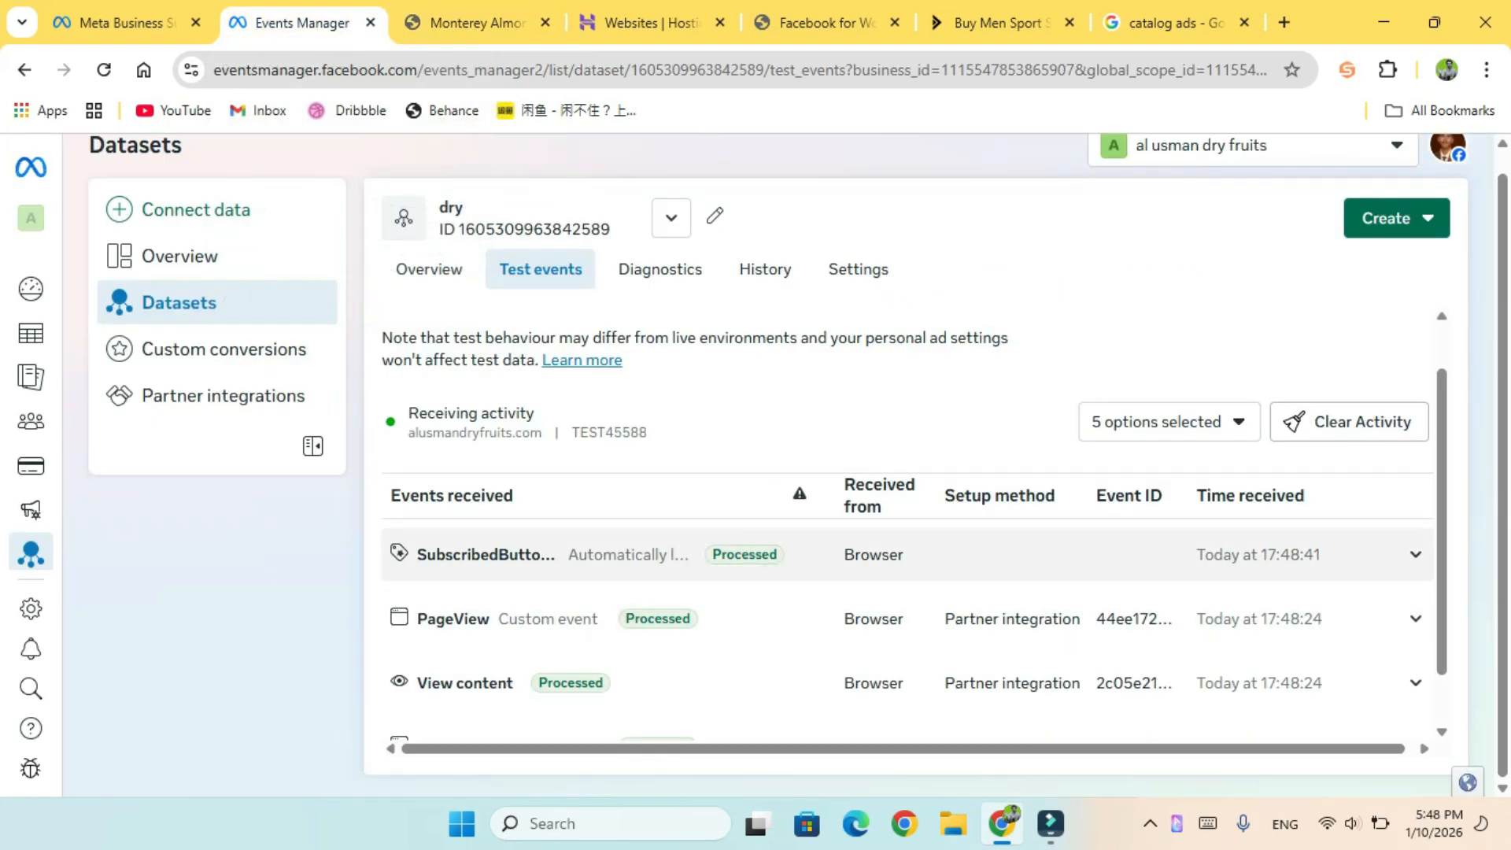
click(472, 22)
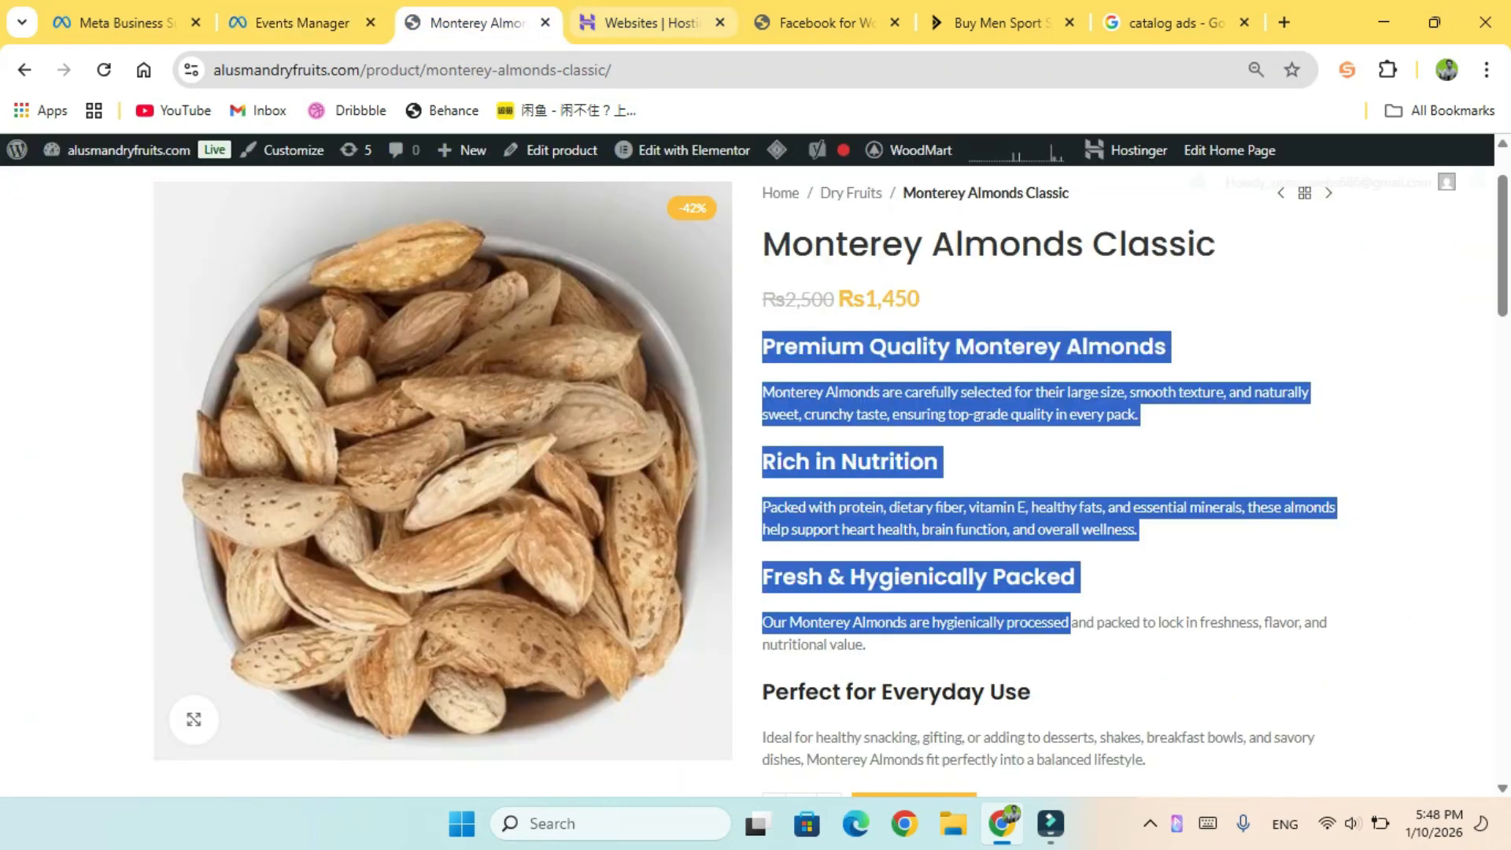
click(651, 22)
click(819, 22)
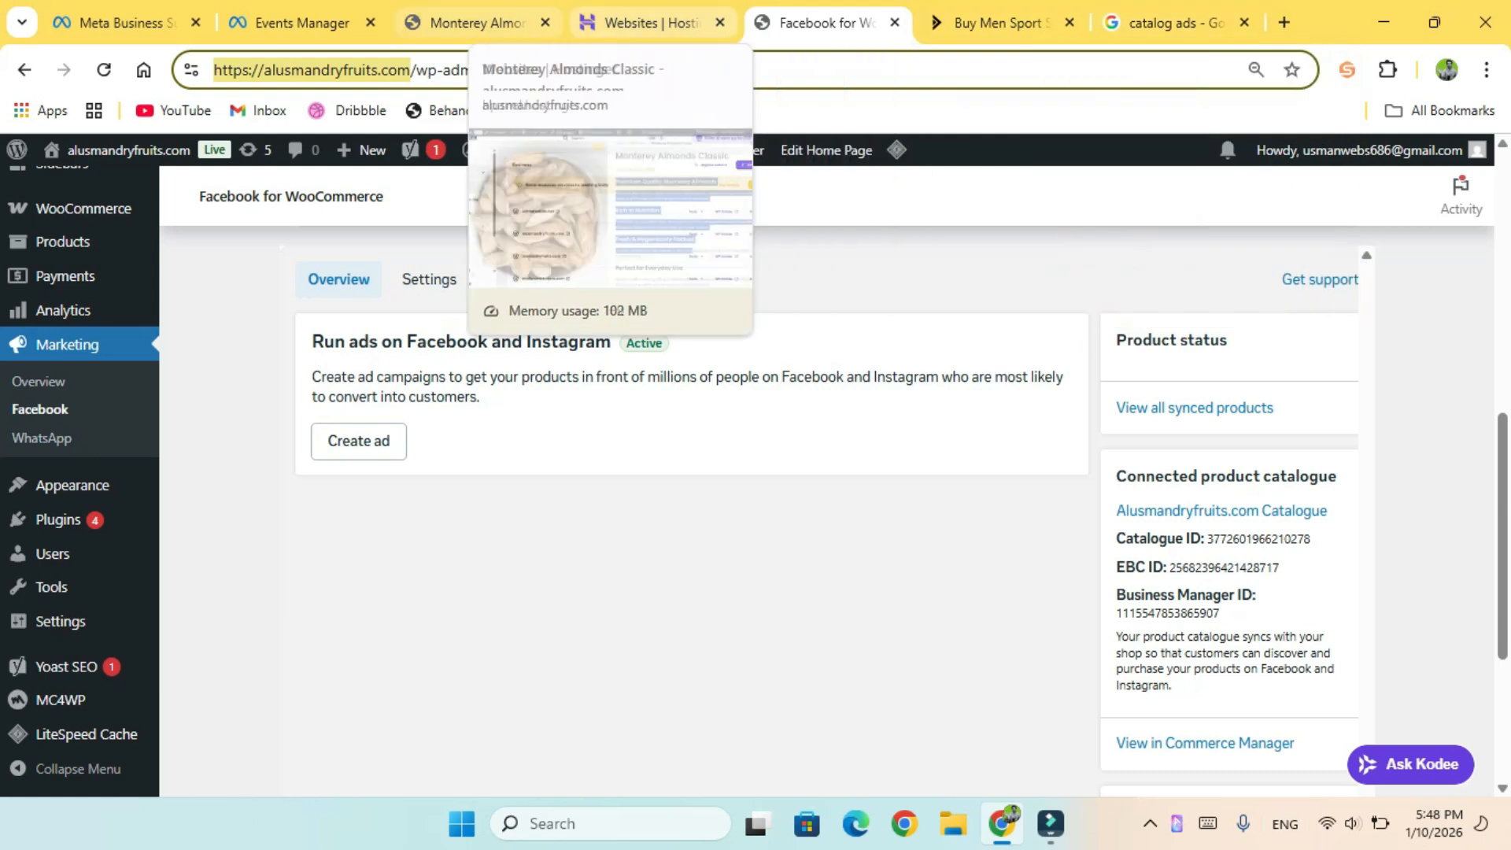
Step: Return to the Monterey Almonds Classic page, open the shopping cart and proceed to checkout
click(472, 22)
drag(923, 301, 761, 243)
scroll(760, 242, up, 2)
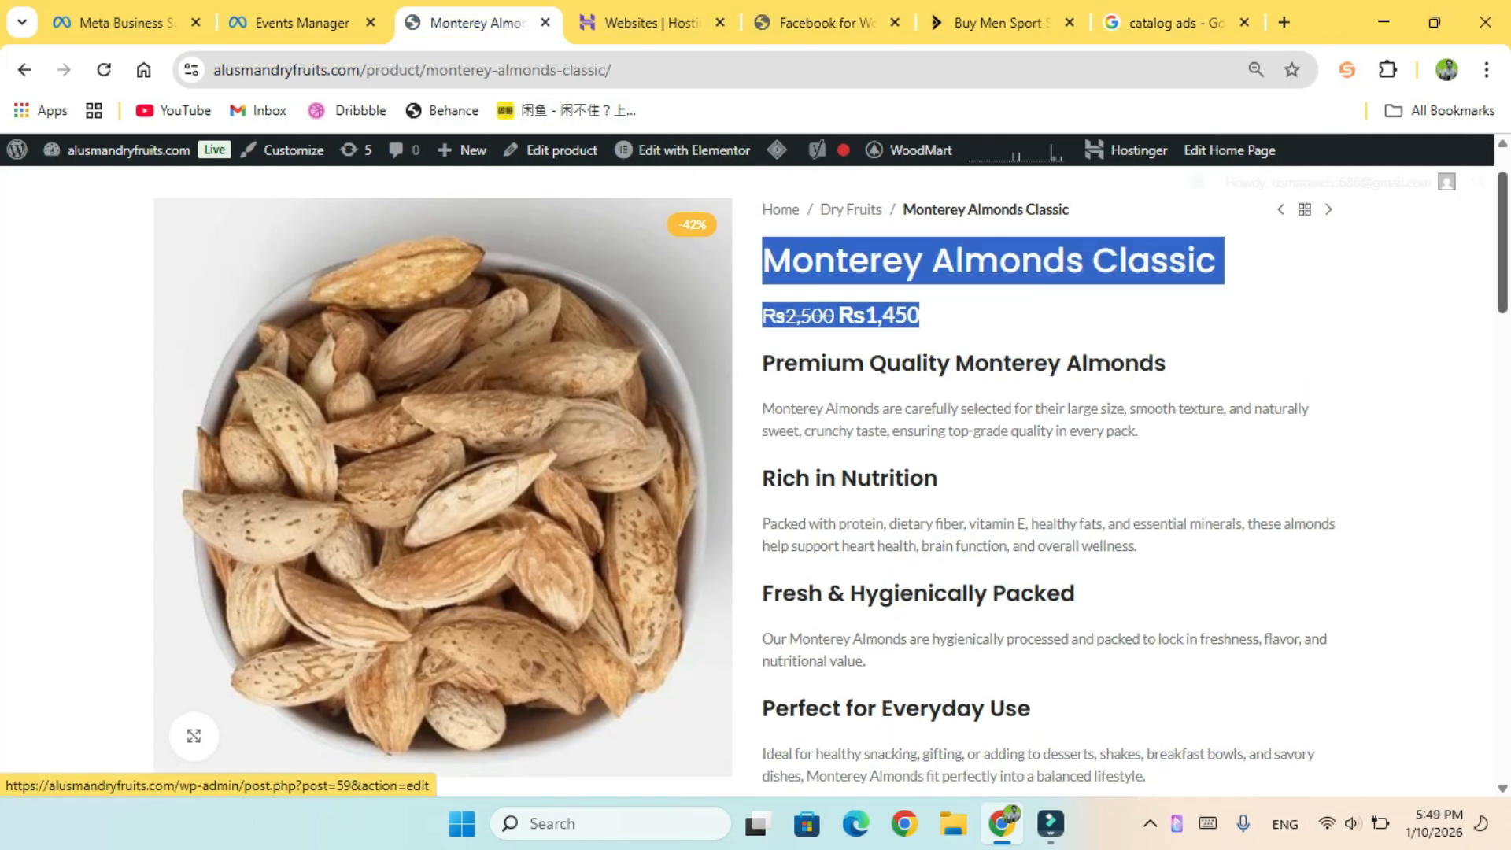
click(1266, 205)
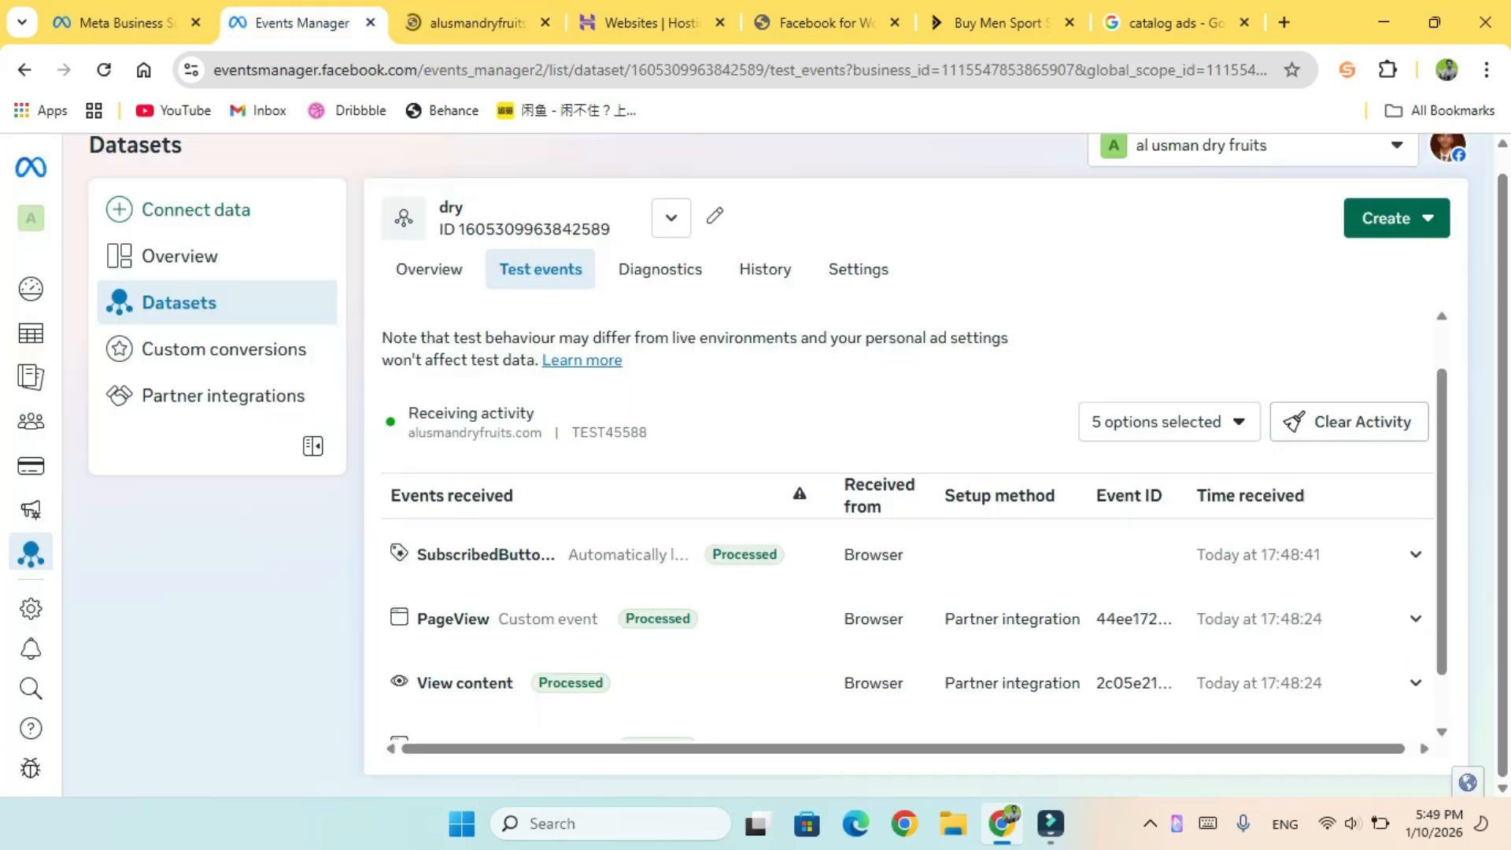
click(302, 23)
drag(1442, 566, 1442, 525)
click(1350, 481)
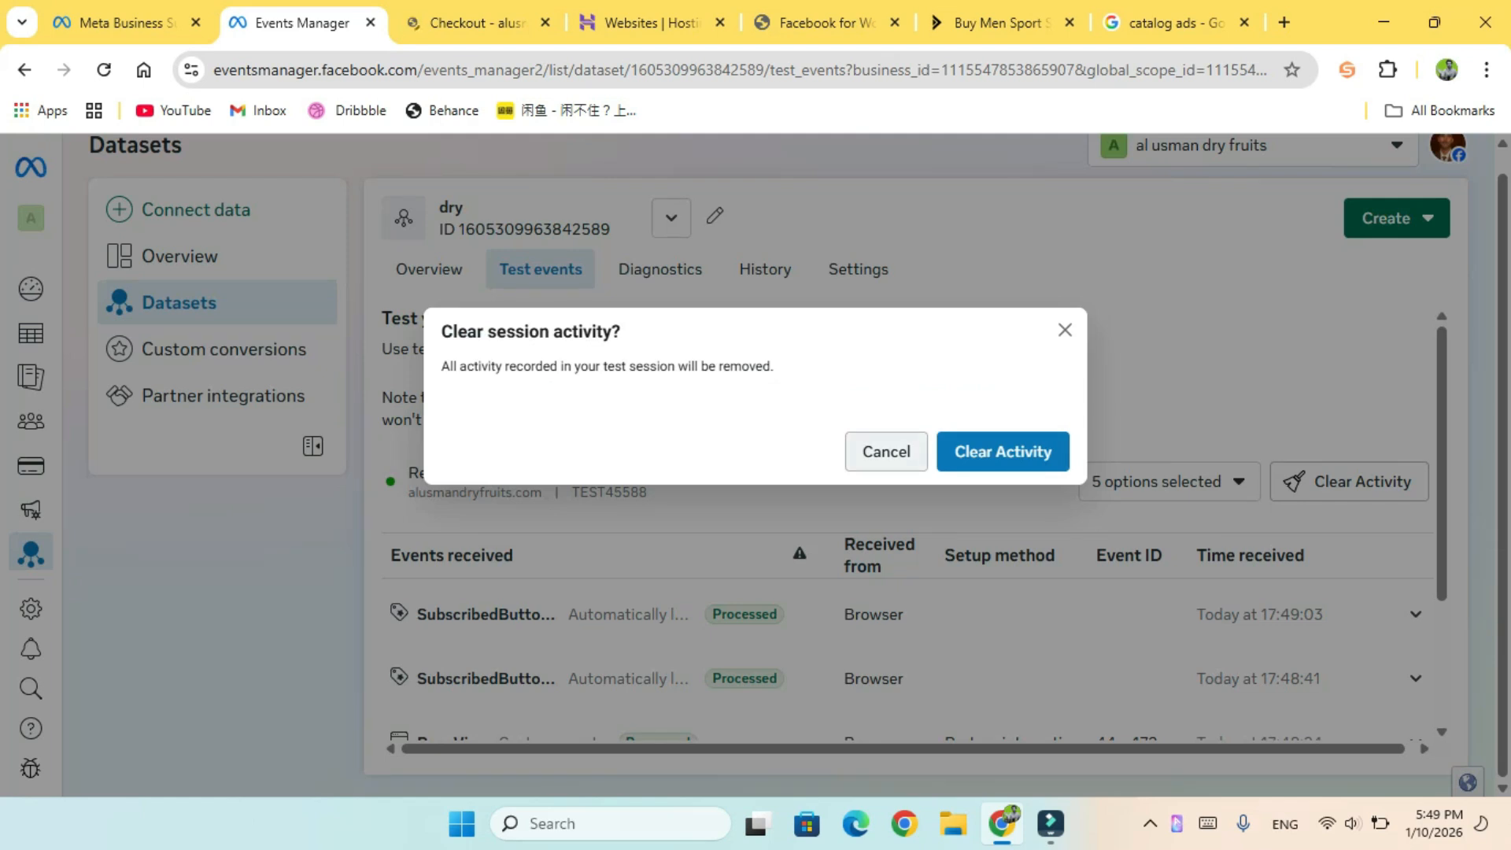
click(886, 452)
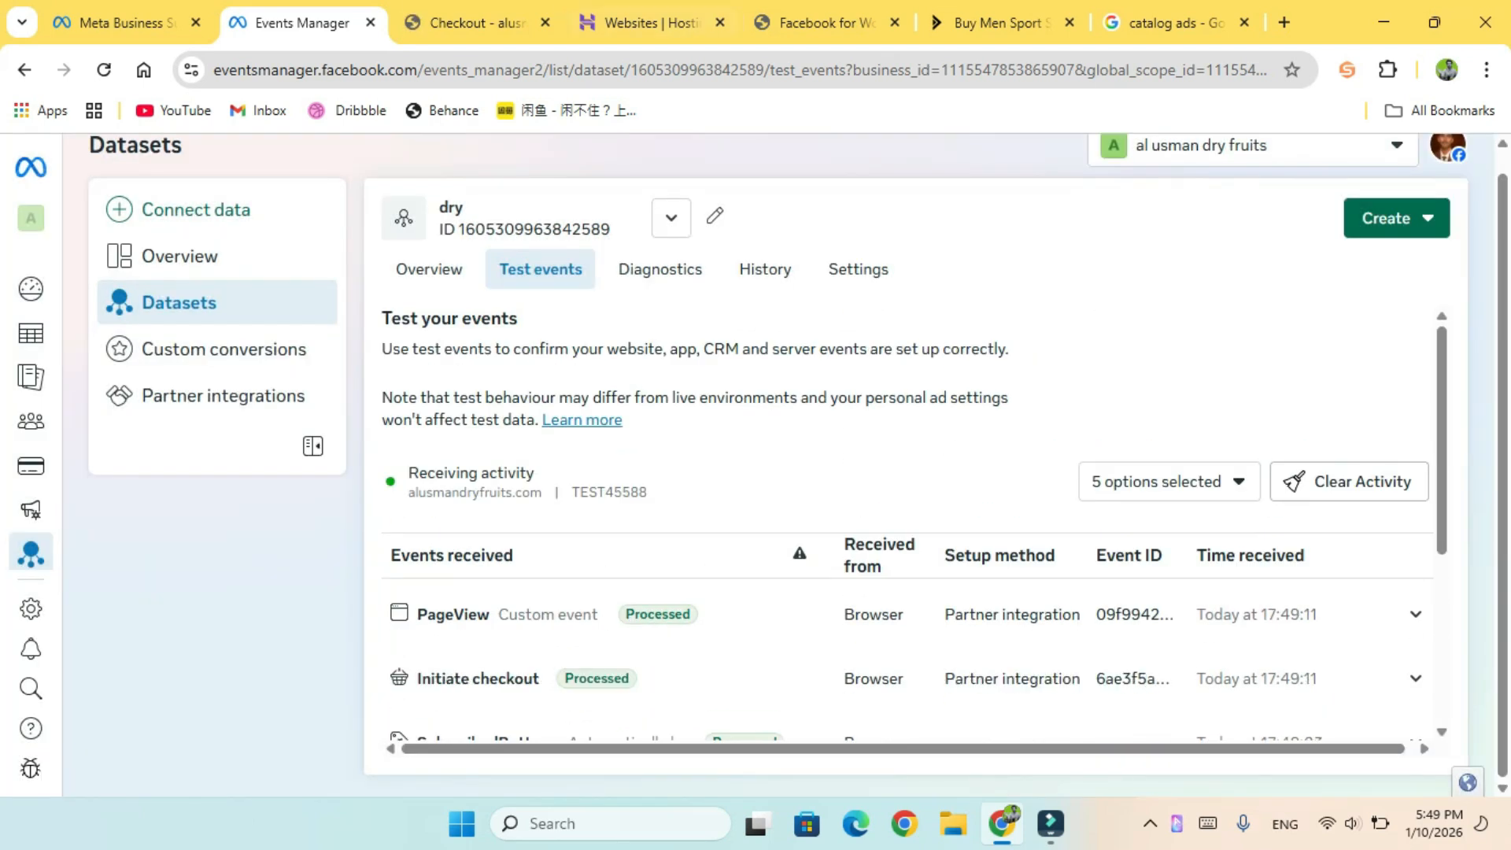
Step: Look through the test events list for the events sent by the checkout page
click(650, 22)
click(477, 23)
click(299, 23)
scroll(913, 527, down, 5)
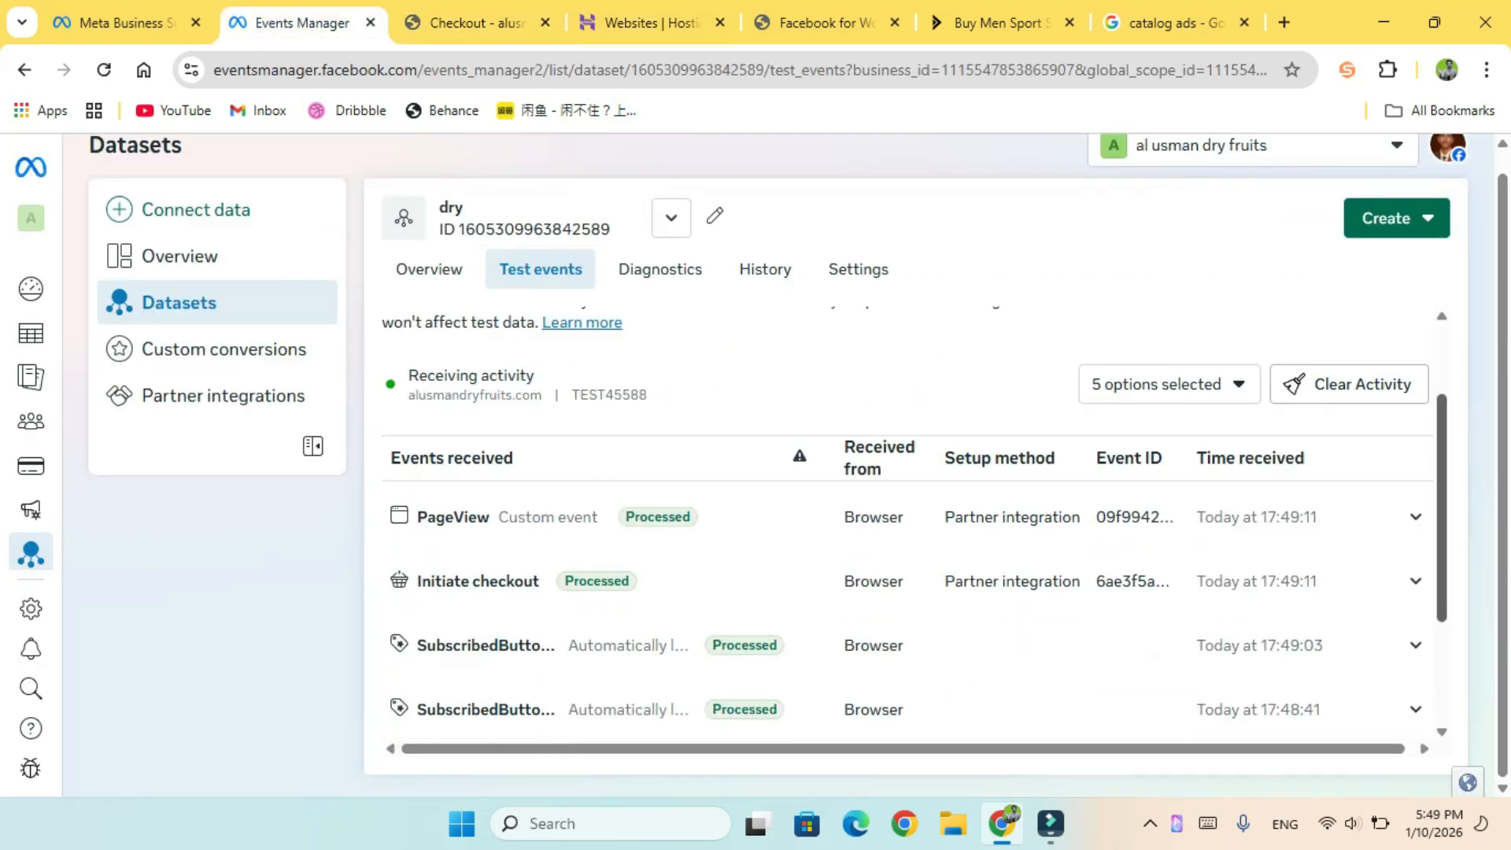
scroll(913, 519, up, 3)
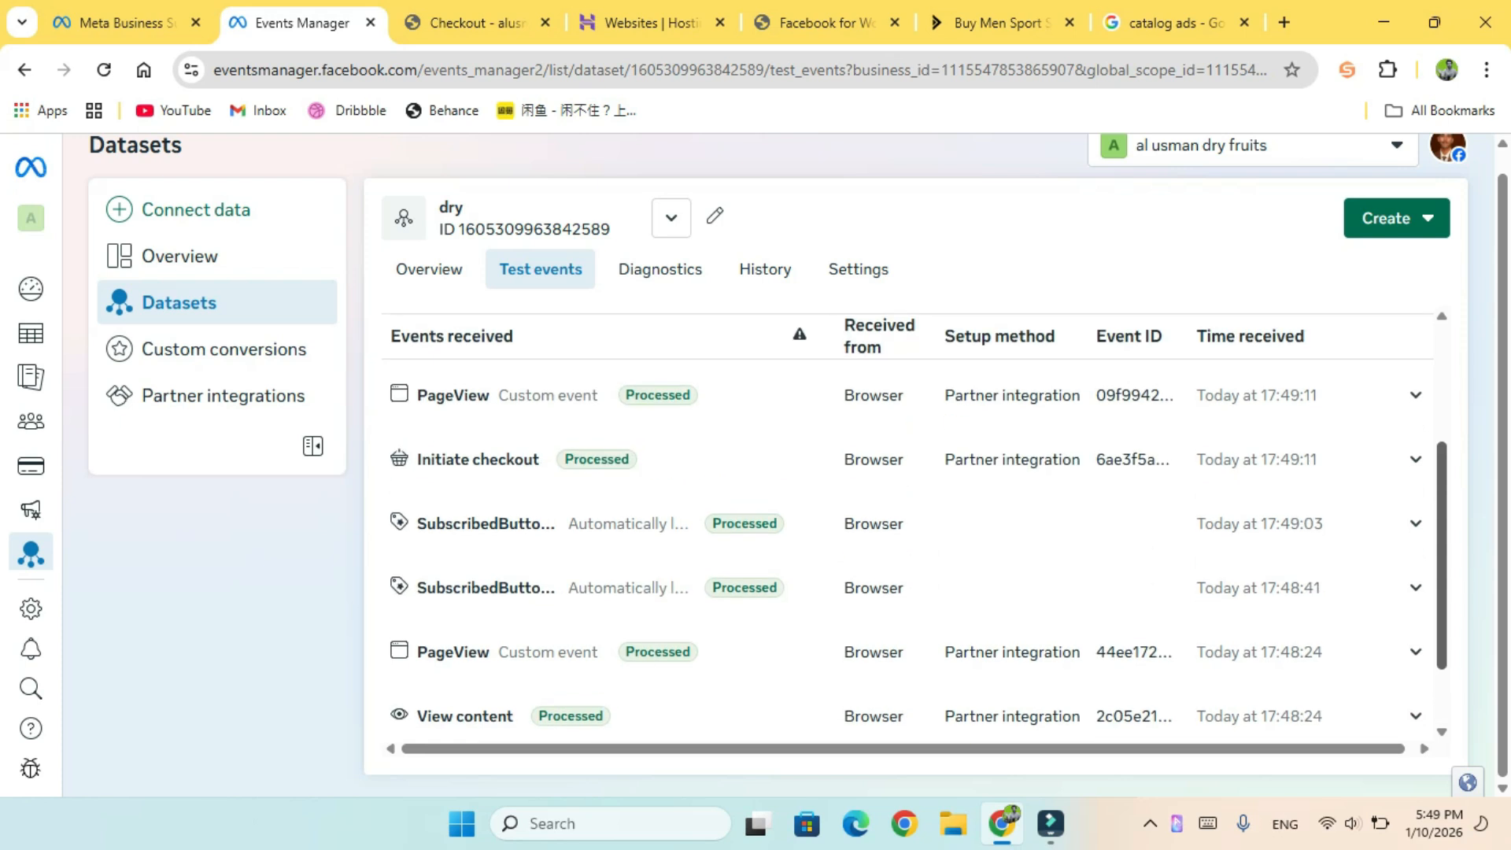
Step: Review the billing and order form on the store's checkout page and return to the dataset's test events
click(476, 23)
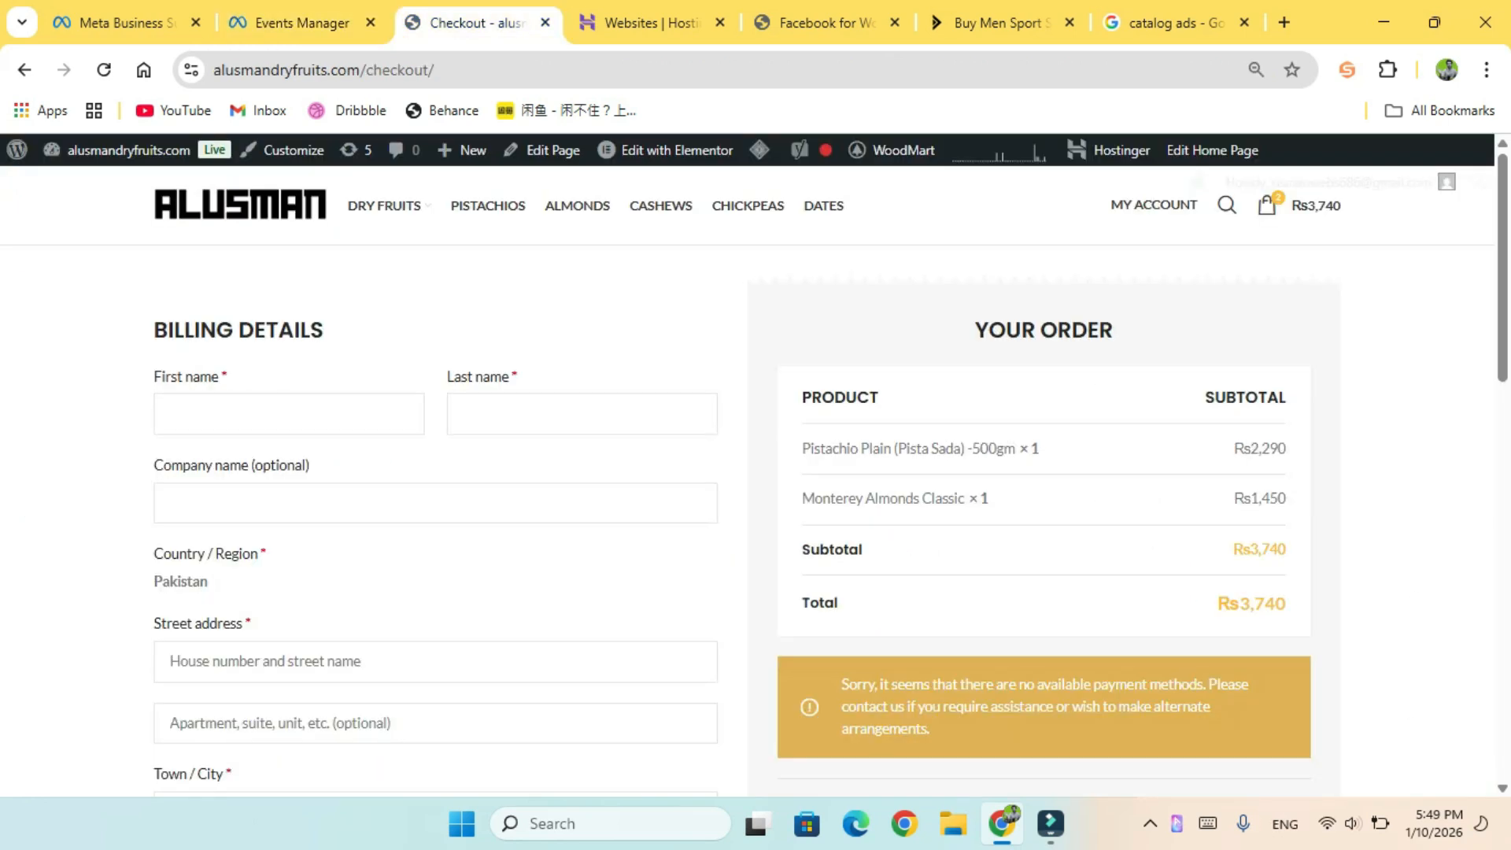
scroll(831, 477, down, 5)
scroll(831, 477, up, 2)
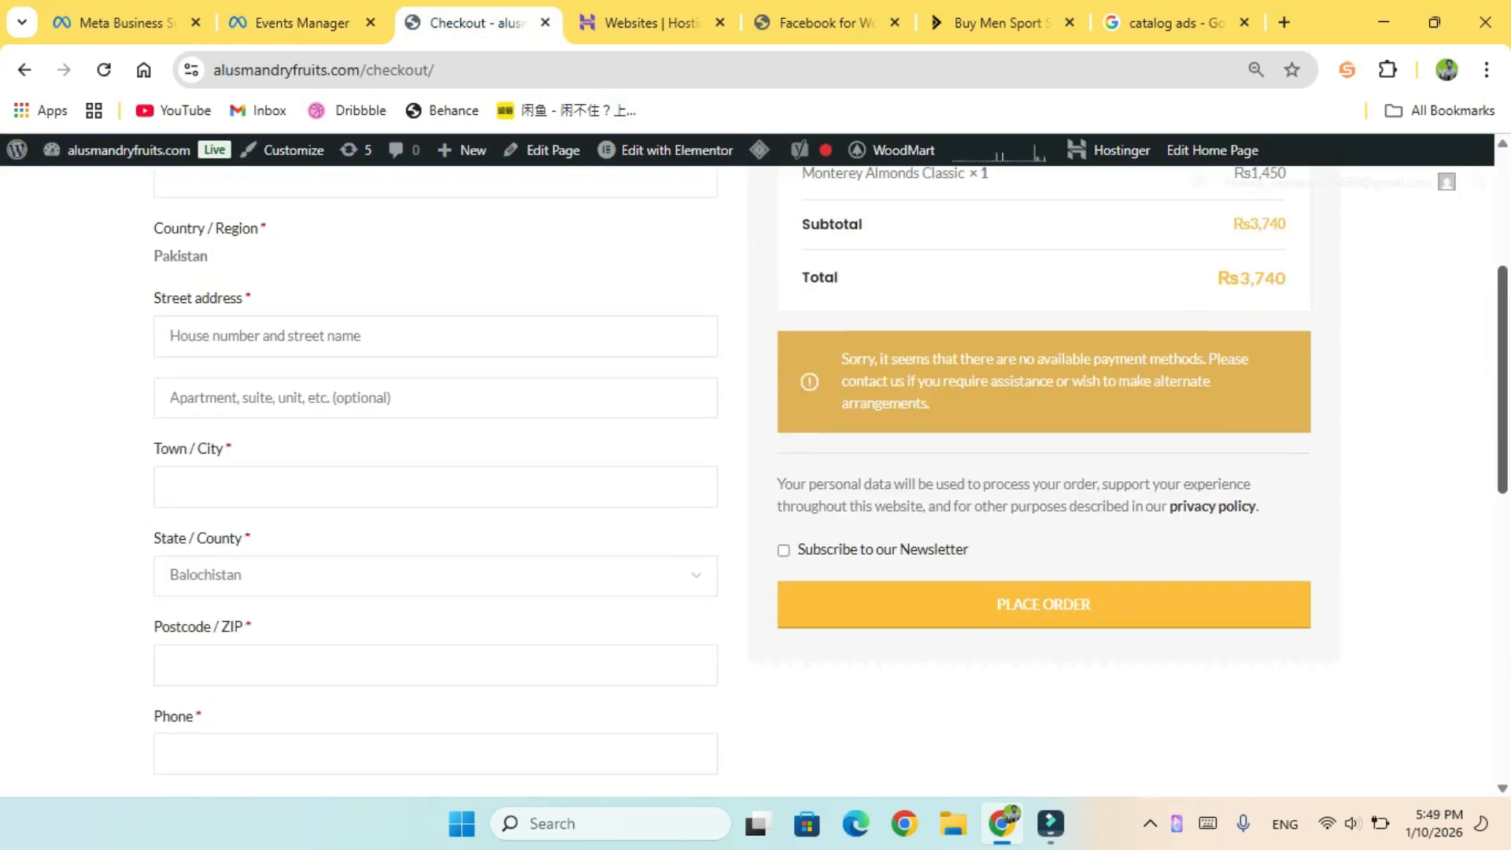
click(289, 23)
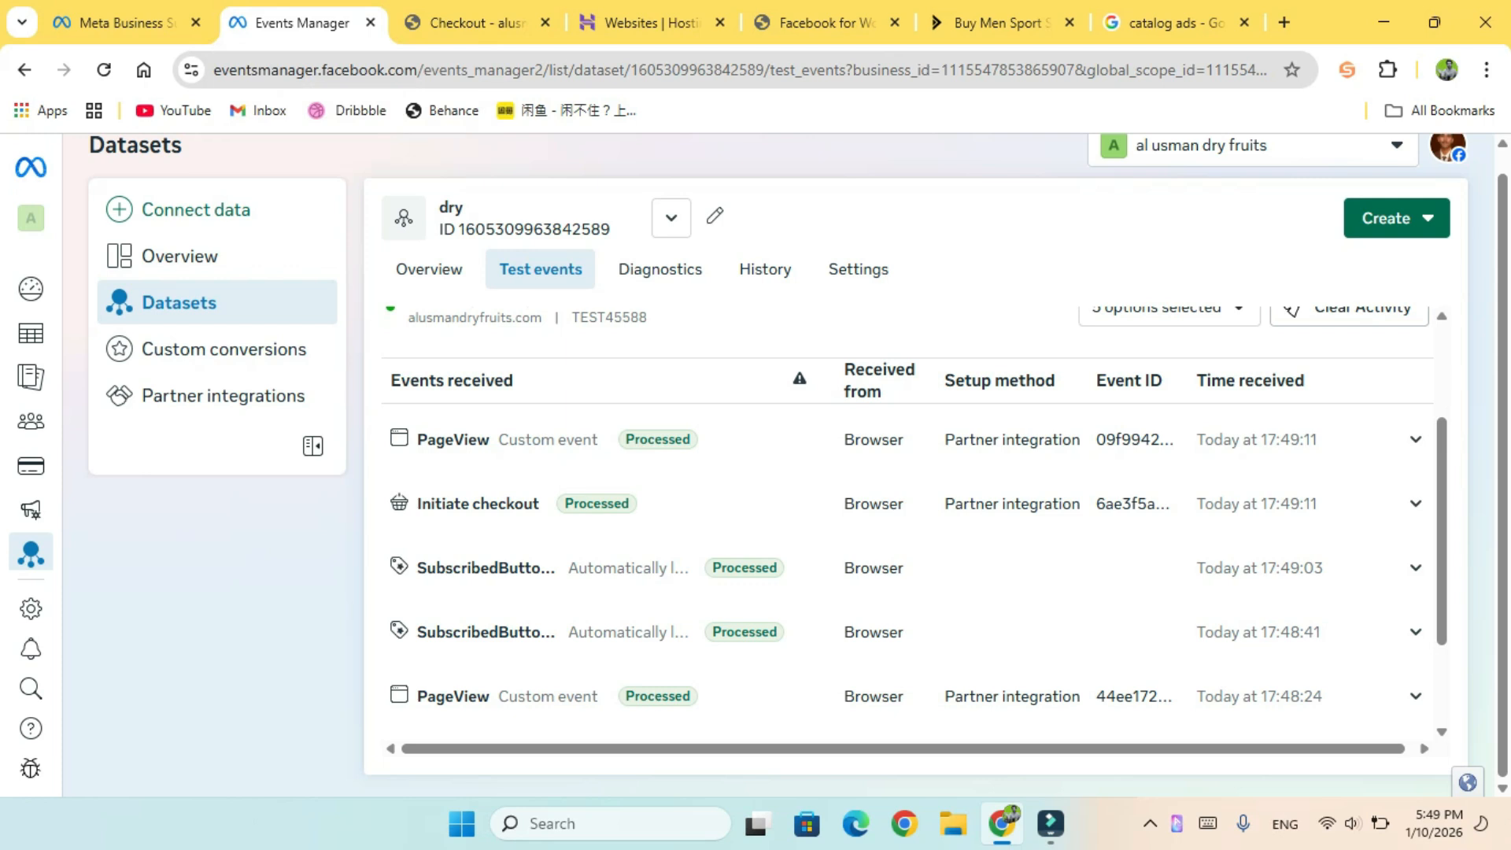
mouse_move(33, 378)
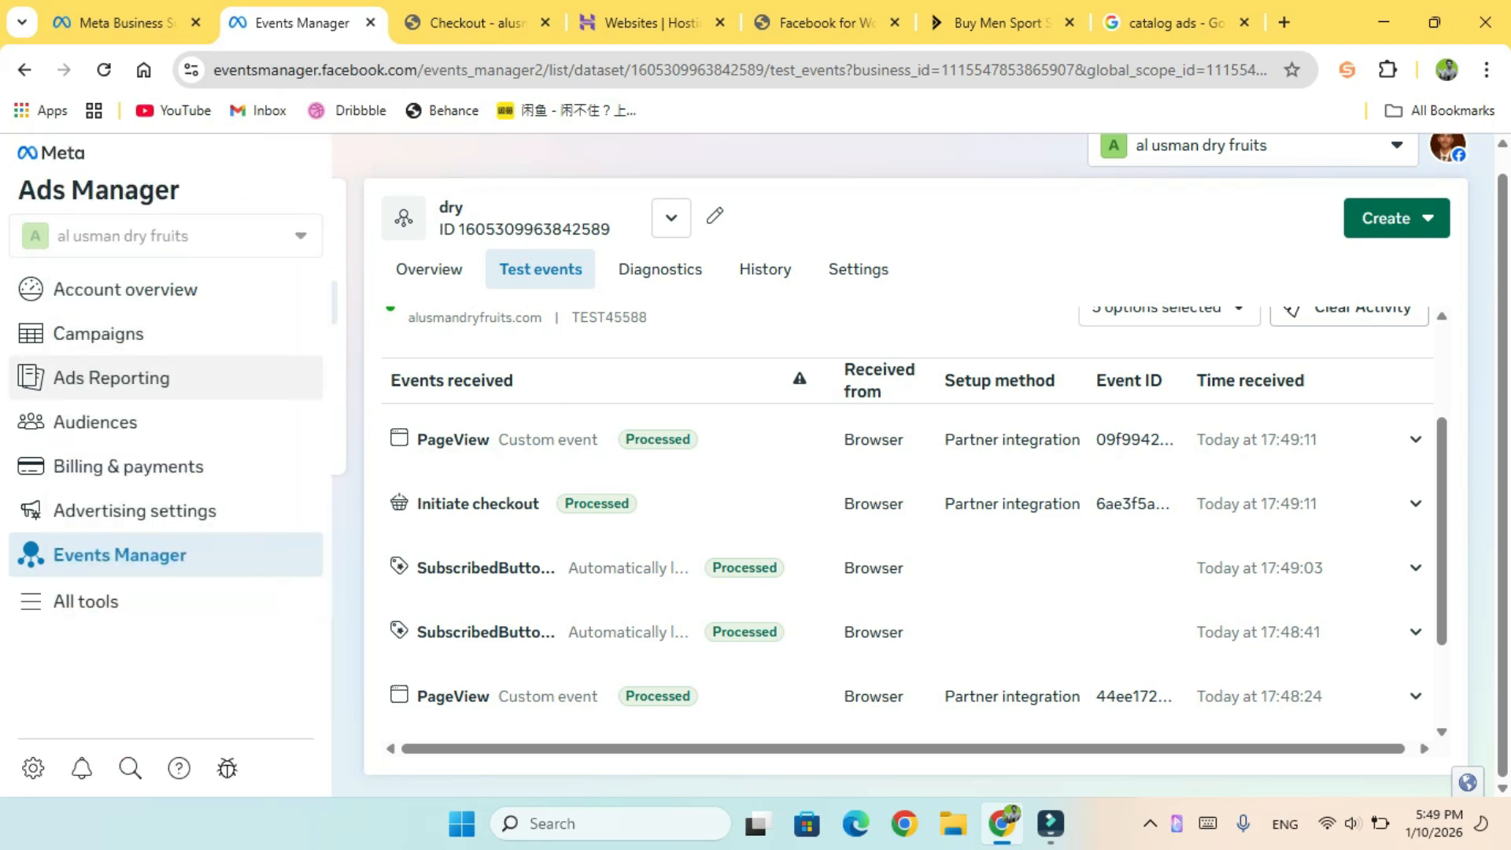
Step: Go from Events Manager to Commerce Manager and open the product list of the Alusmandryfruits.com catalogue
click(97, 333)
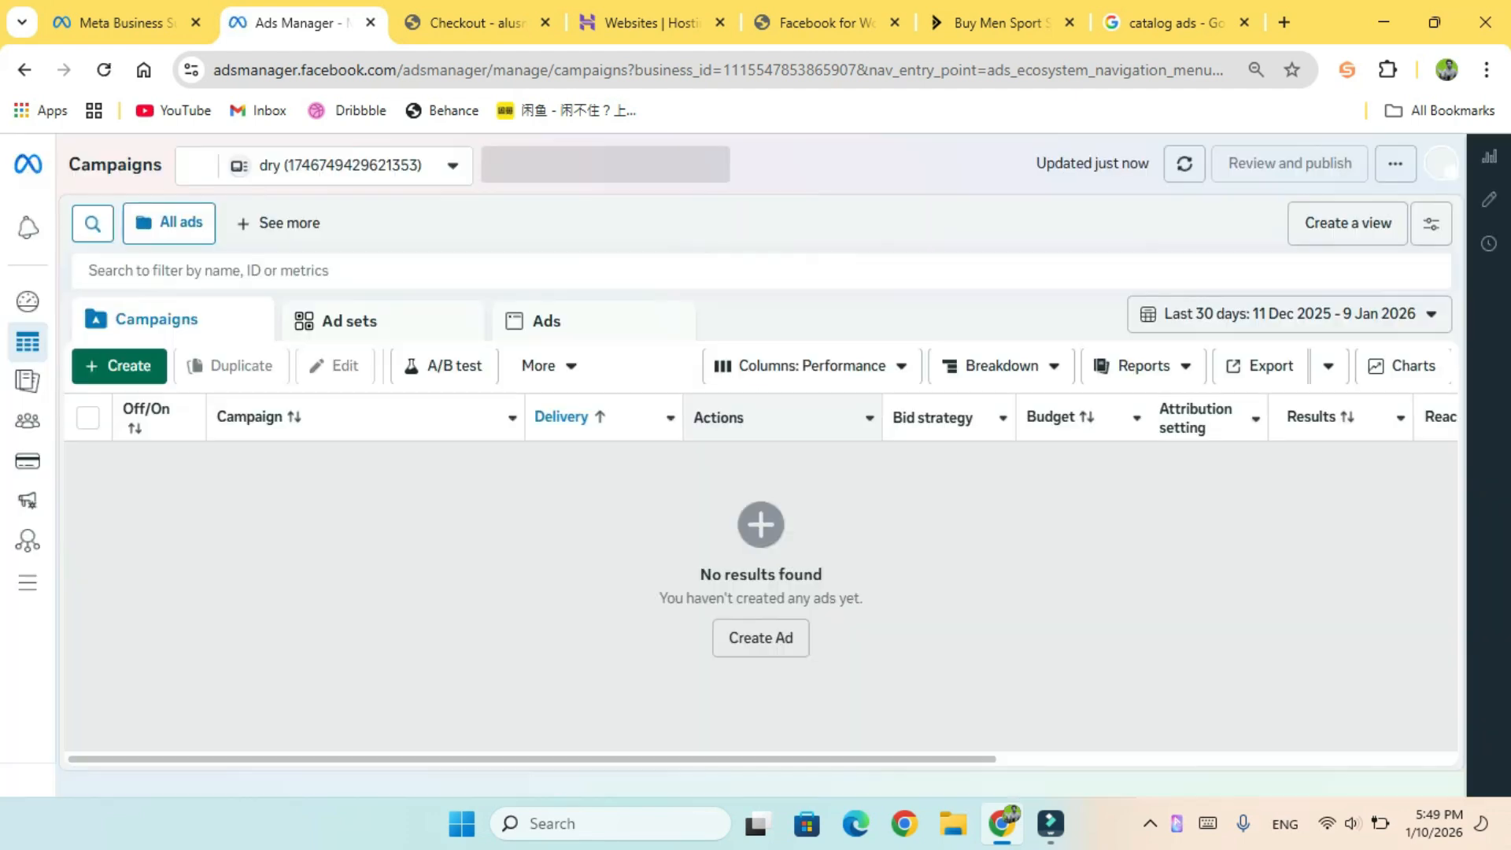
mouse_move(28, 581)
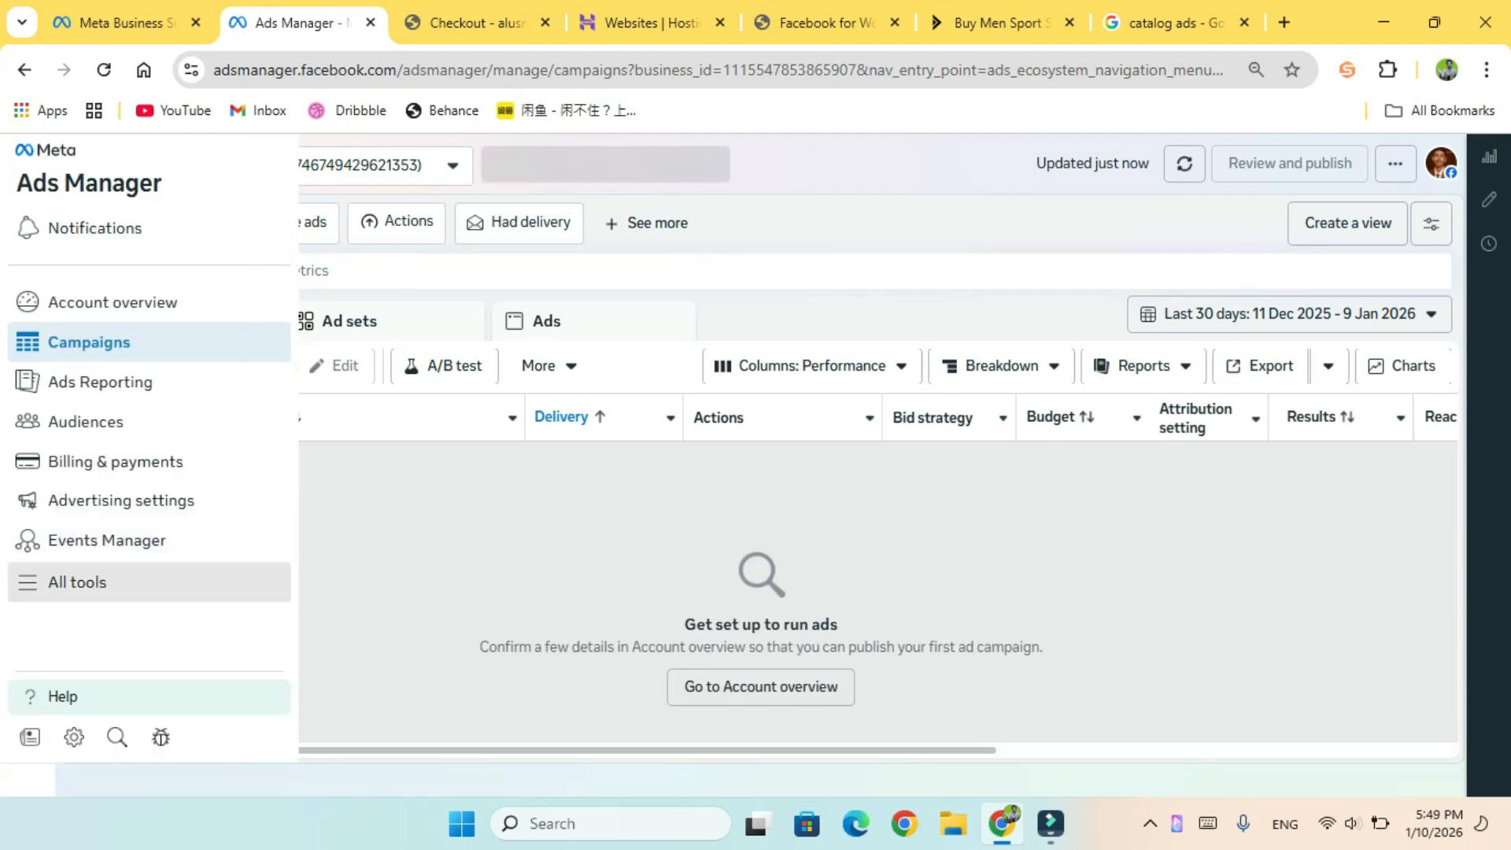
click(77, 581)
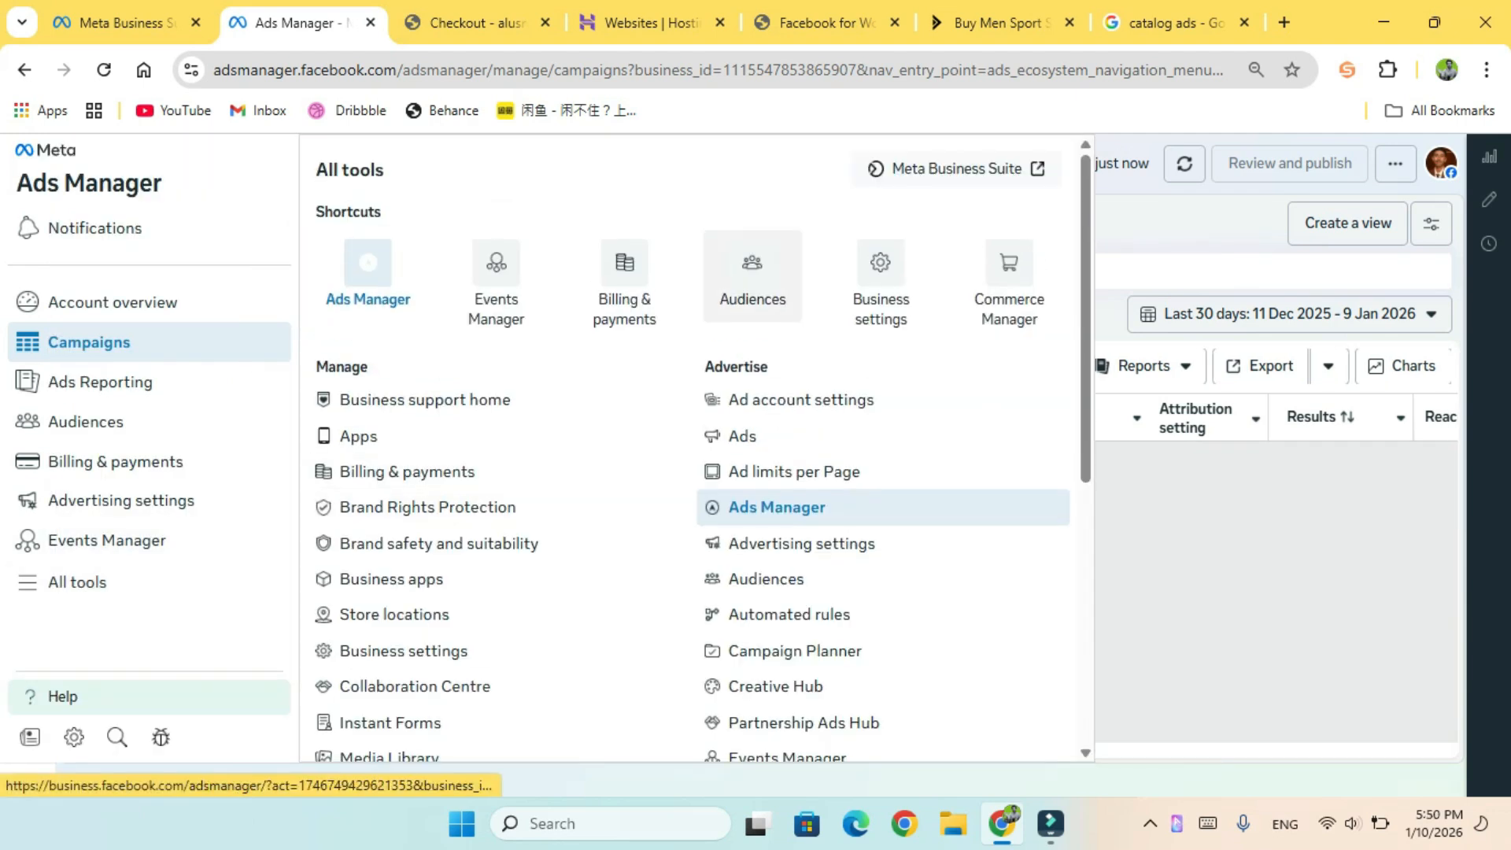
click(1009, 275)
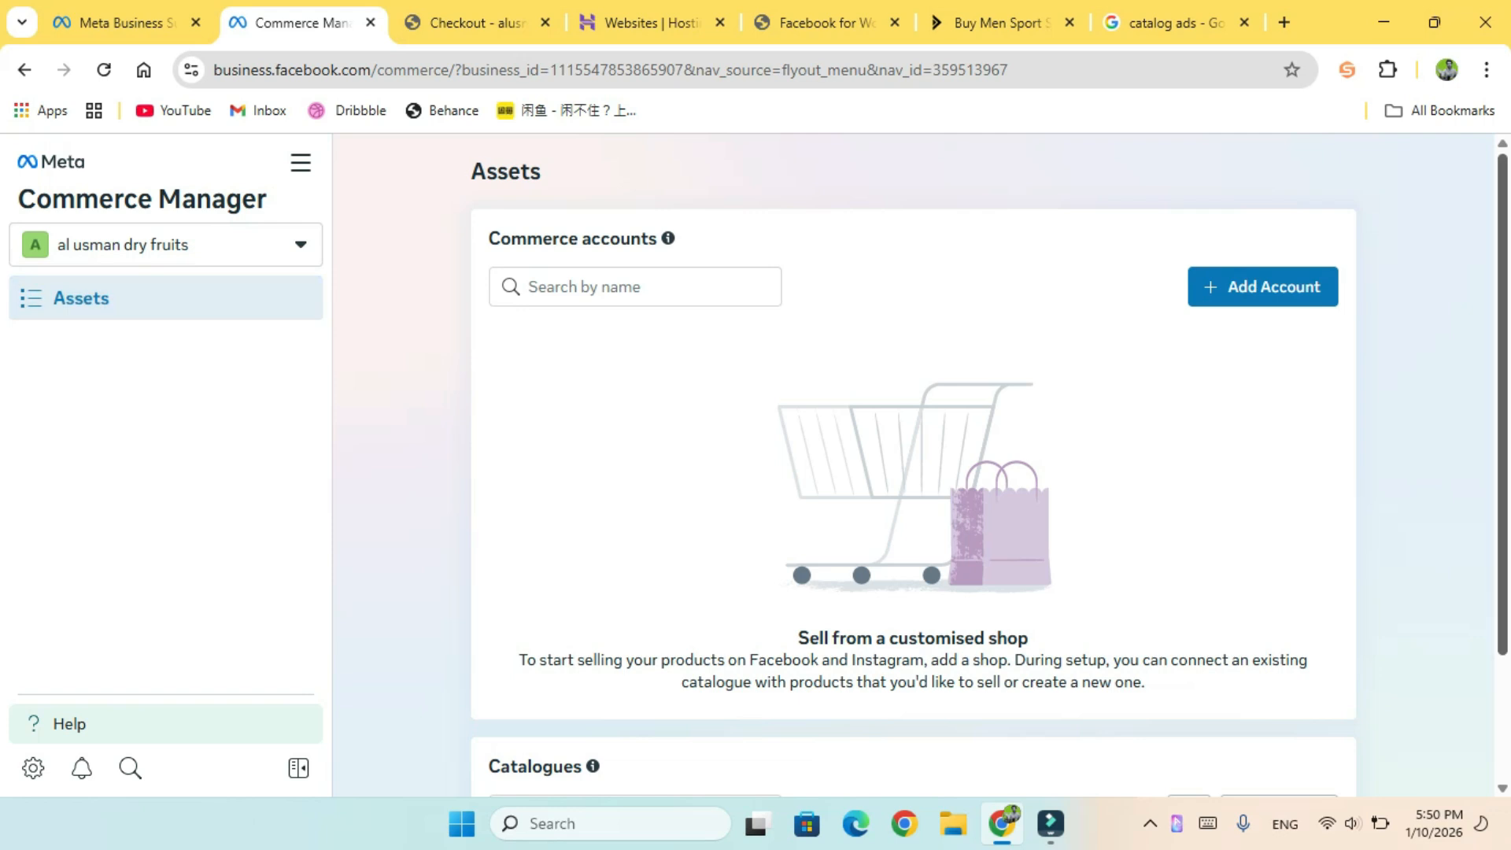
scroll(912, 464, down, 2)
click(677, 710)
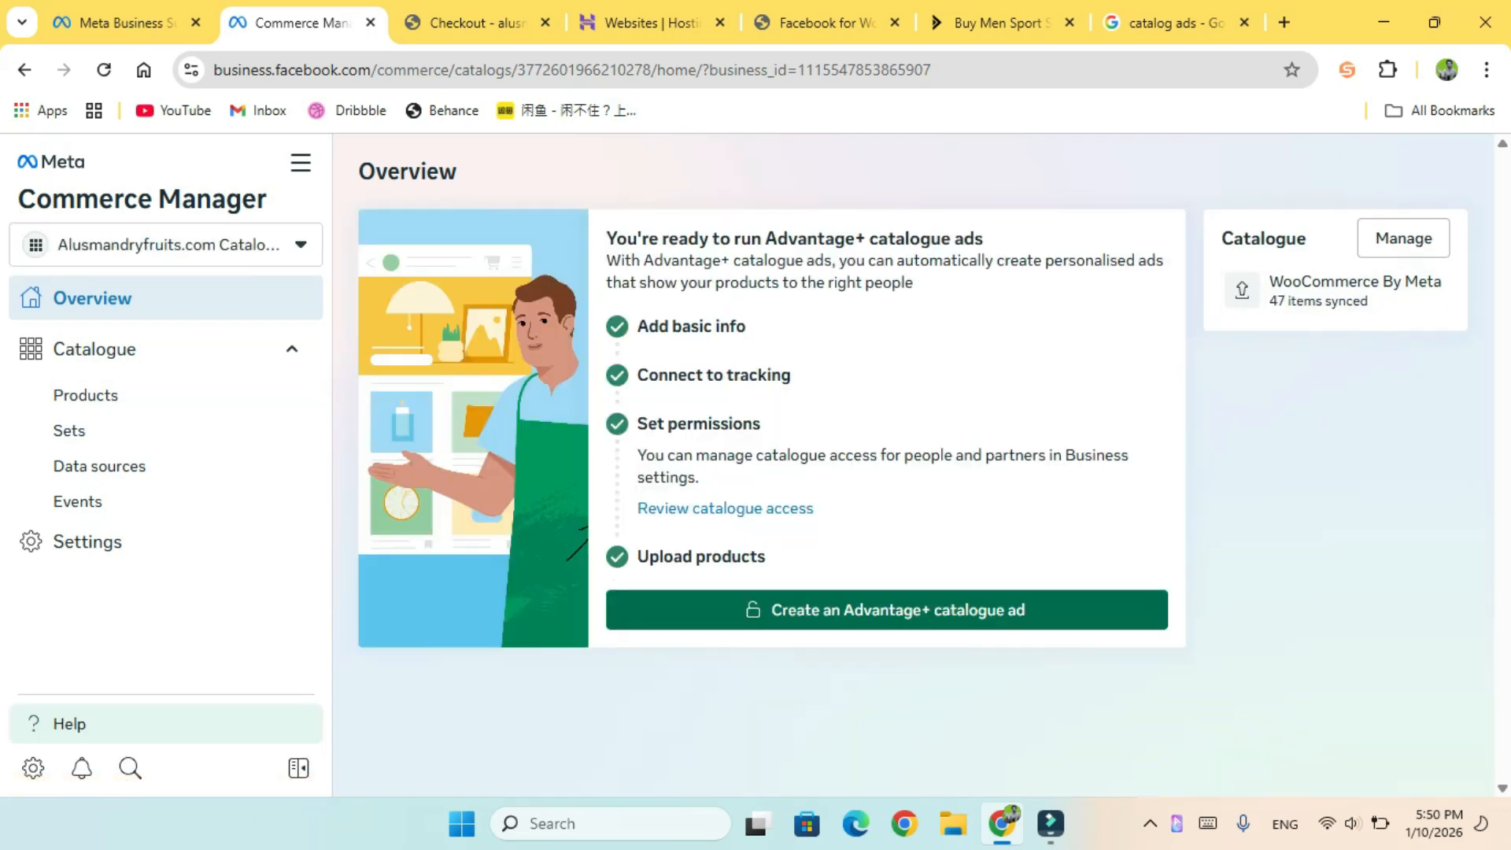
click(86, 396)
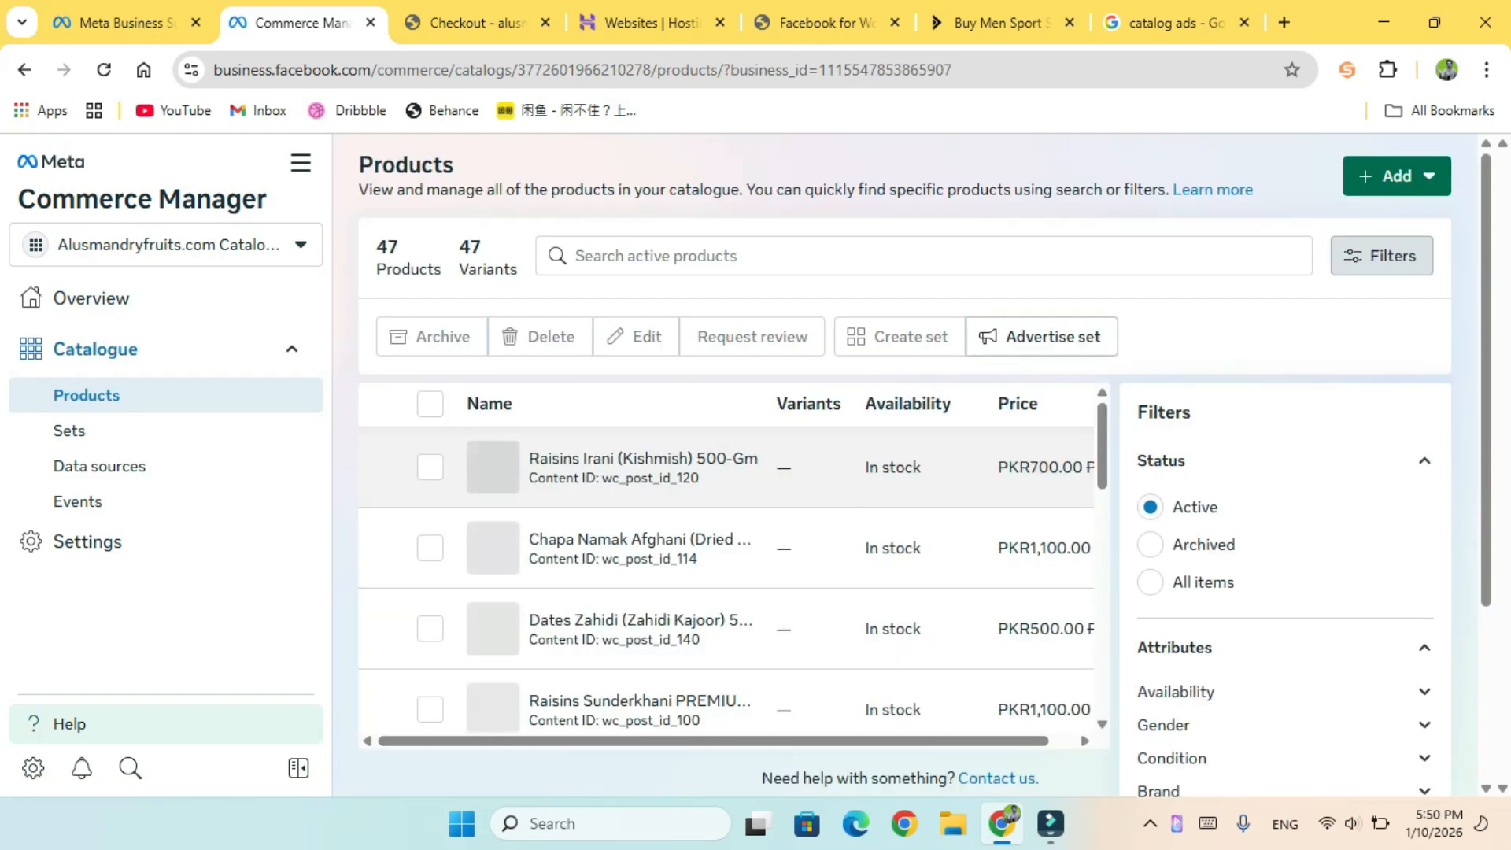
Step: Advertise the catalogue's product set using the dry ad account
click(1041, 337)
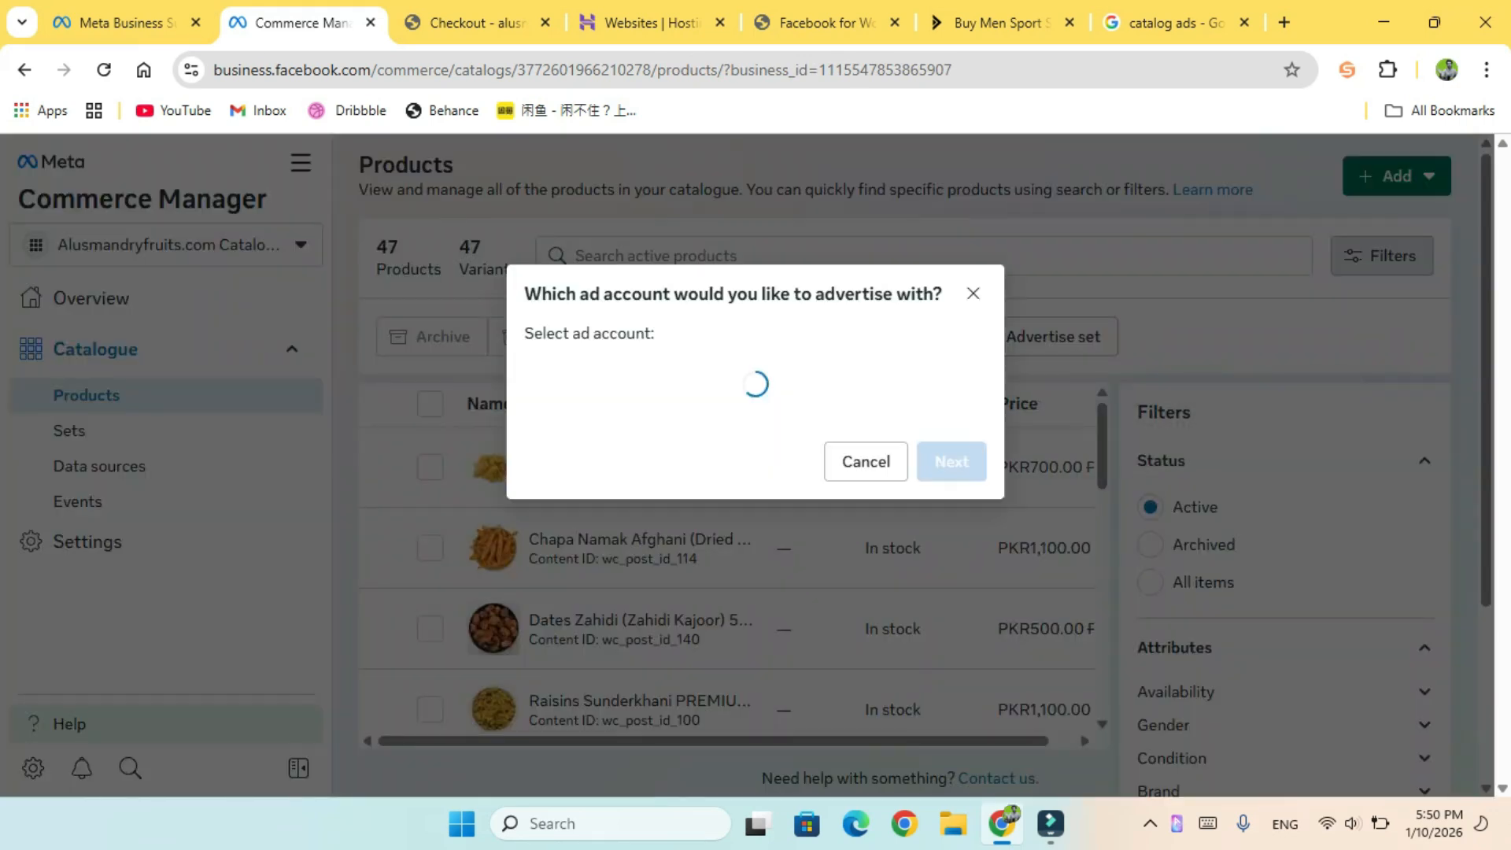
click(551, 392)
click(745, 519)
click(951, 457)
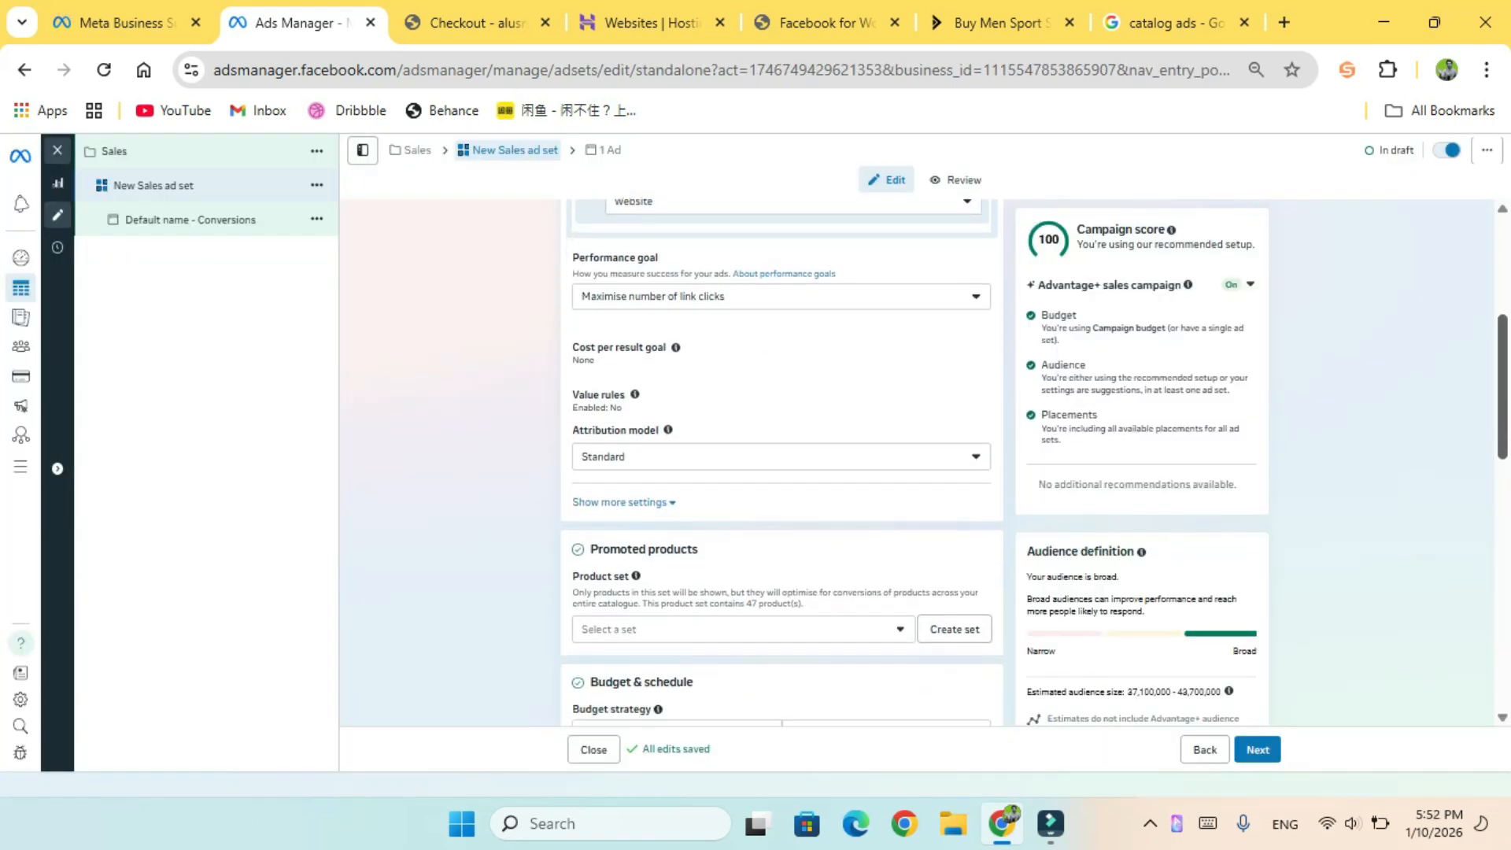
Step: Review the ad set's settings and start a new product set named "new" for its promoted products
scroll(781, 464, down, 8)
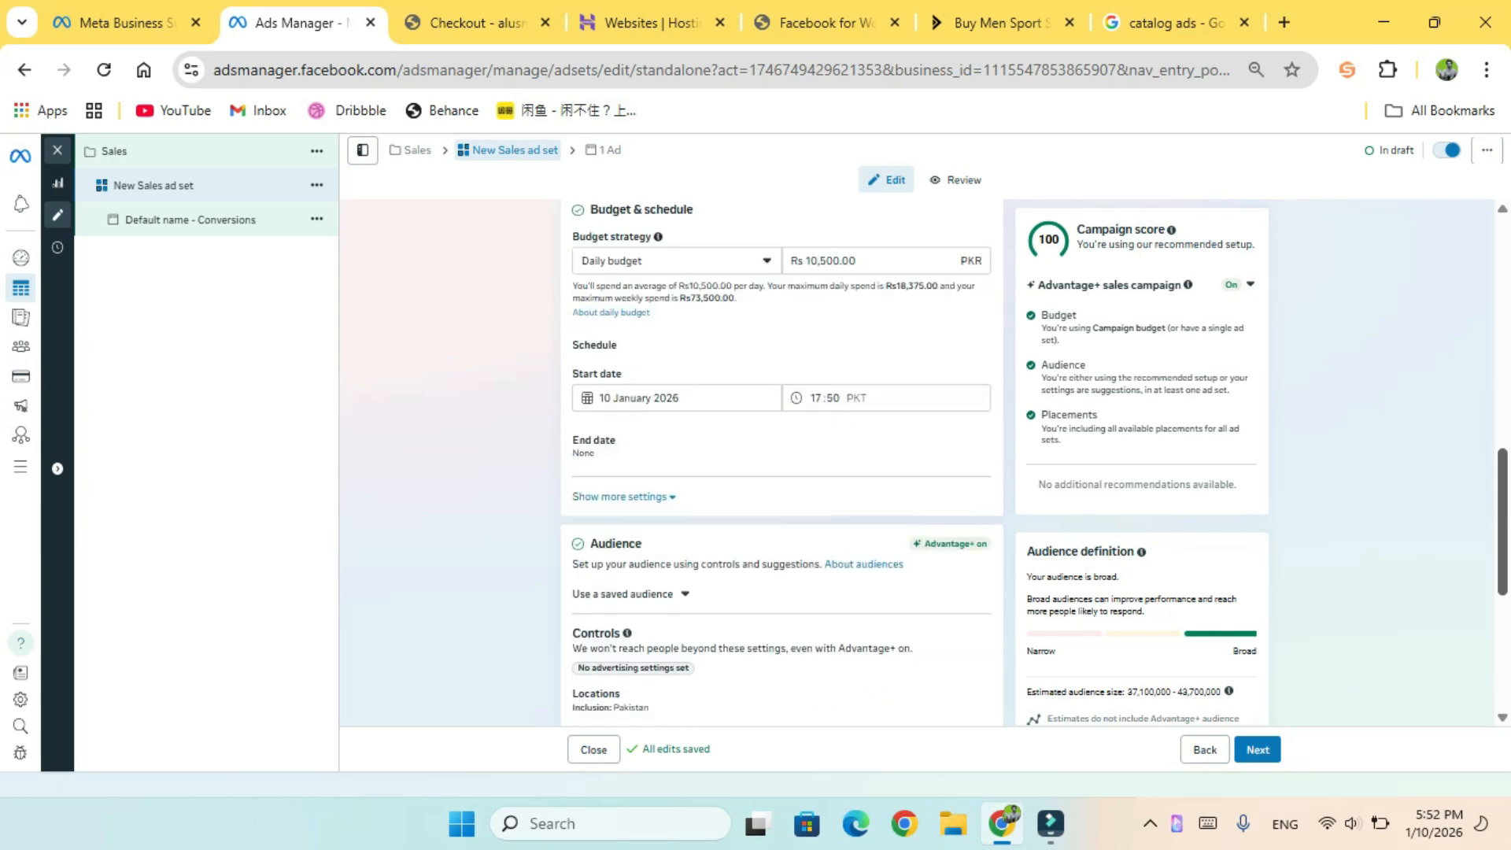
scroll(781, 465, down, 5)
scroll(781, 464, up, 5)
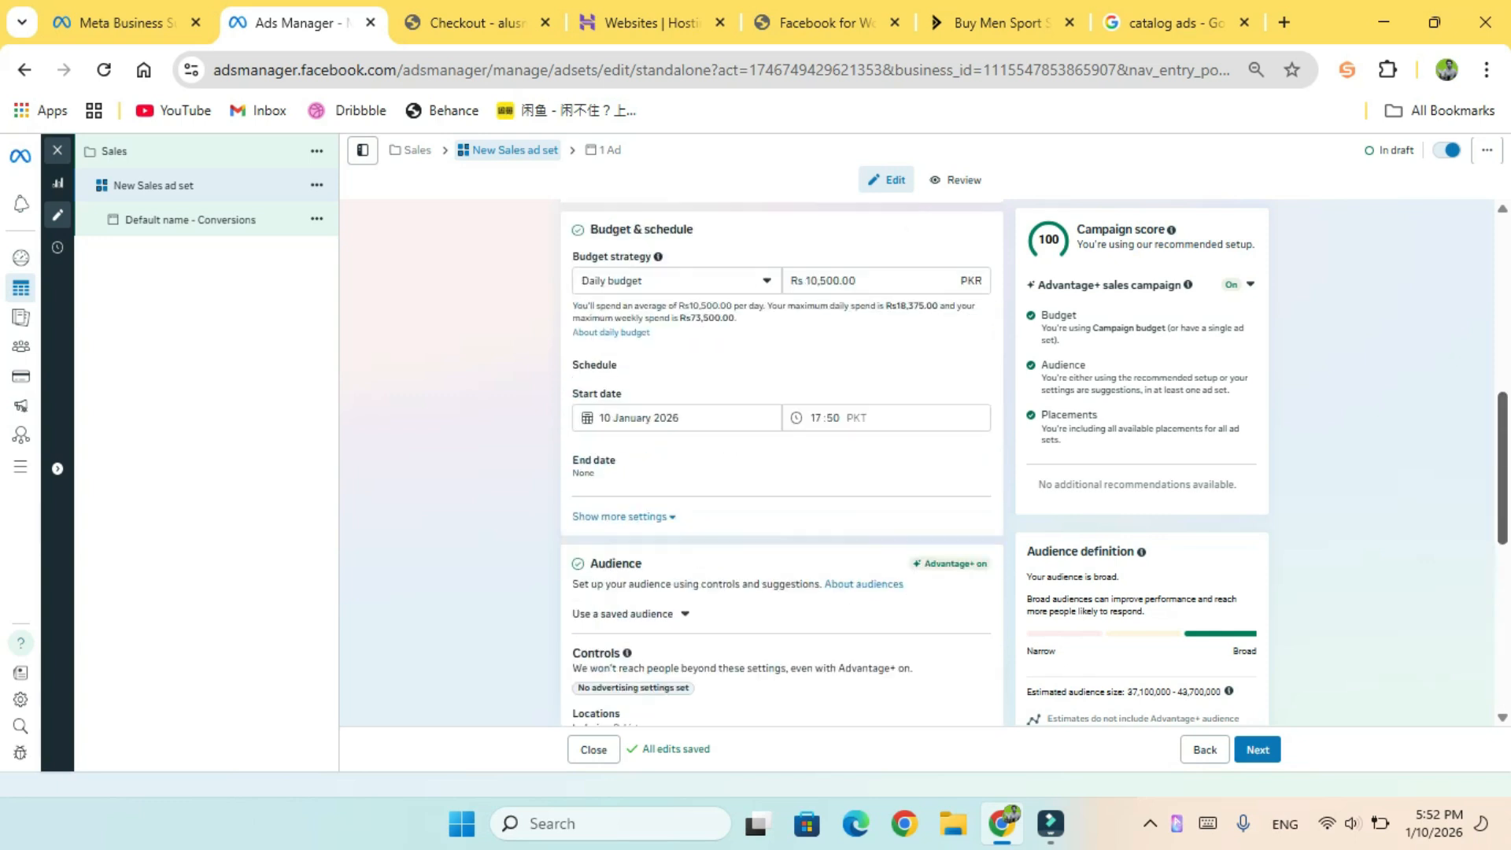
scroll(781, 465, up, 3)
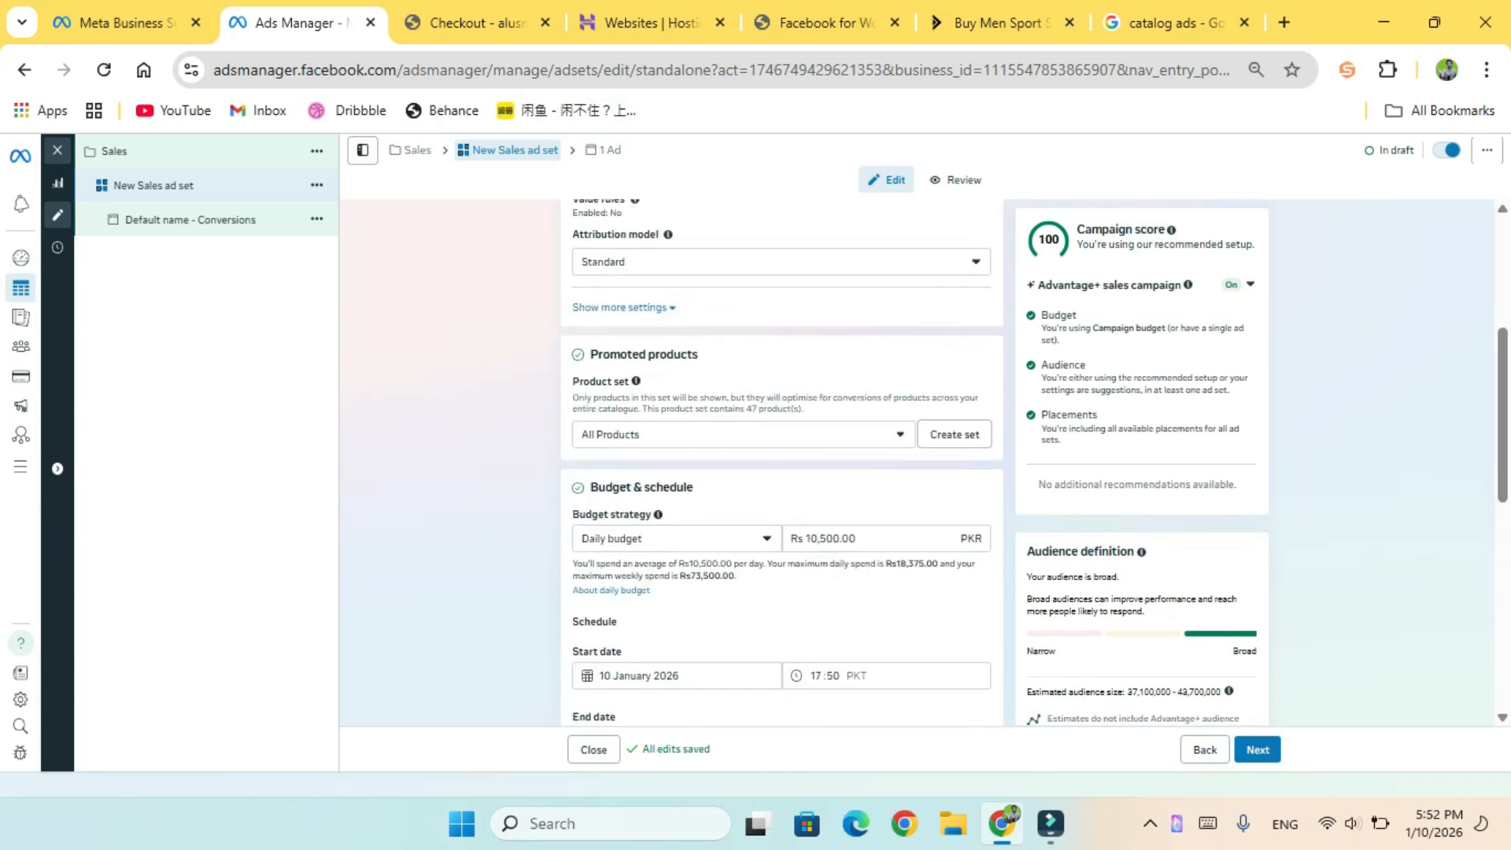
click(743, 434)
click(955, 435)
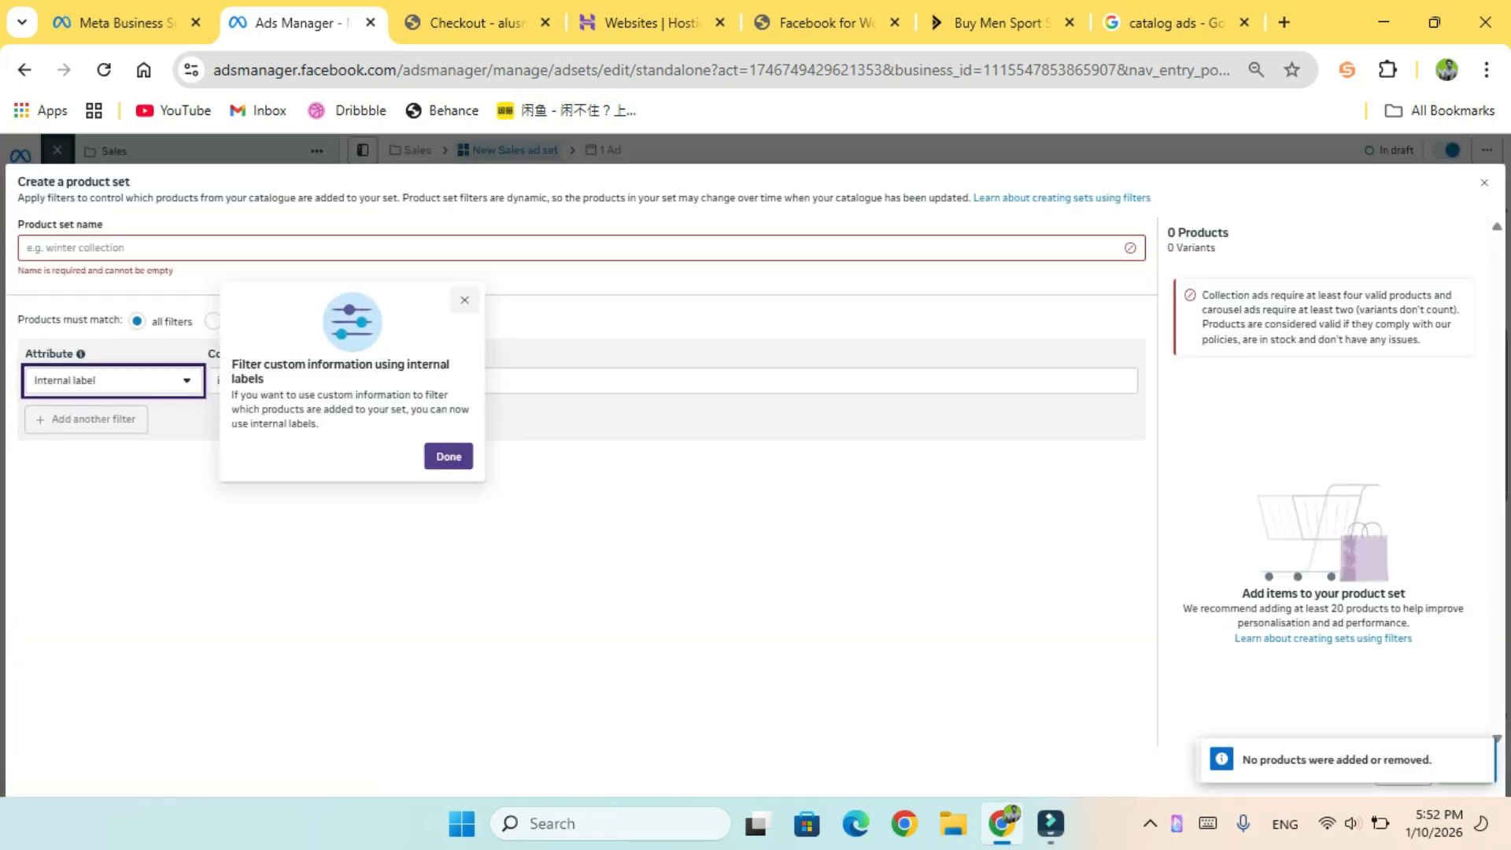
click(465, 300)
text(new)
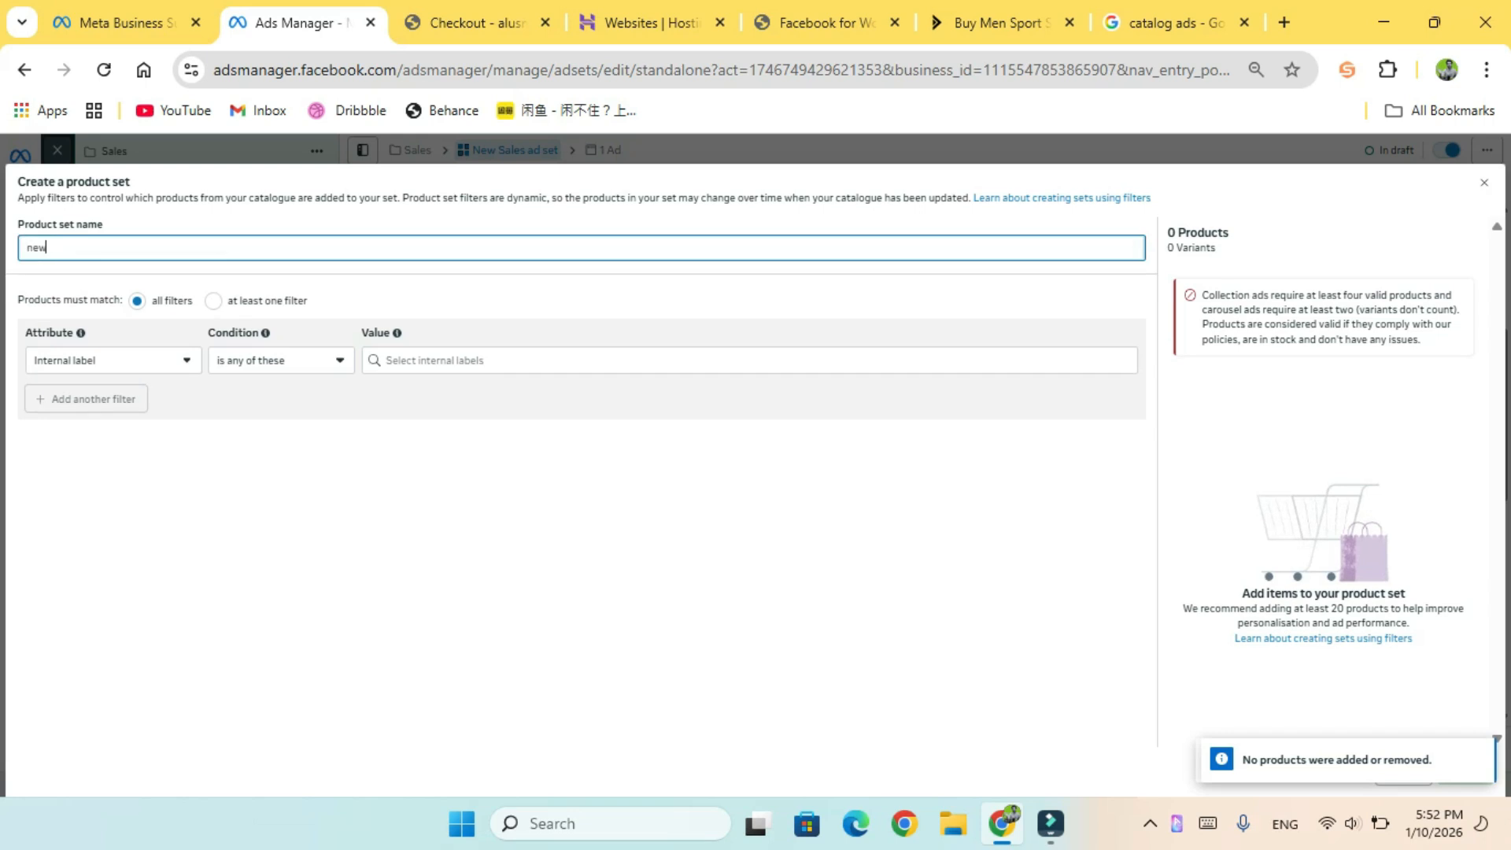
Step: Make the product set match at least one filter and use Price as the filter attribute
click(113, 360)
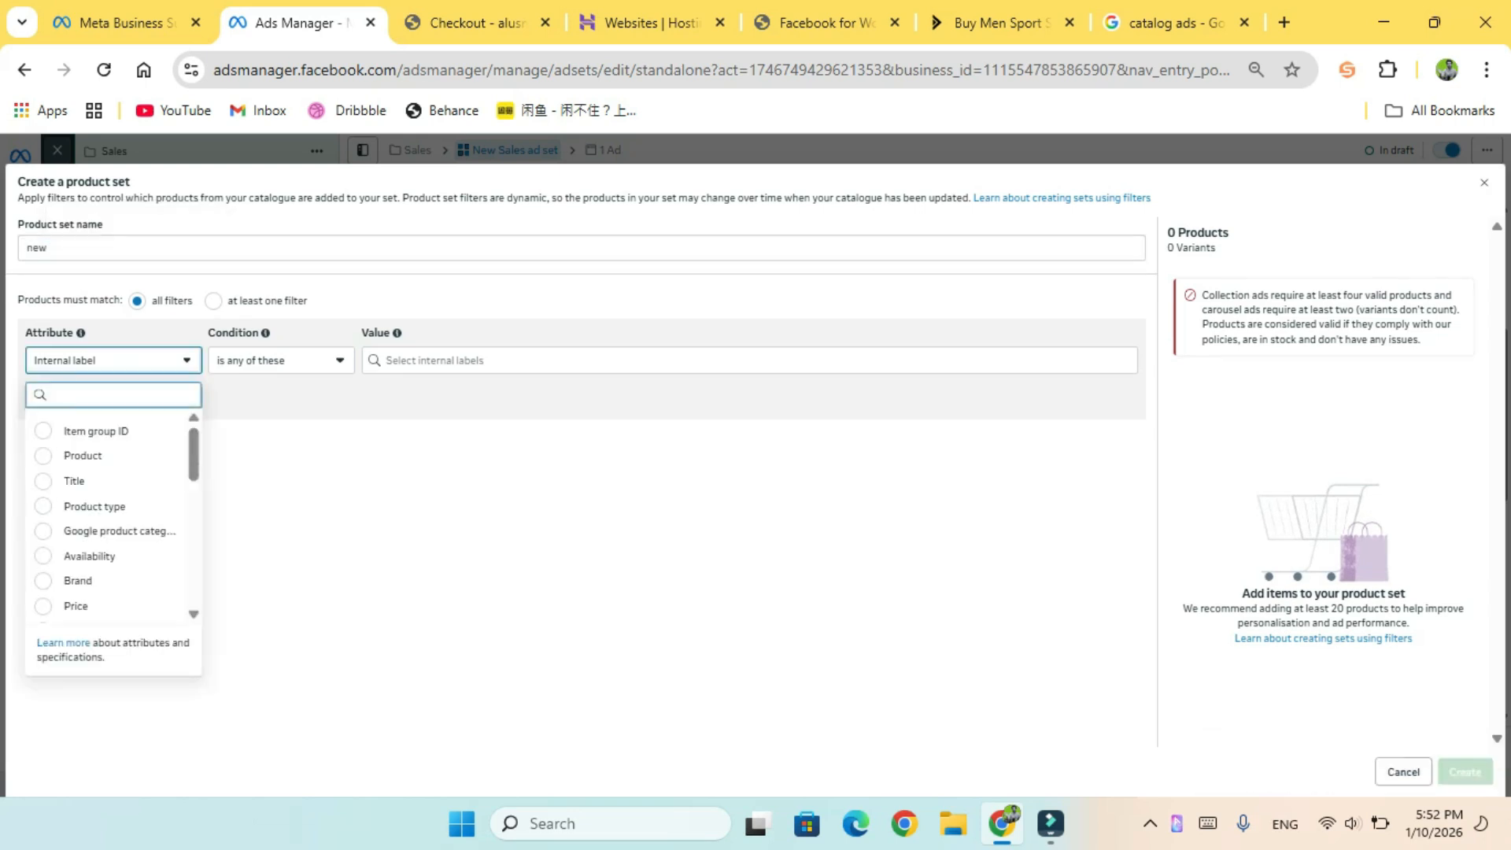
click(213, 301)
click(114, 360)
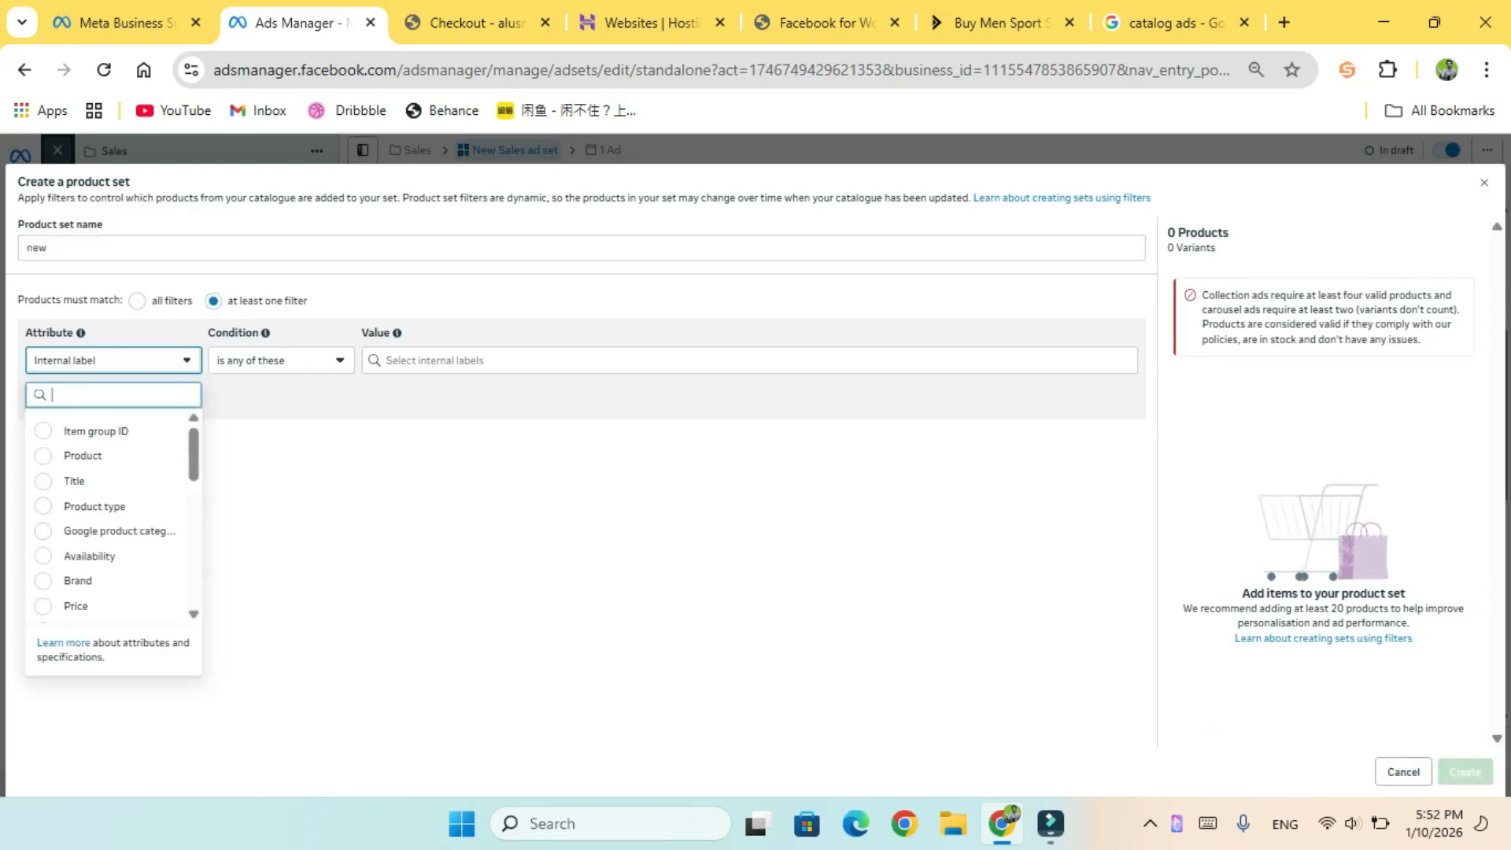
drag(194, 455, 193, 492)
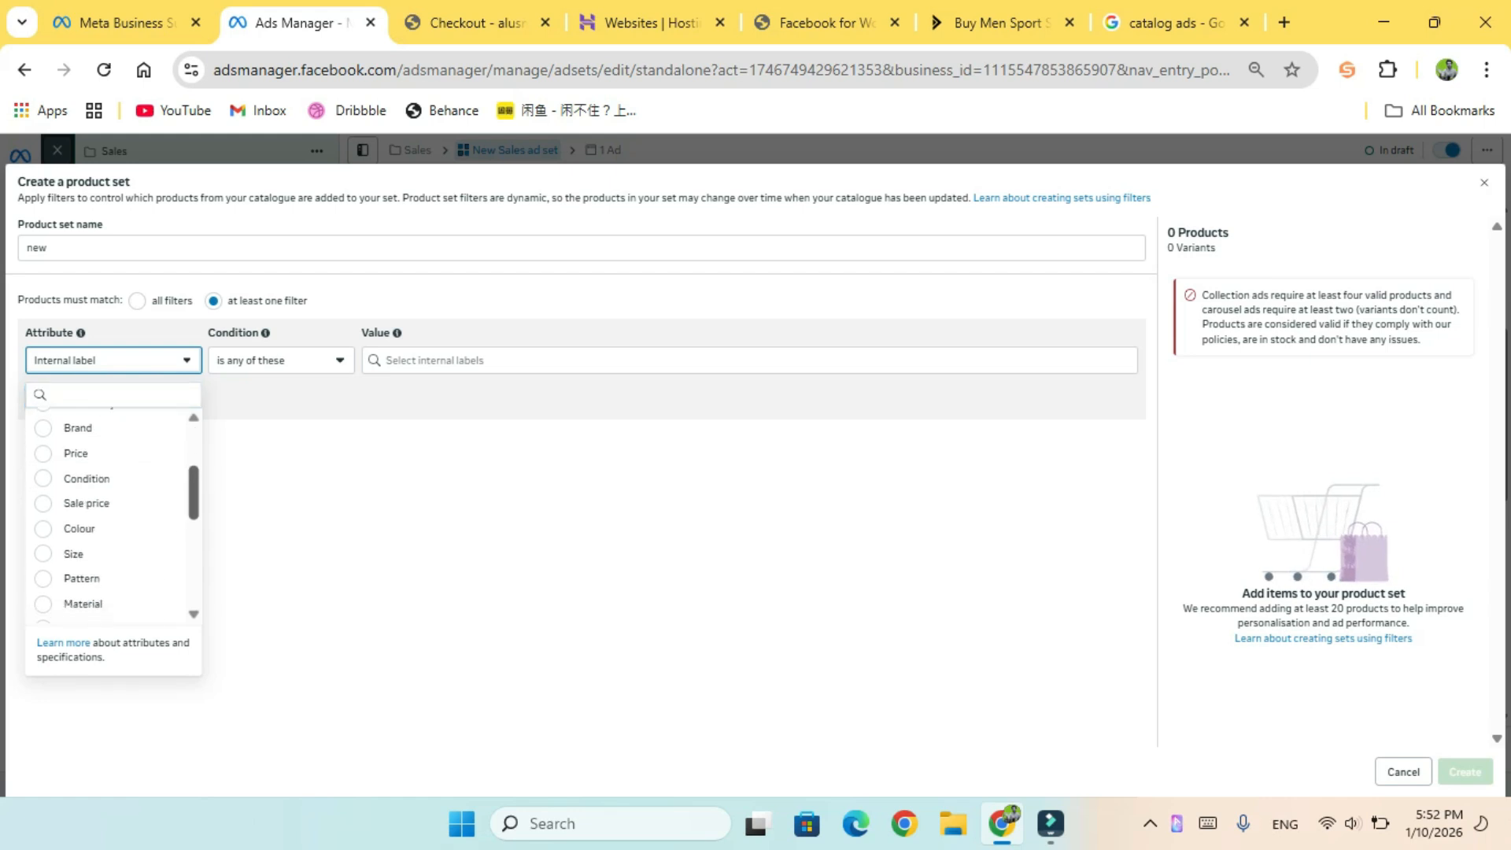
click(118, 454)
Step: Limit the set to products with a price greater than 2000 PKR and create the product set
click(398, 360)
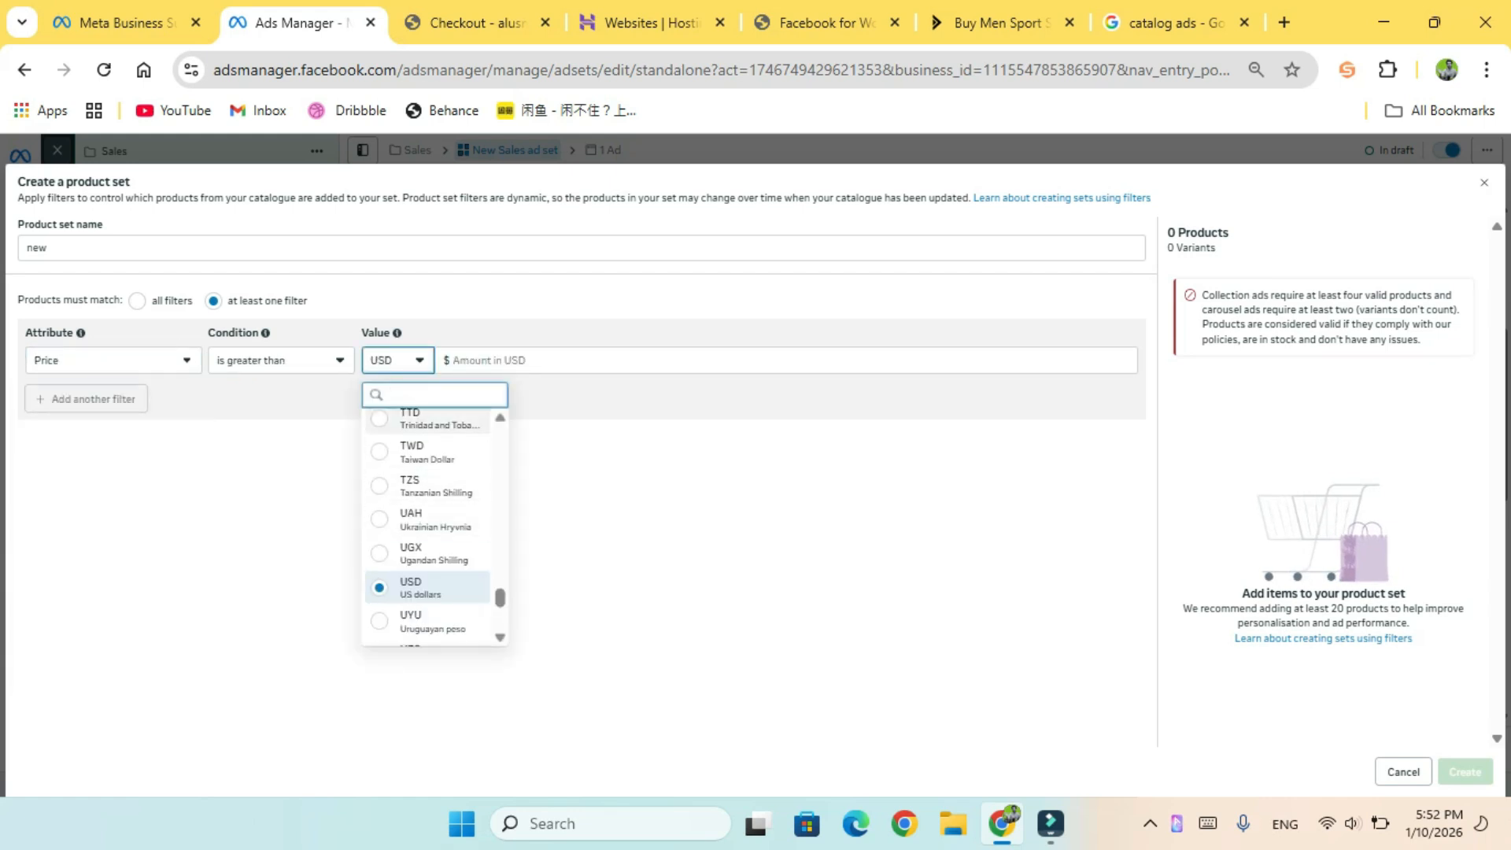
text(pk)
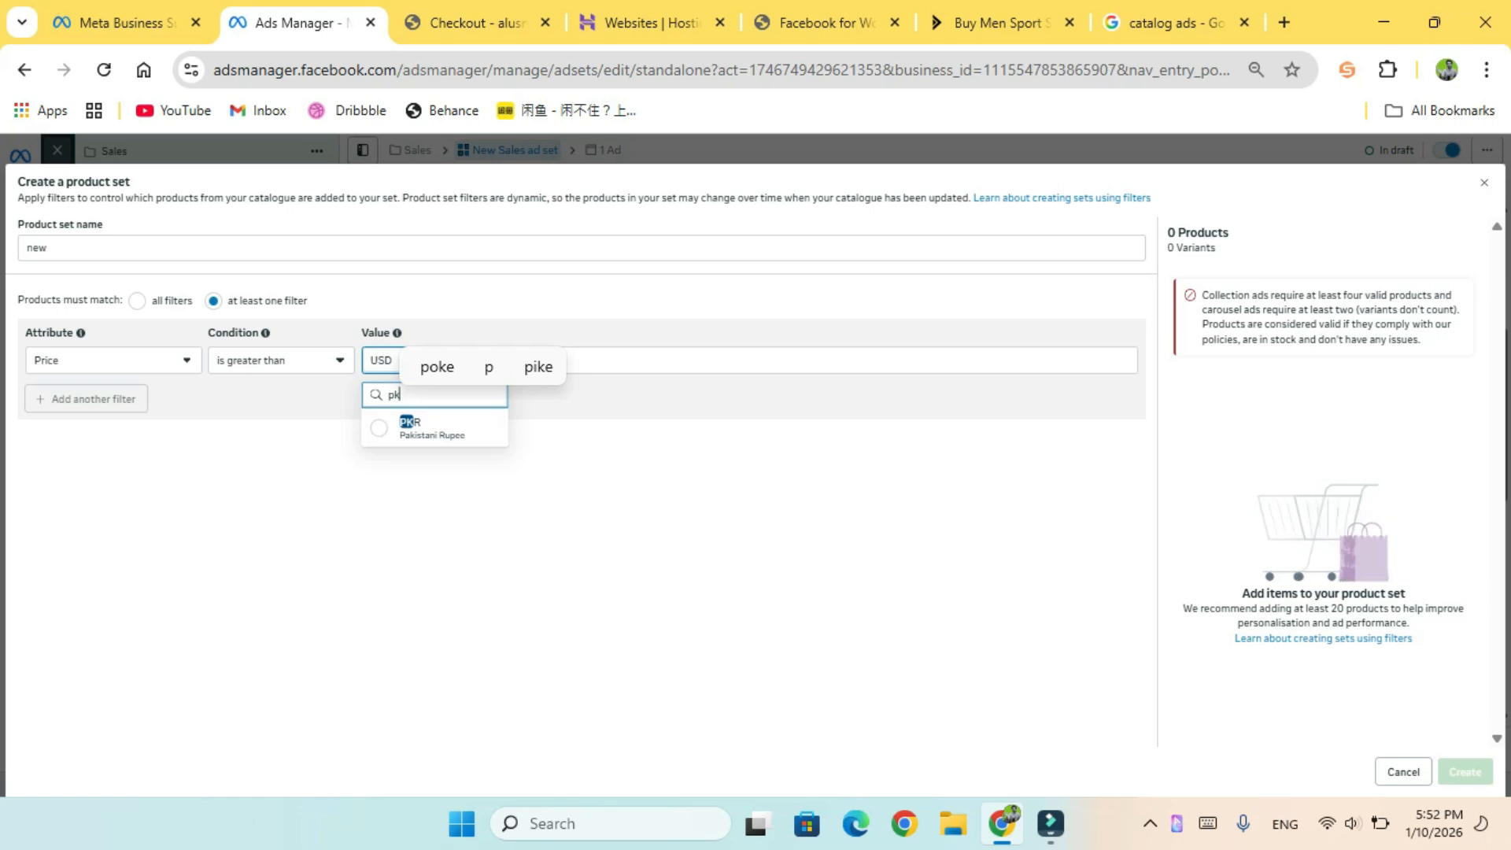
click(432, 428)
click(504, 360)
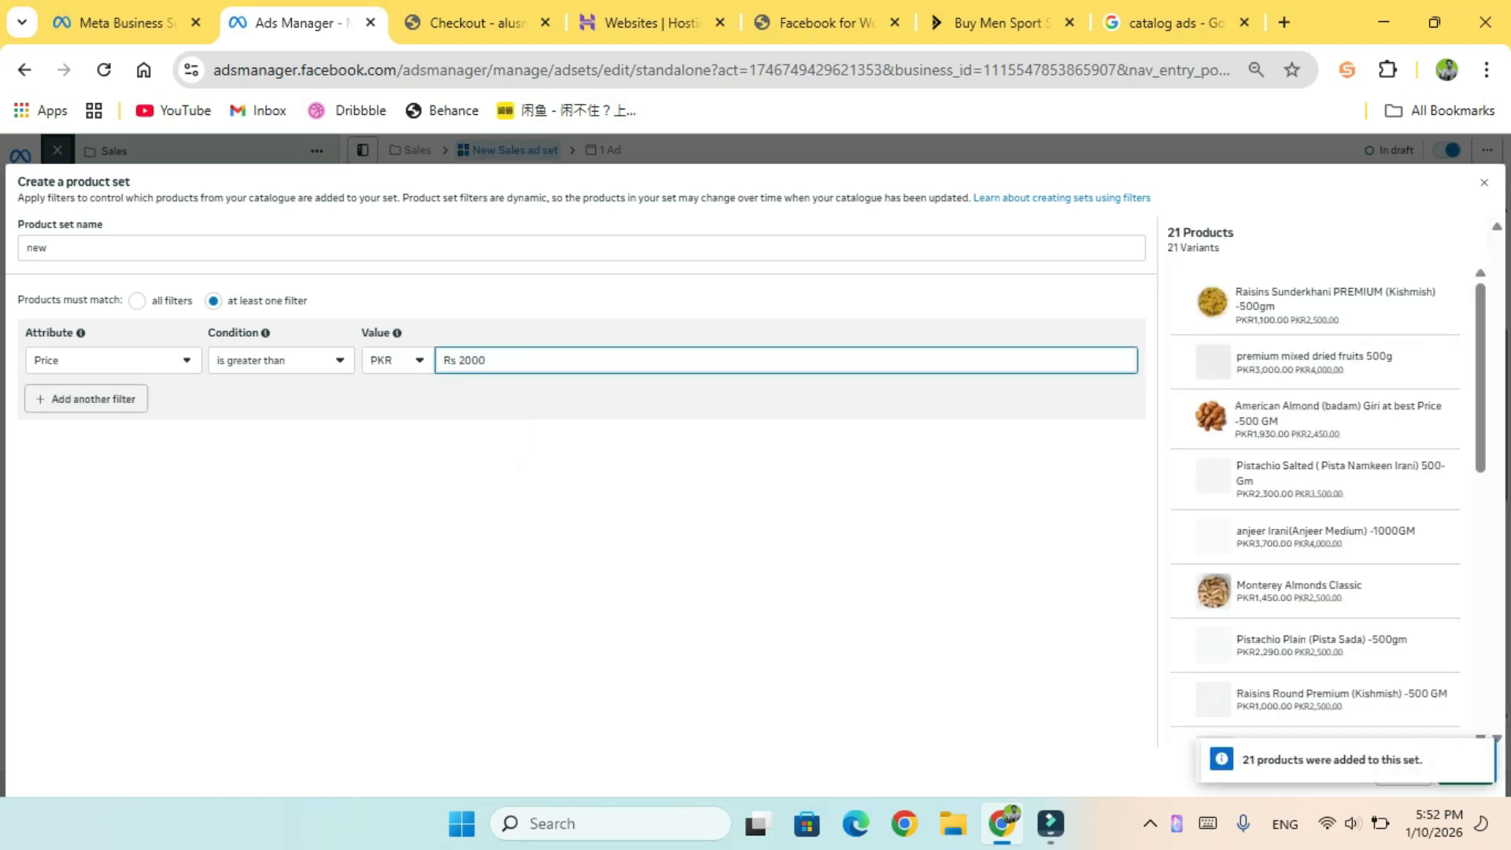
click(515, 495)
scroll(1315, 504, down, 5)
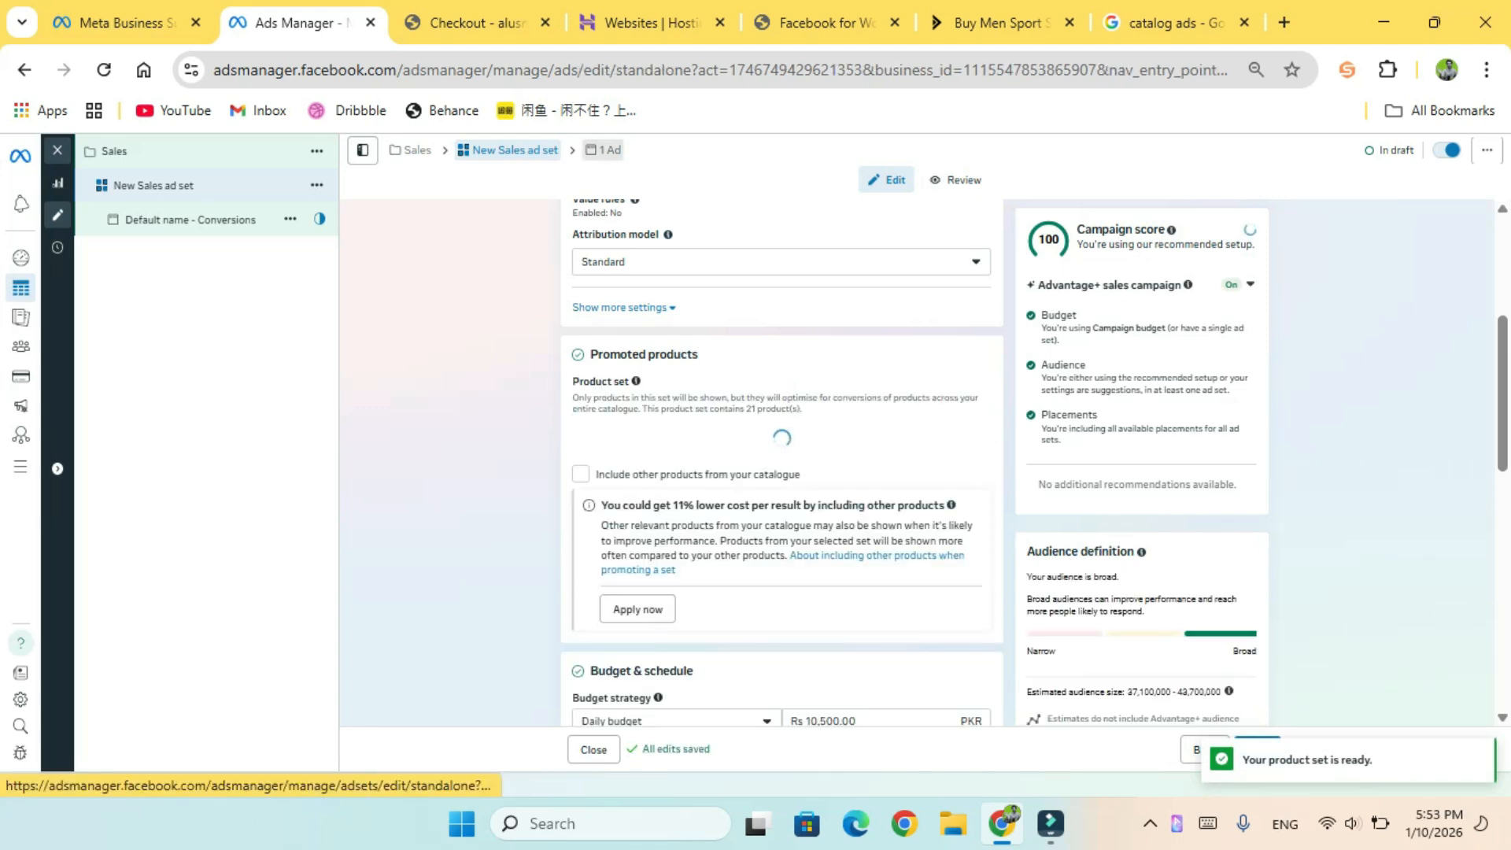
Step: Open the ad under the new sales ad set and review its identity, enhancements, preview and tracking settings
click(604, 150)
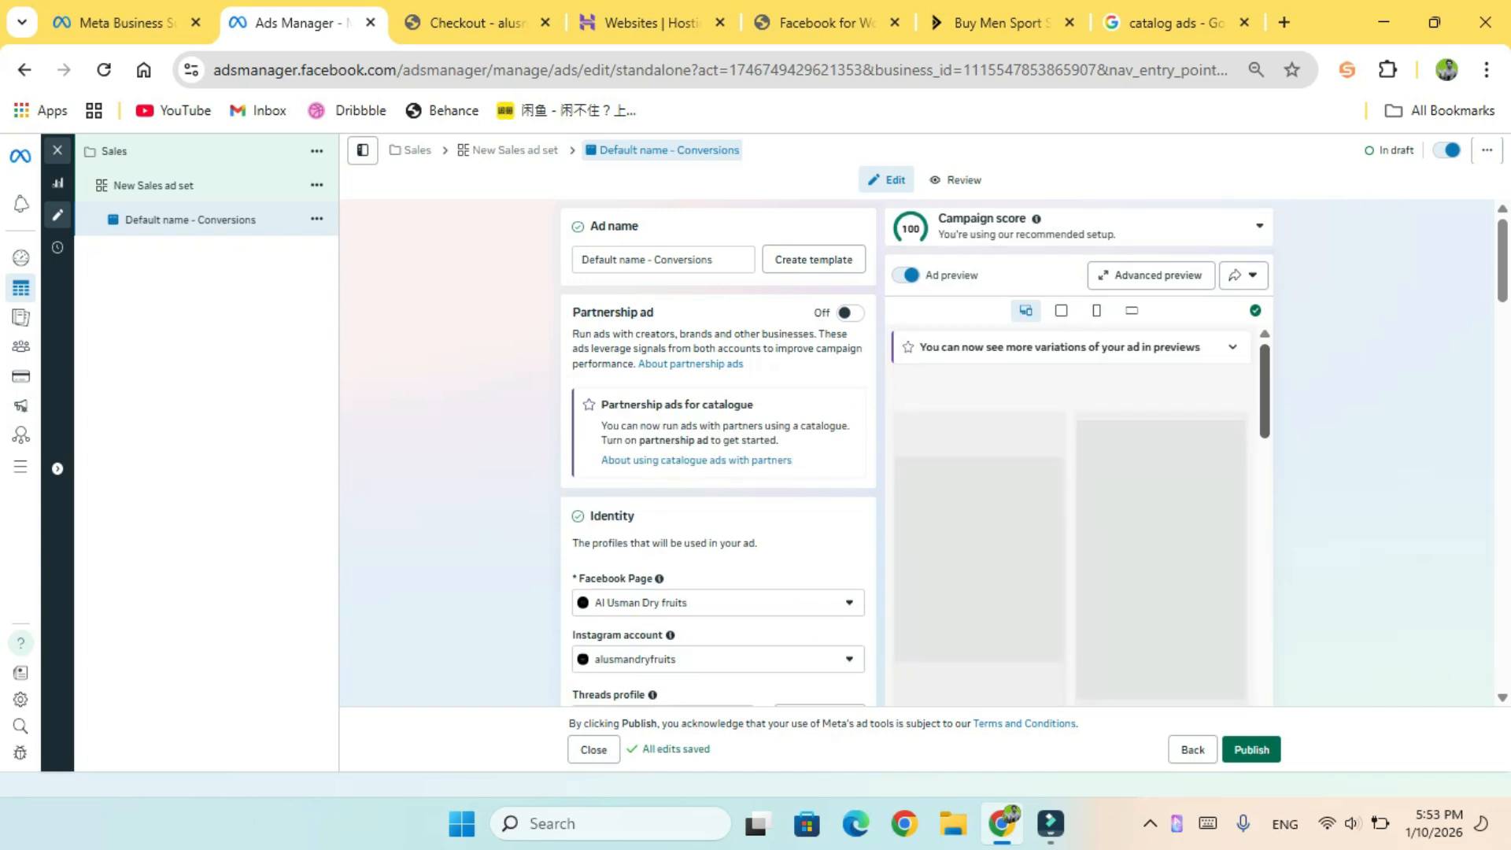
scroll(718, 456, down, 15)
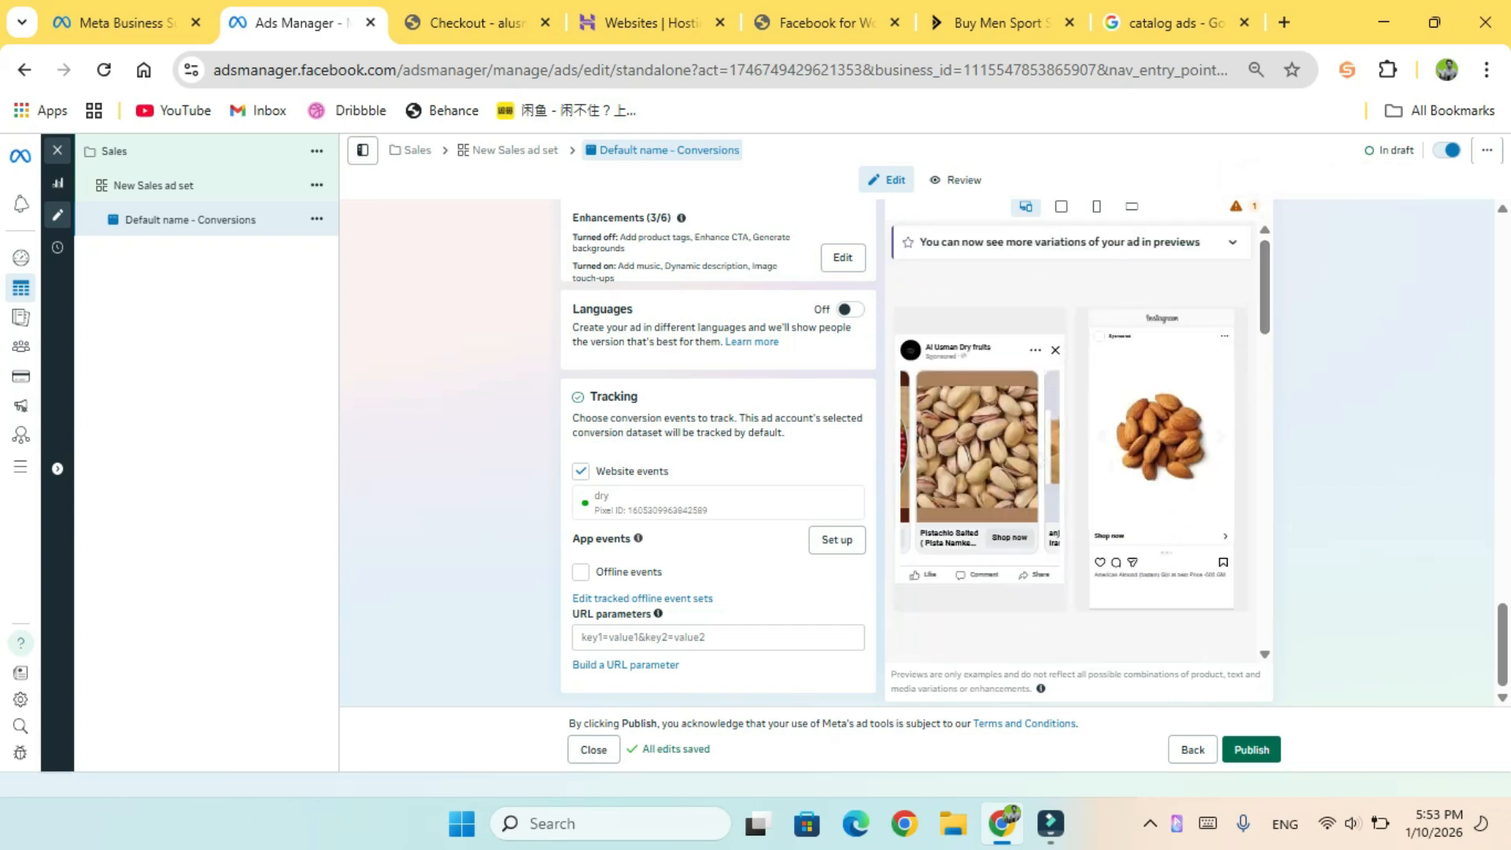
click(1150, 823)
right_click(1194, 761)
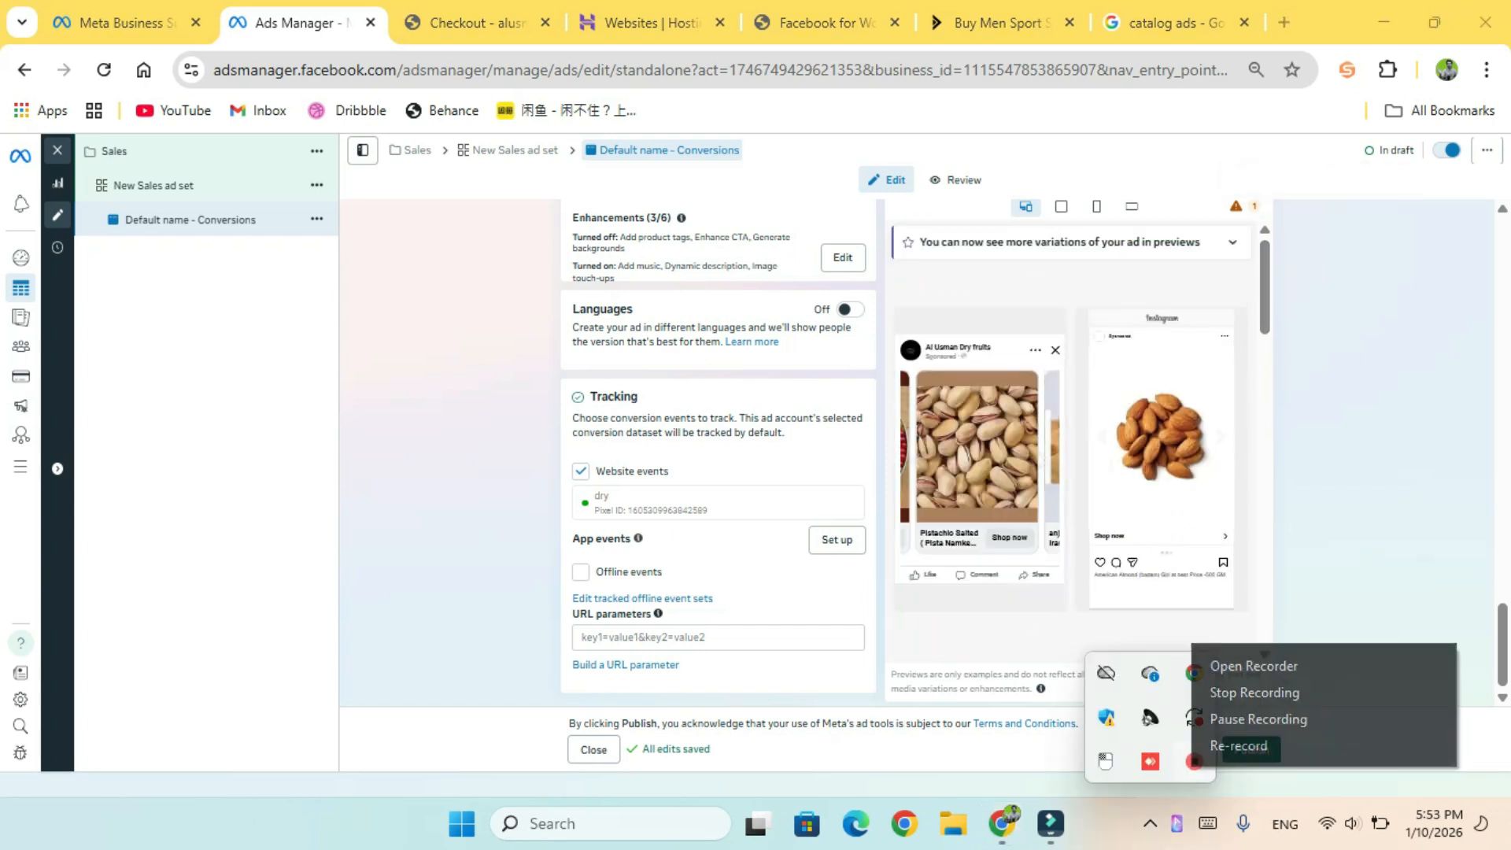